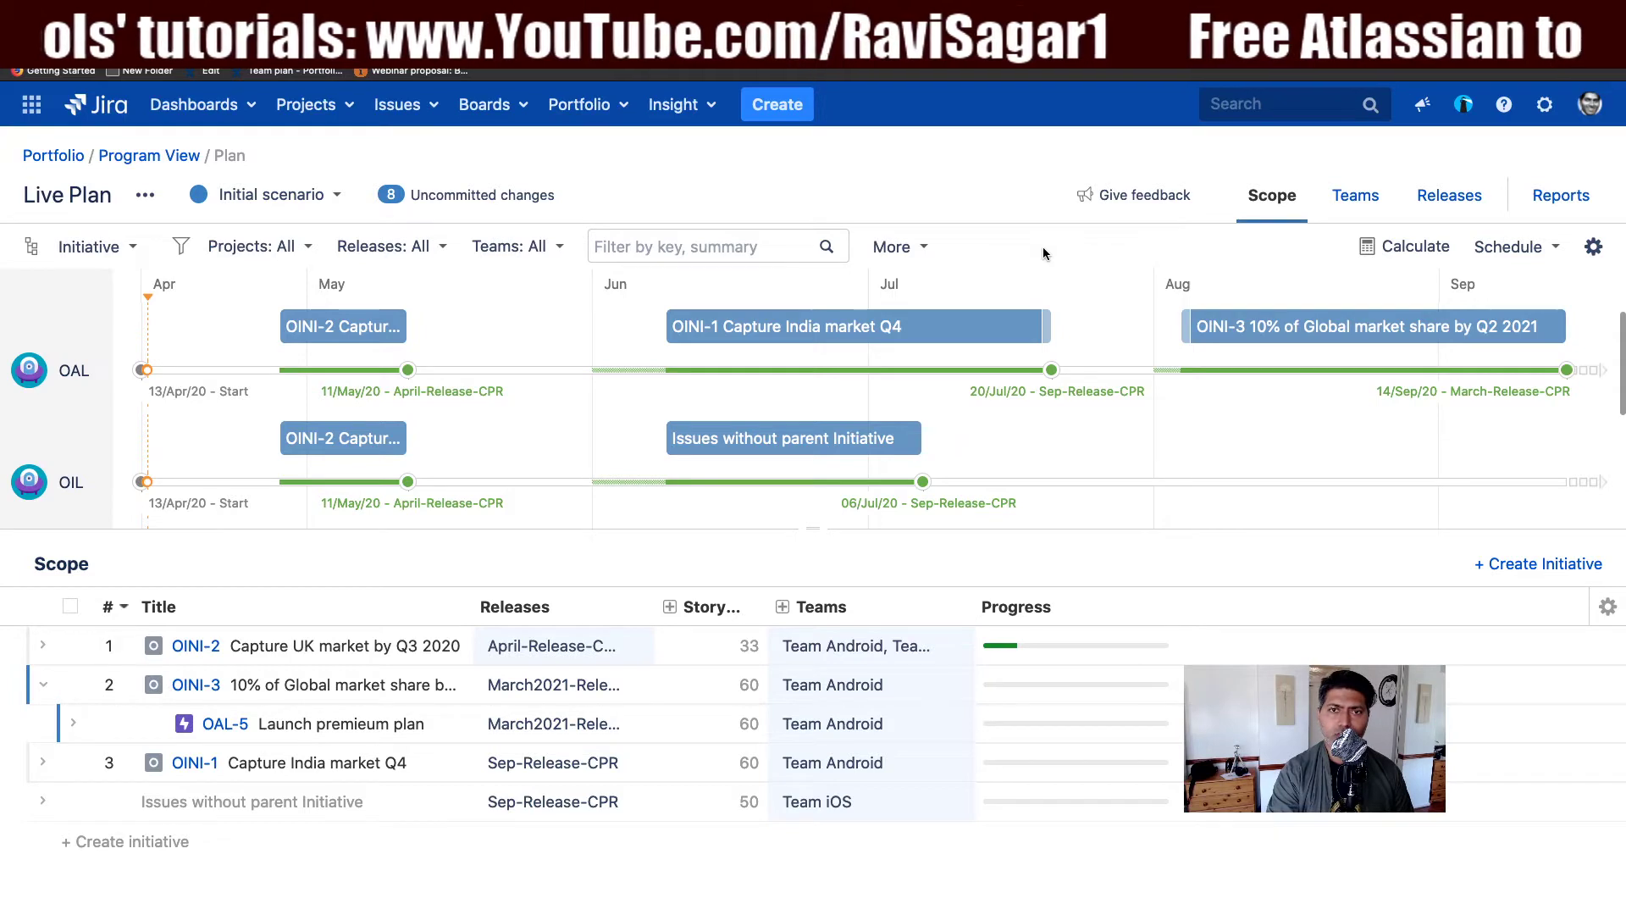
Step: Open the plan's Capacity report and inspect Team Android's capacity details for OAL Sprint 2 and Sprint 6
left_click(1551, 202)
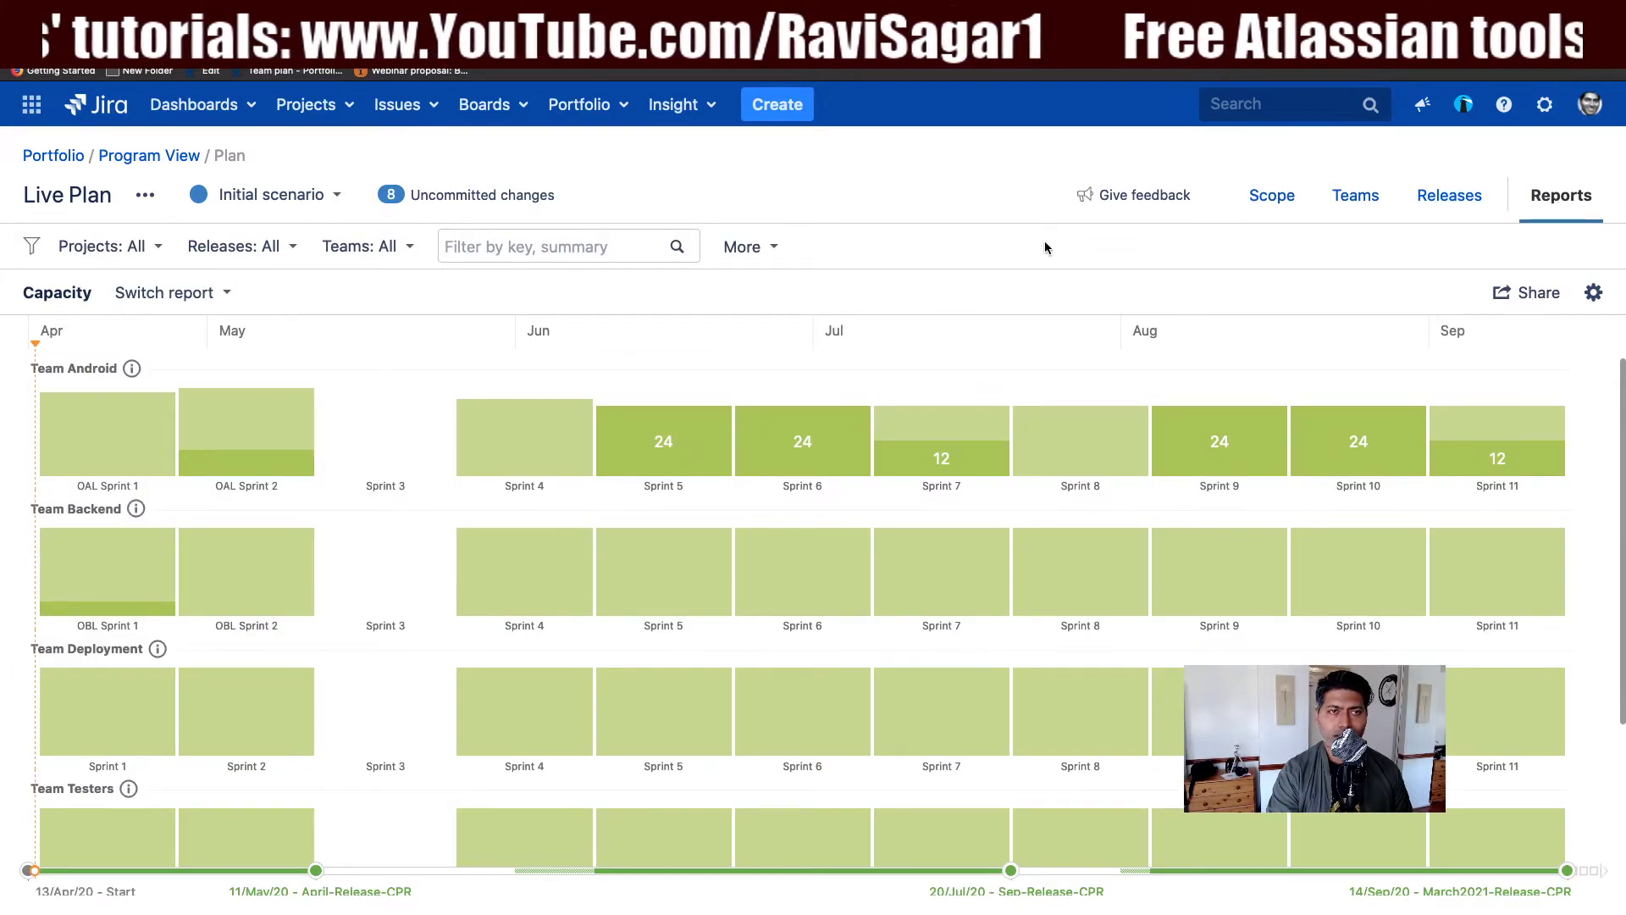
left_click(212, 294)
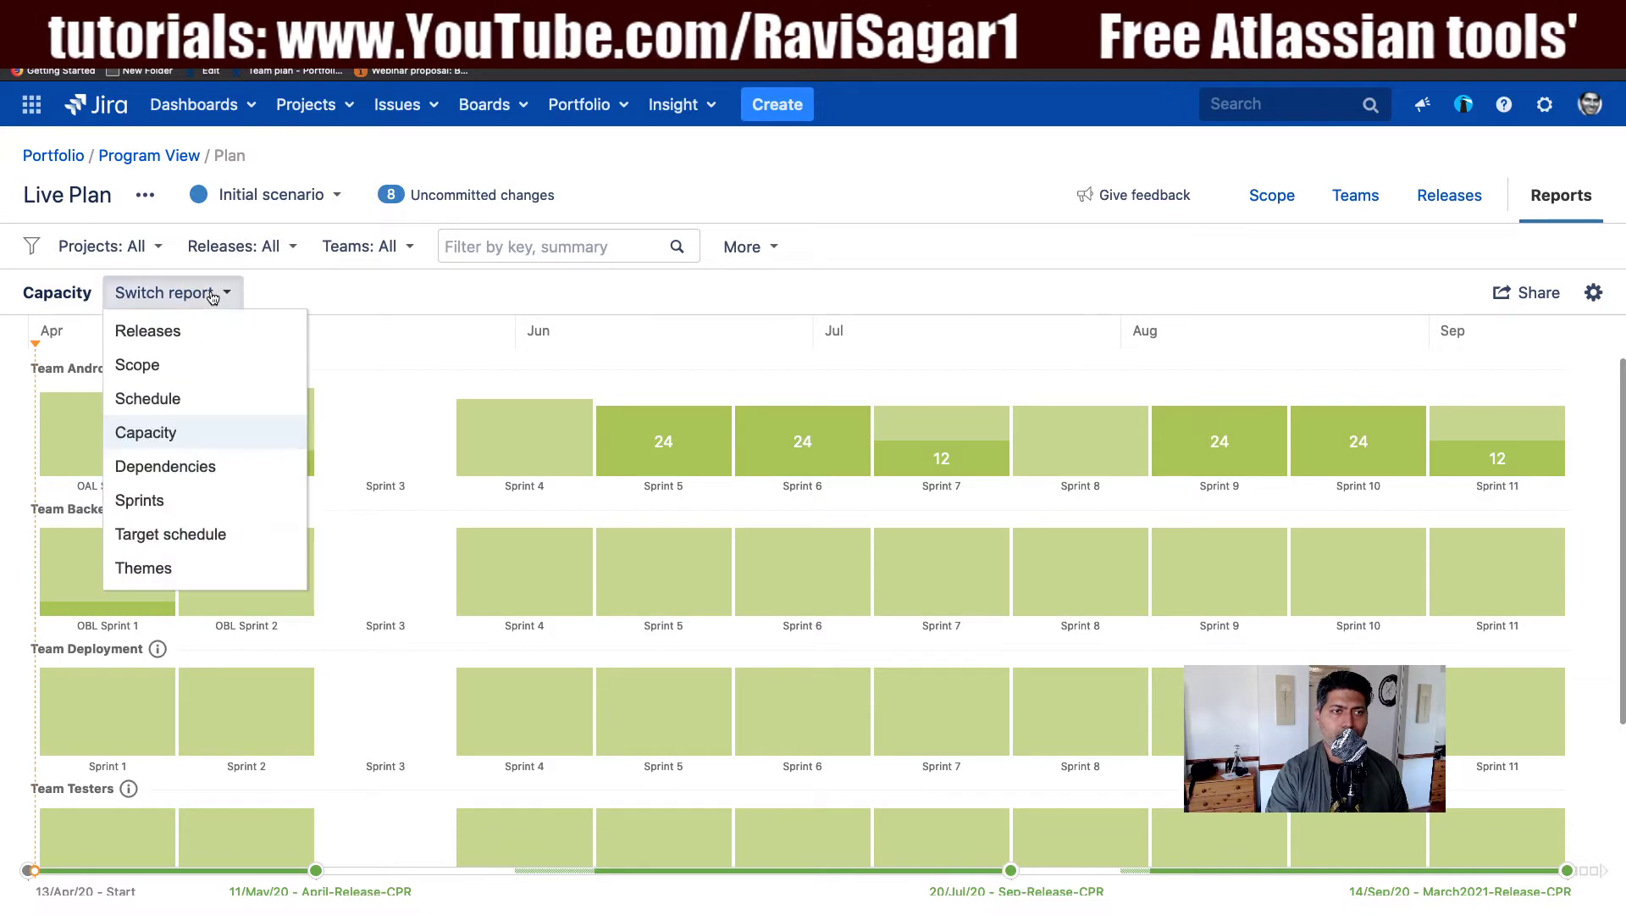
left_click(188, 434)
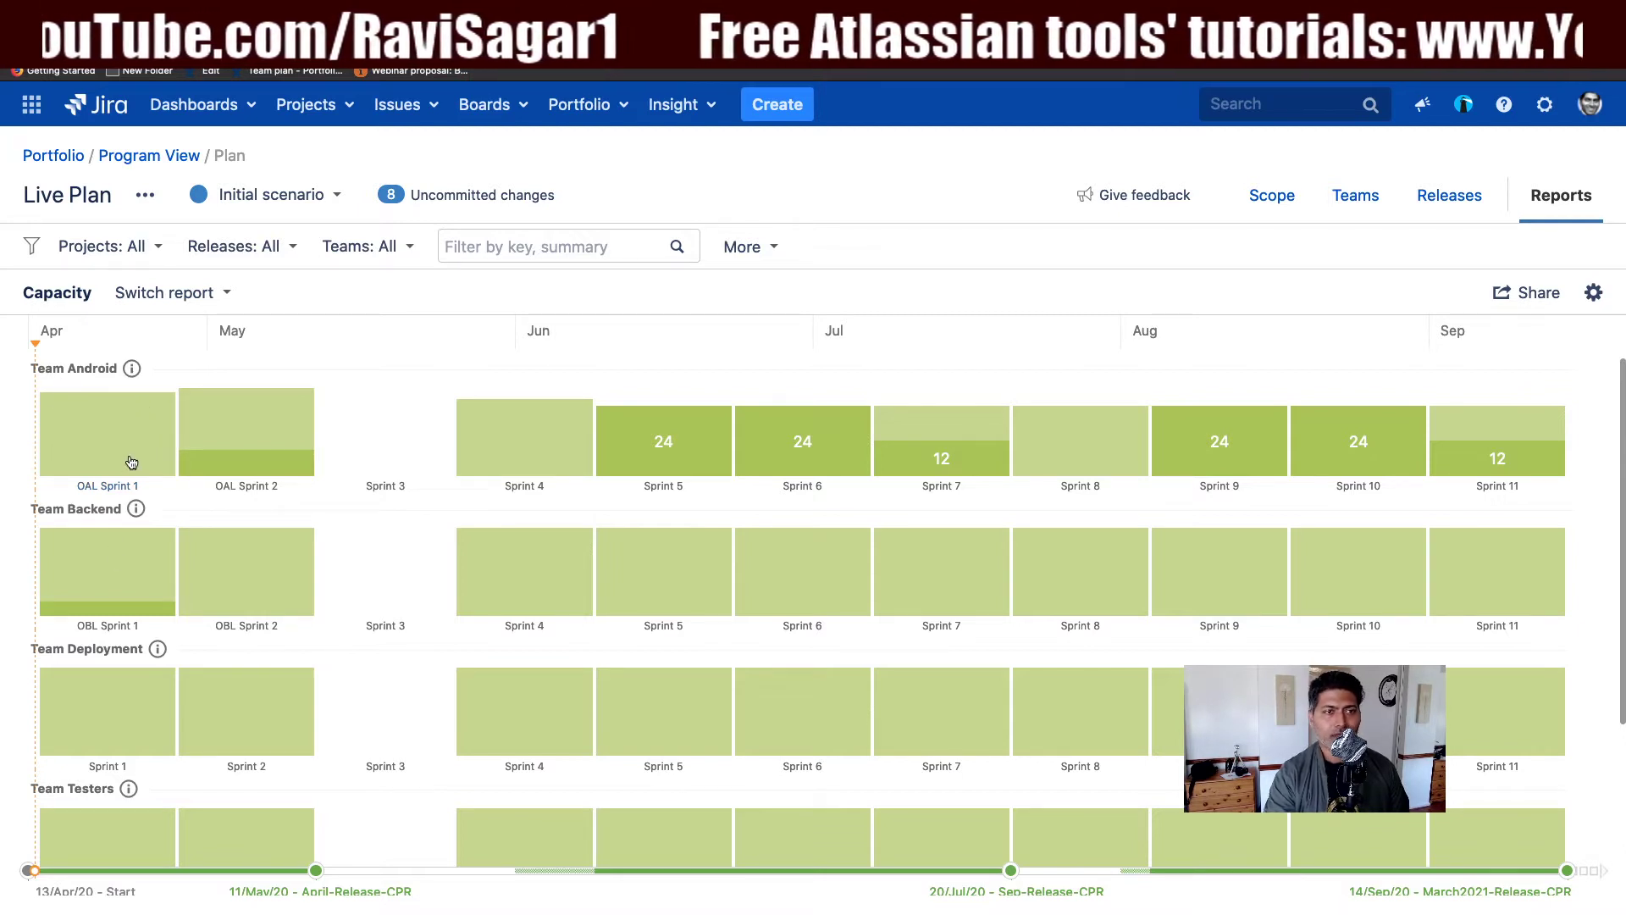
left_click(241, 453)
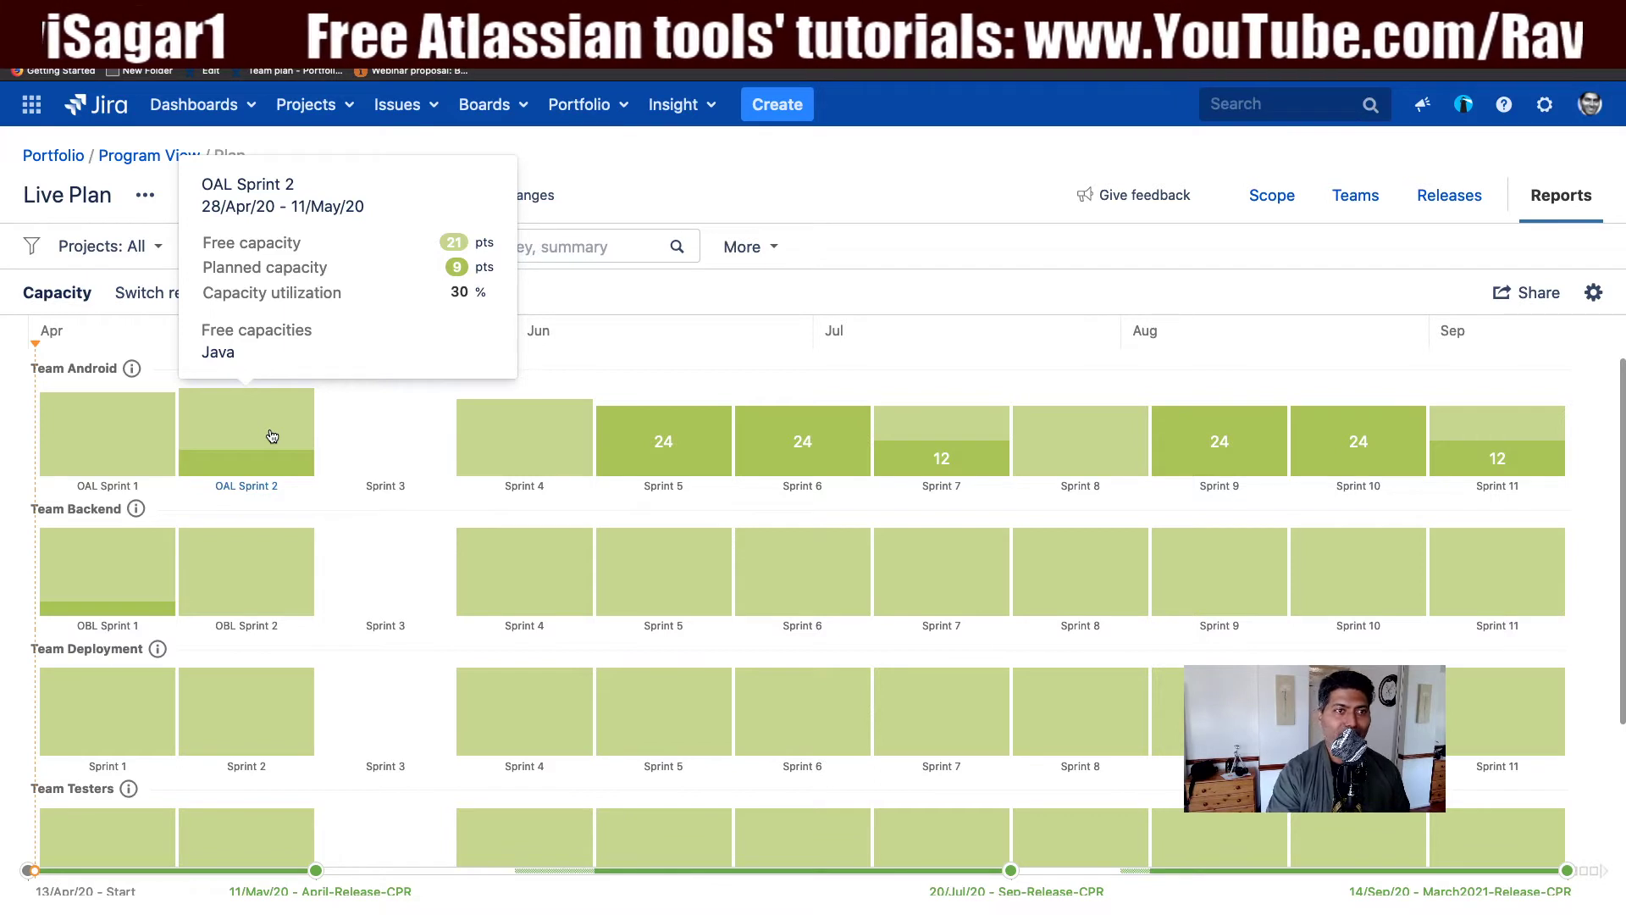
mouse_move(667, 448)
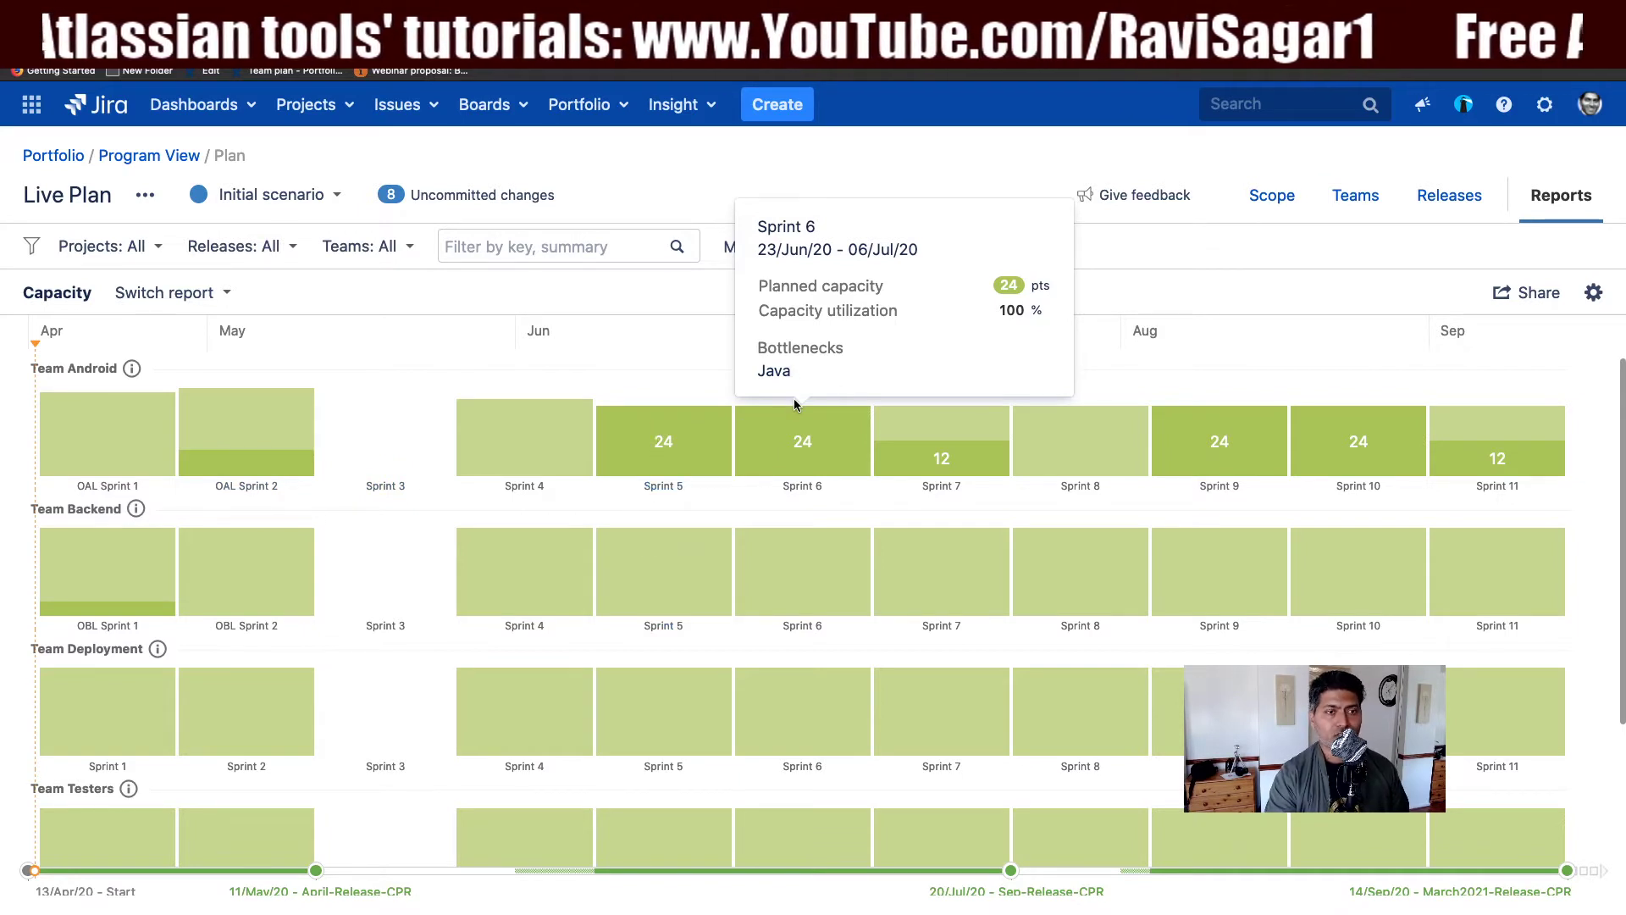
Step: Set the capacity report's line to Projects and look over the planned sprint capacity per project
left_click(1592, 298)
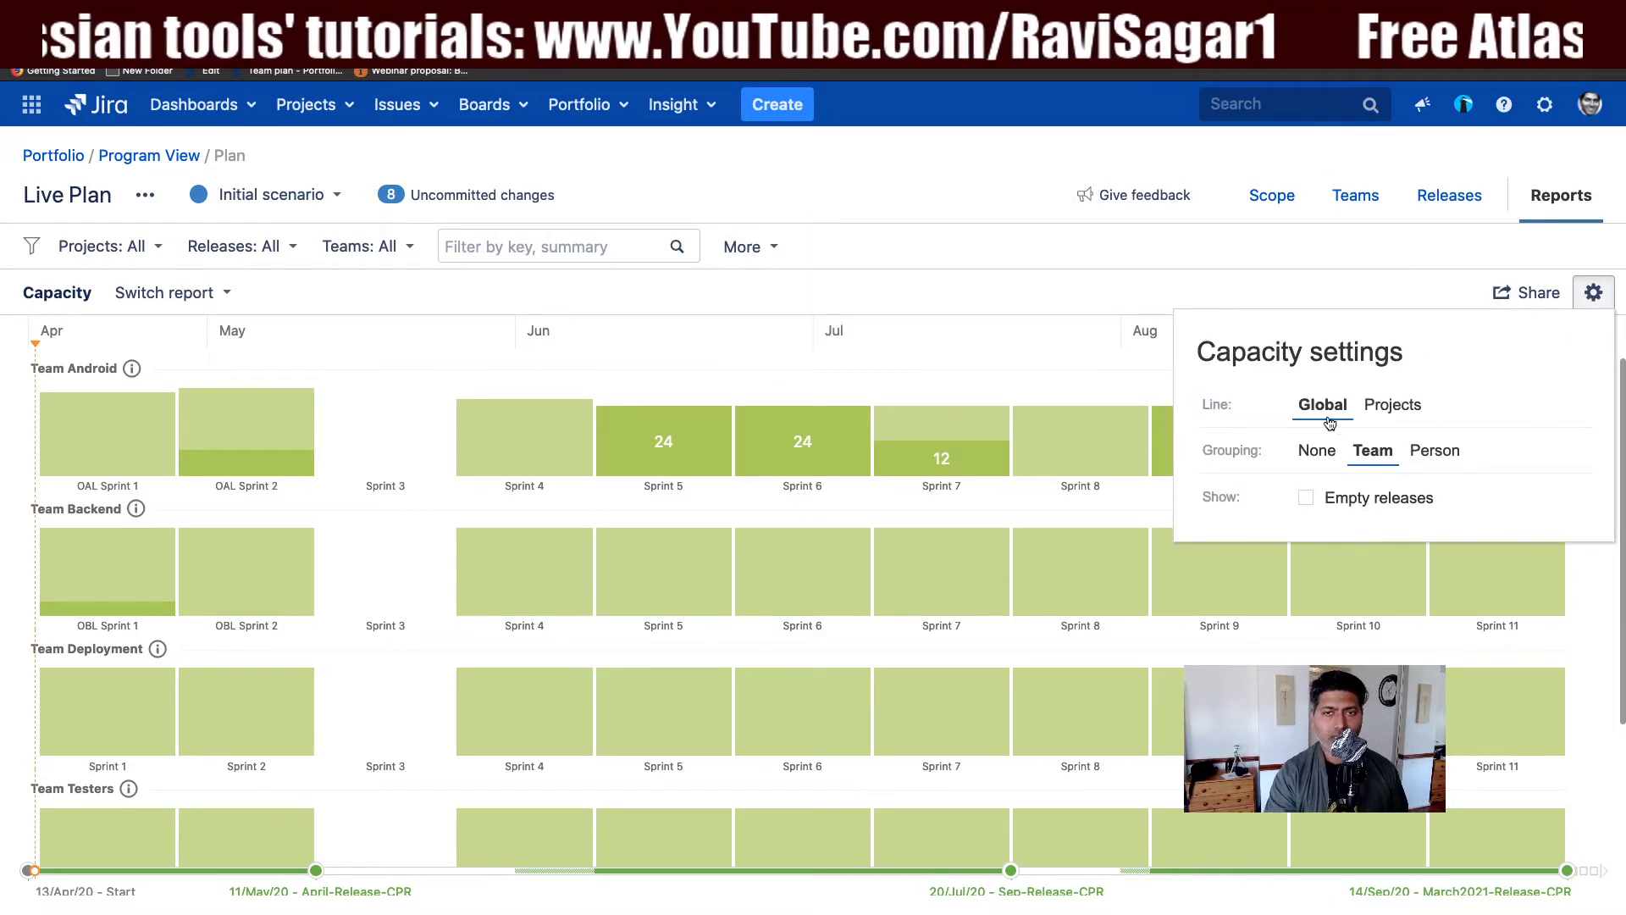
left_click(1389, 410)
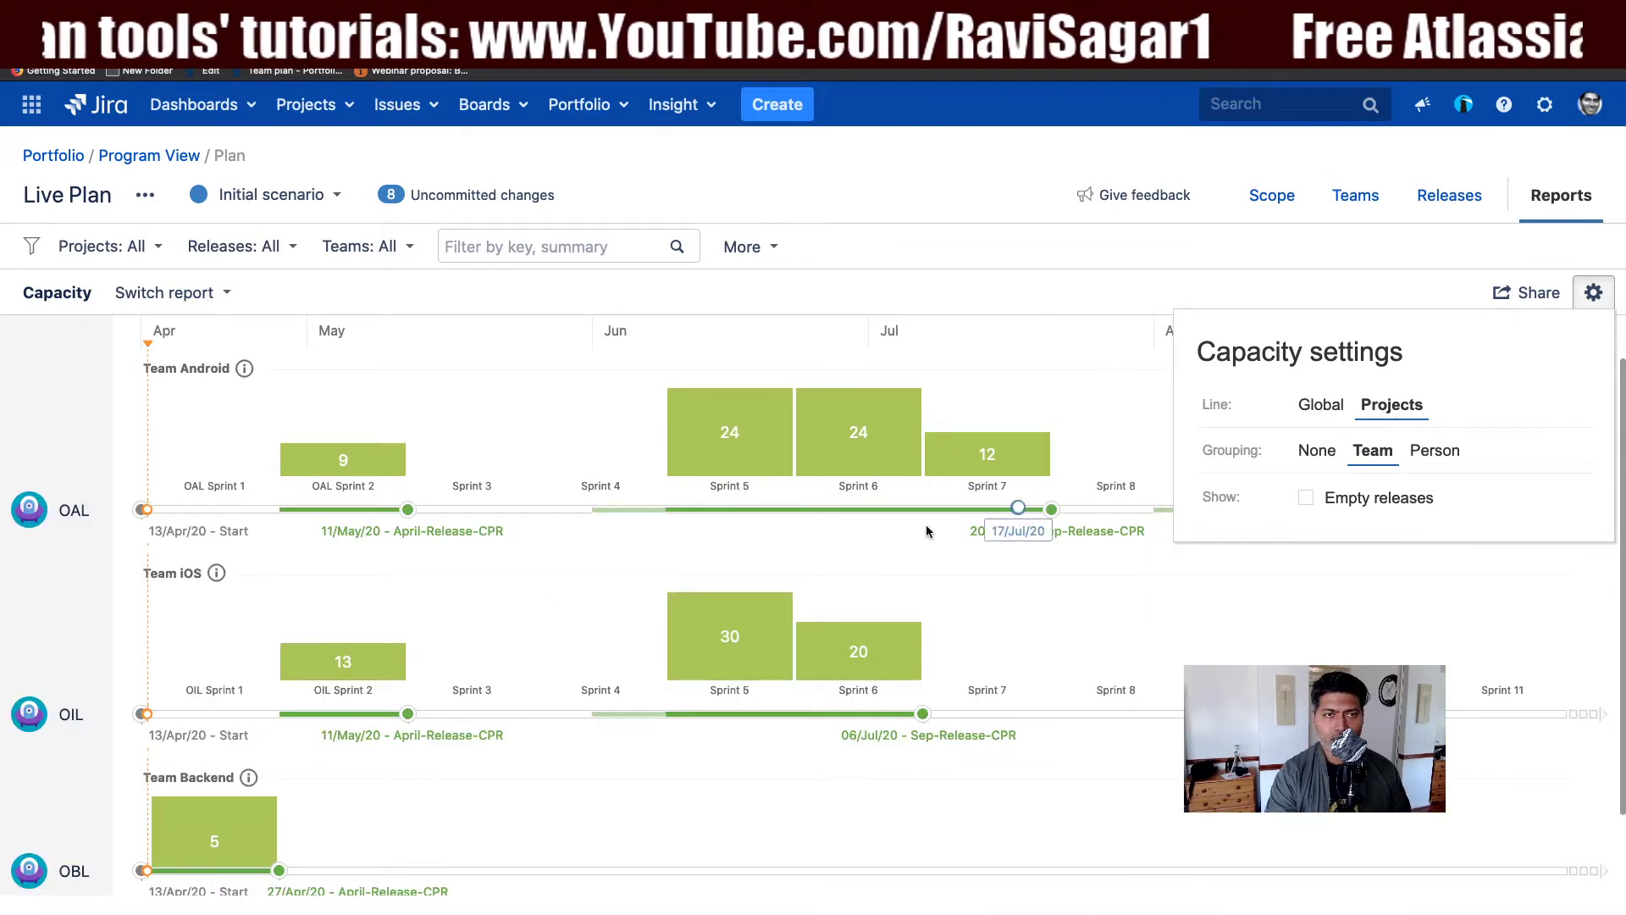
left_click(695, 820)
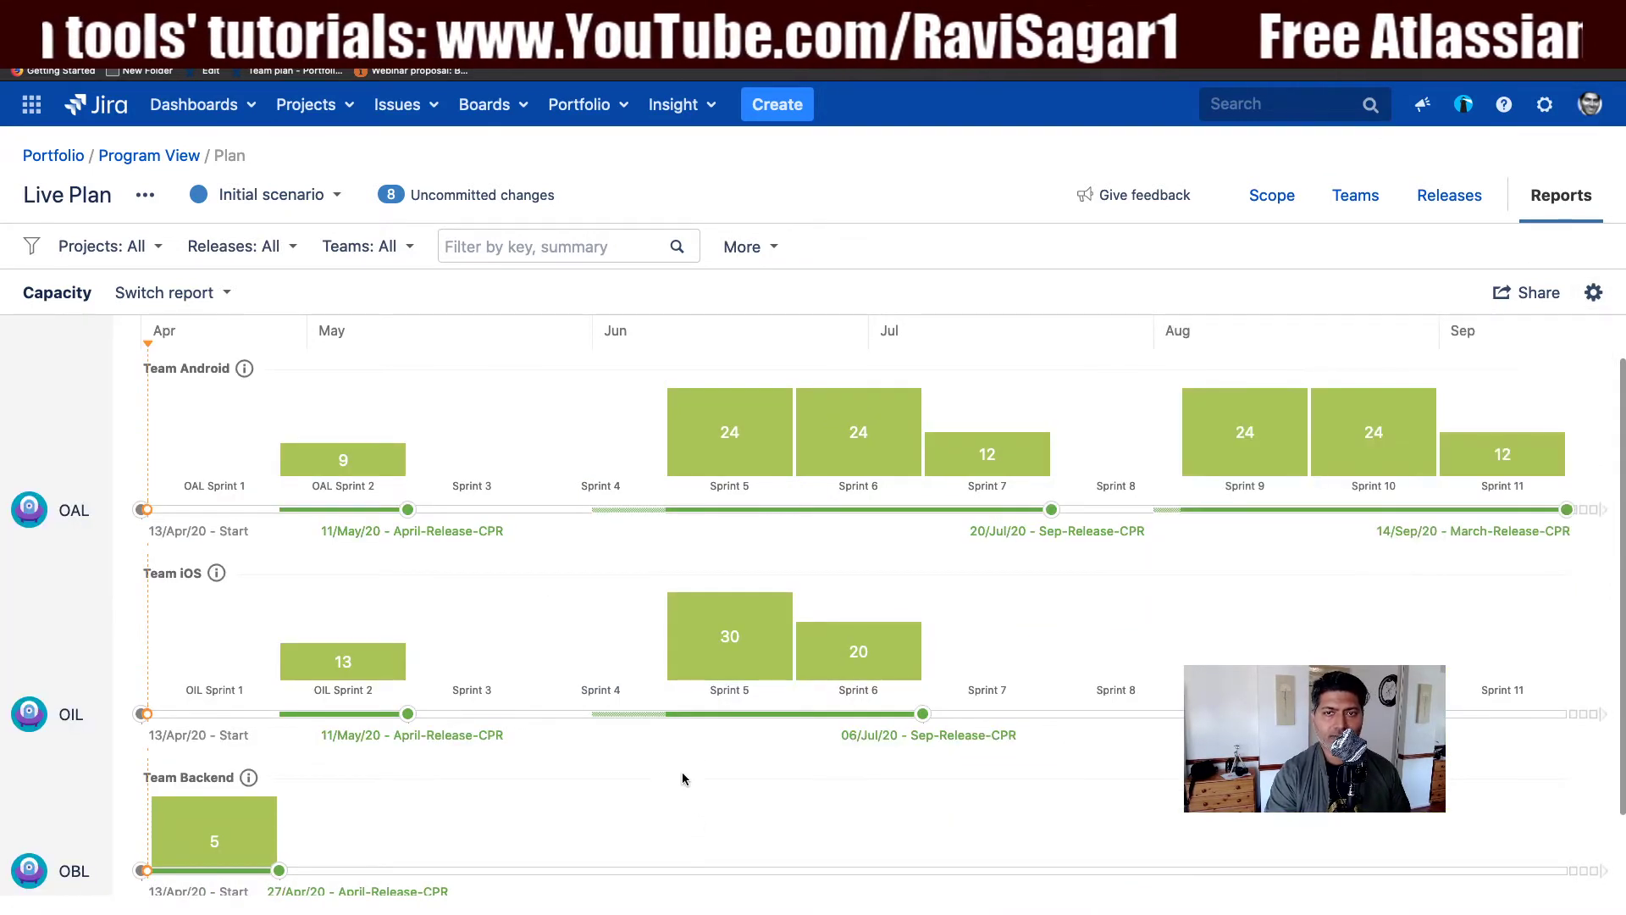
scroll(683, 774, "down", 1)
scroll(678, 775, "up", 1)
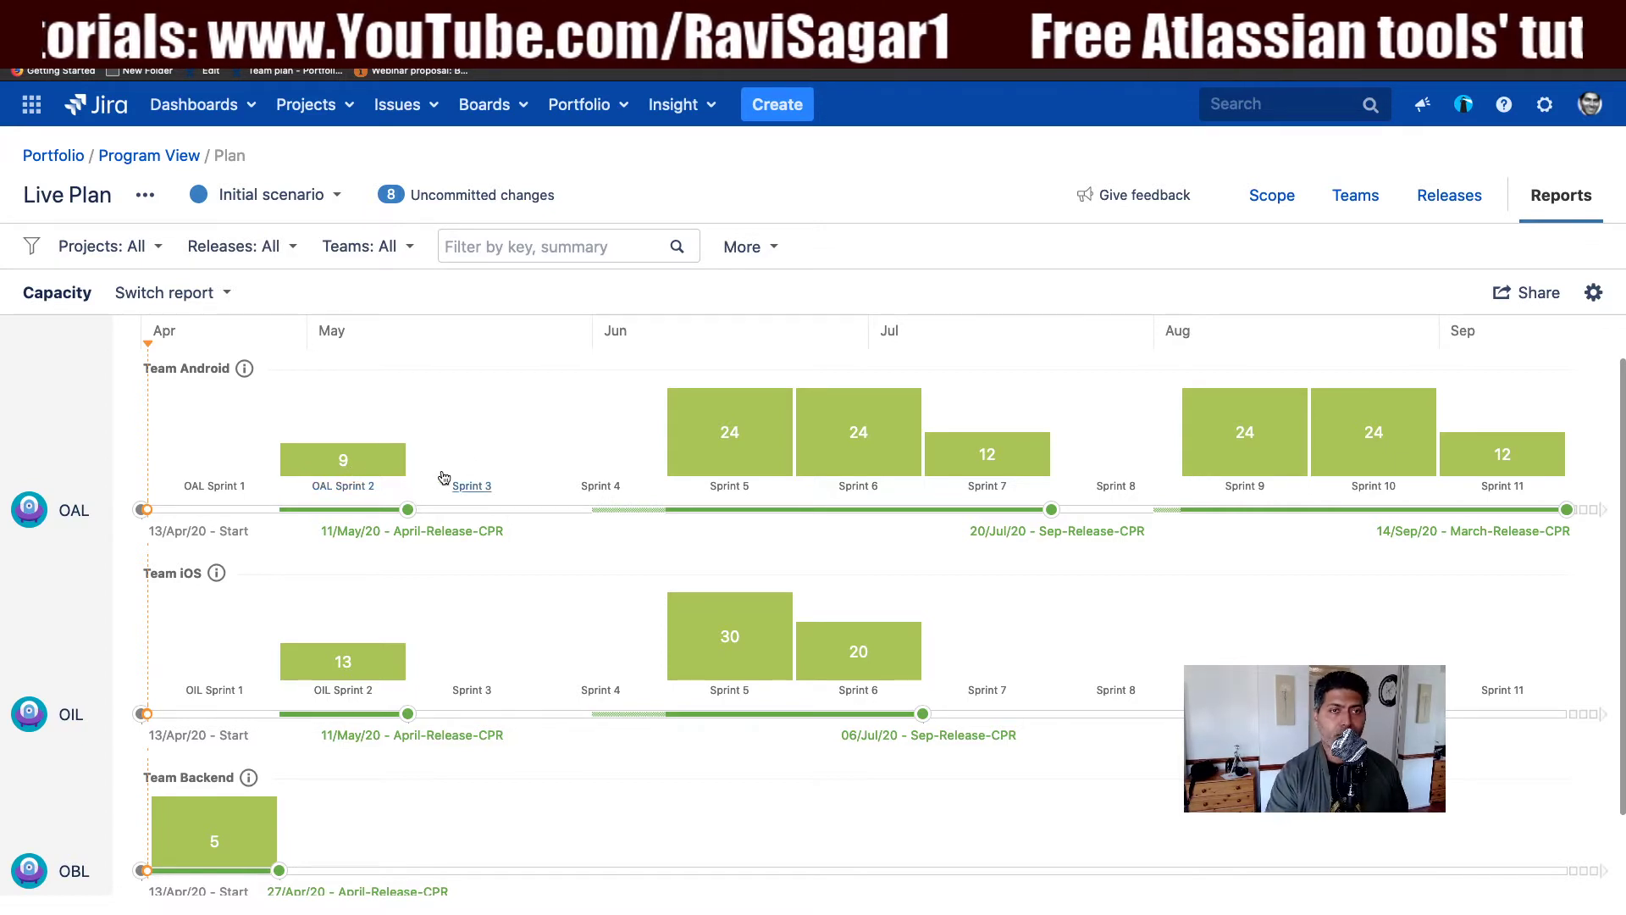
scroll(464, 593, "down", 1)
scroll(466, 593, "up", 1)
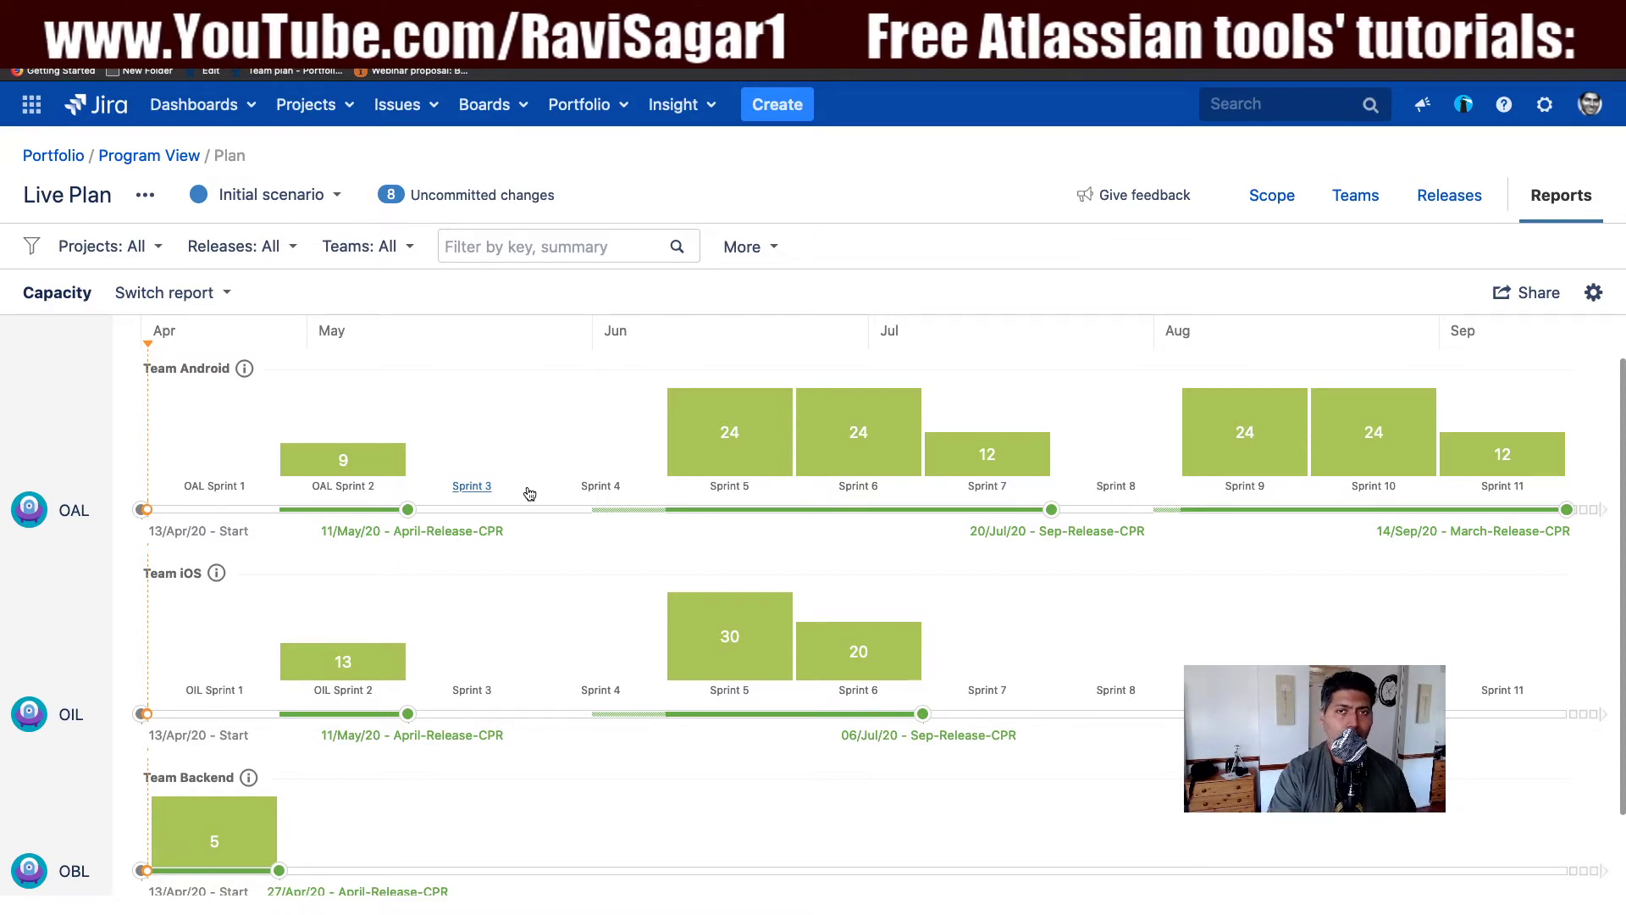
Step: Check the initiative schedule in the plan's scope, and return to the capacity report to inspect Team Android's planned capacity per sprint
left_click(1272, 197)
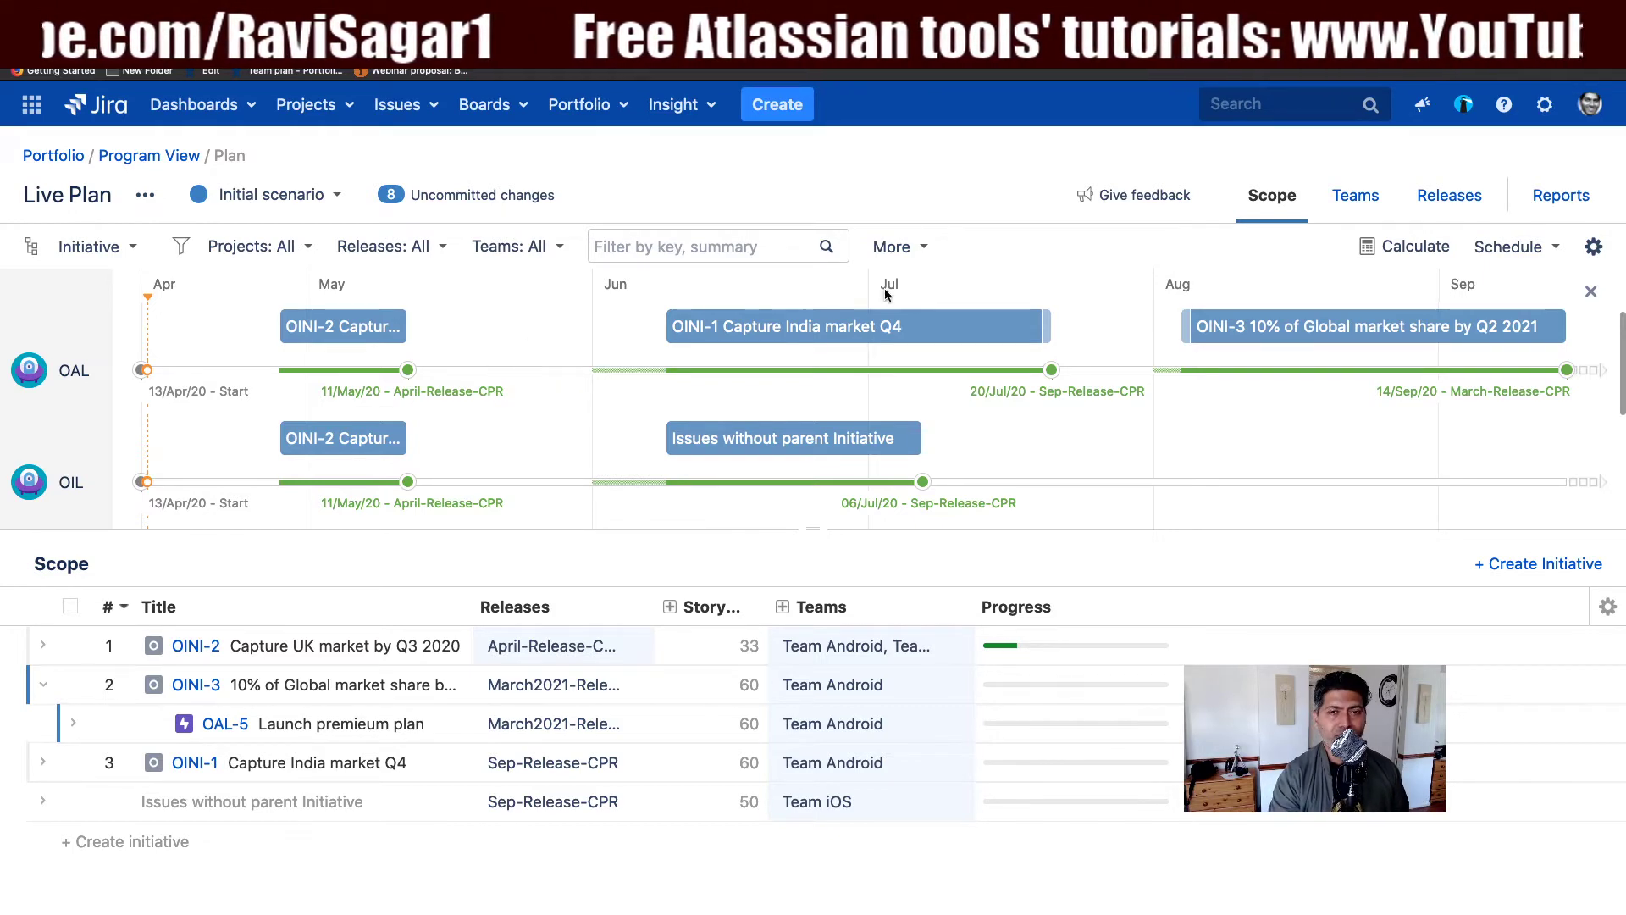
left_click(1553, 197)
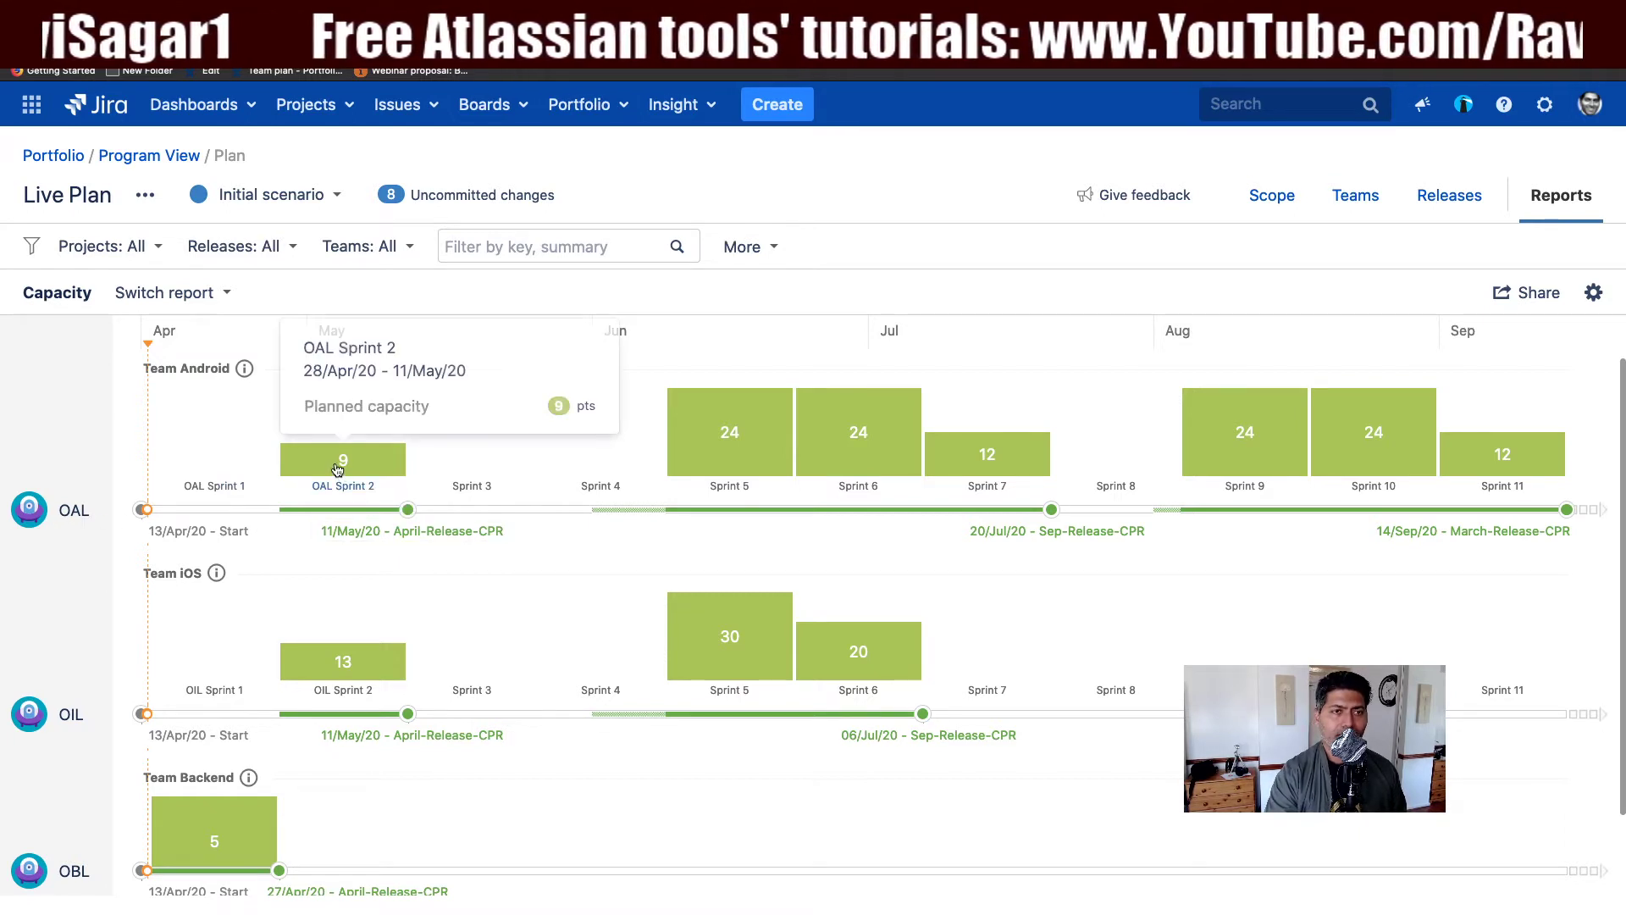
mouse_move(726, 441)
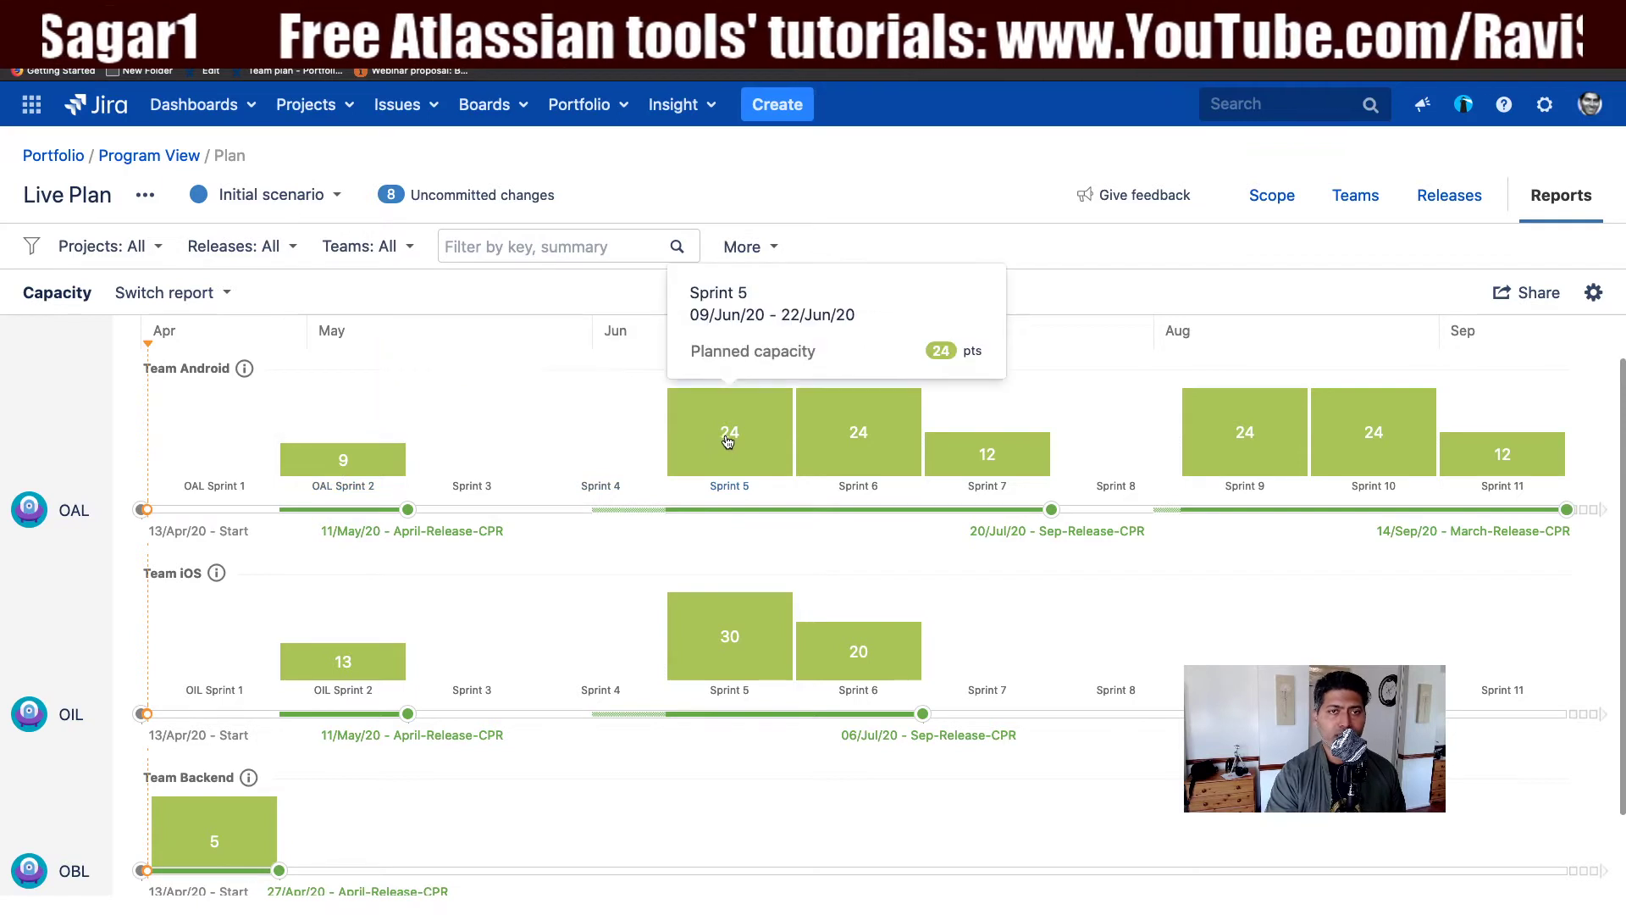
mouse_move(872, 449)
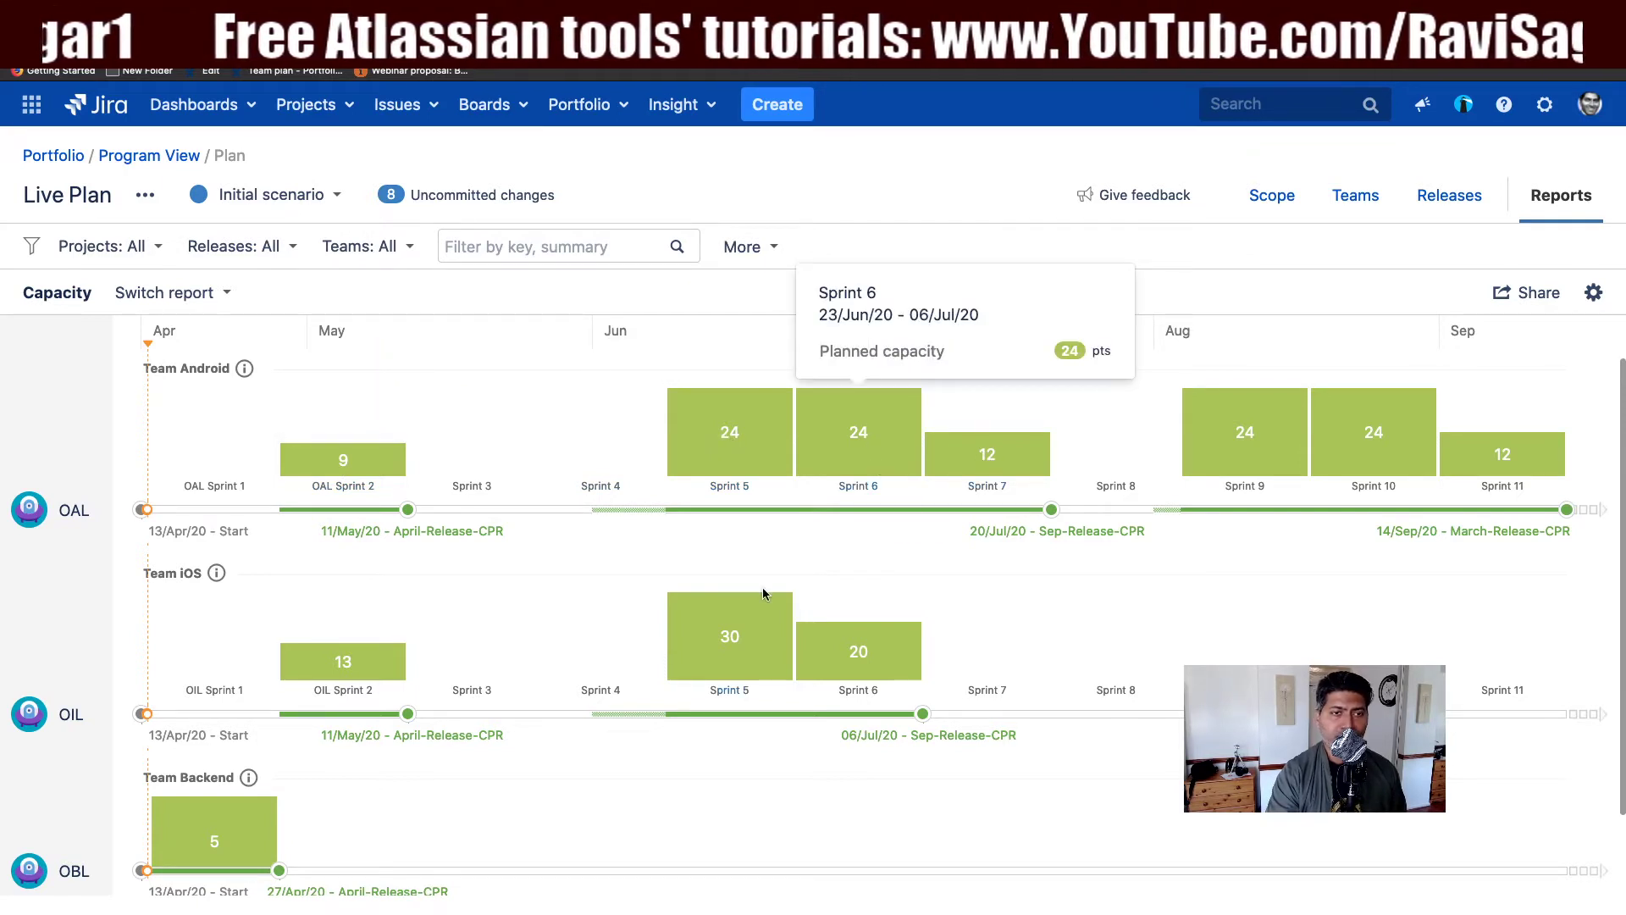
Step: Group the capacity report by Person and set its line to Global
left_click(1593, 293)
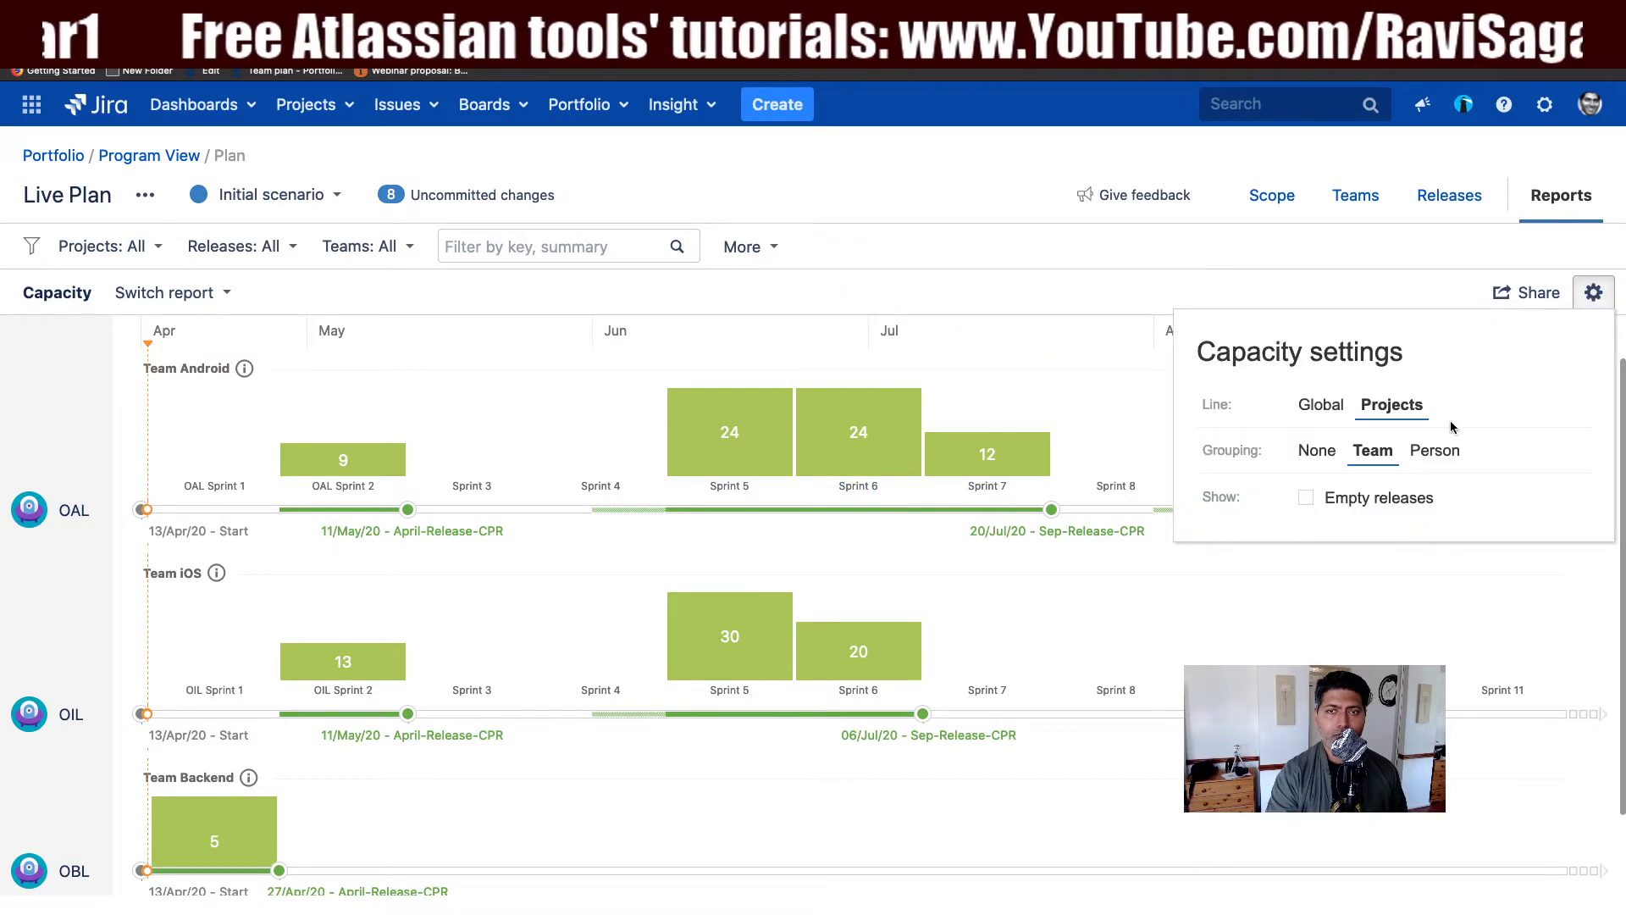
left_click(1434, 453)
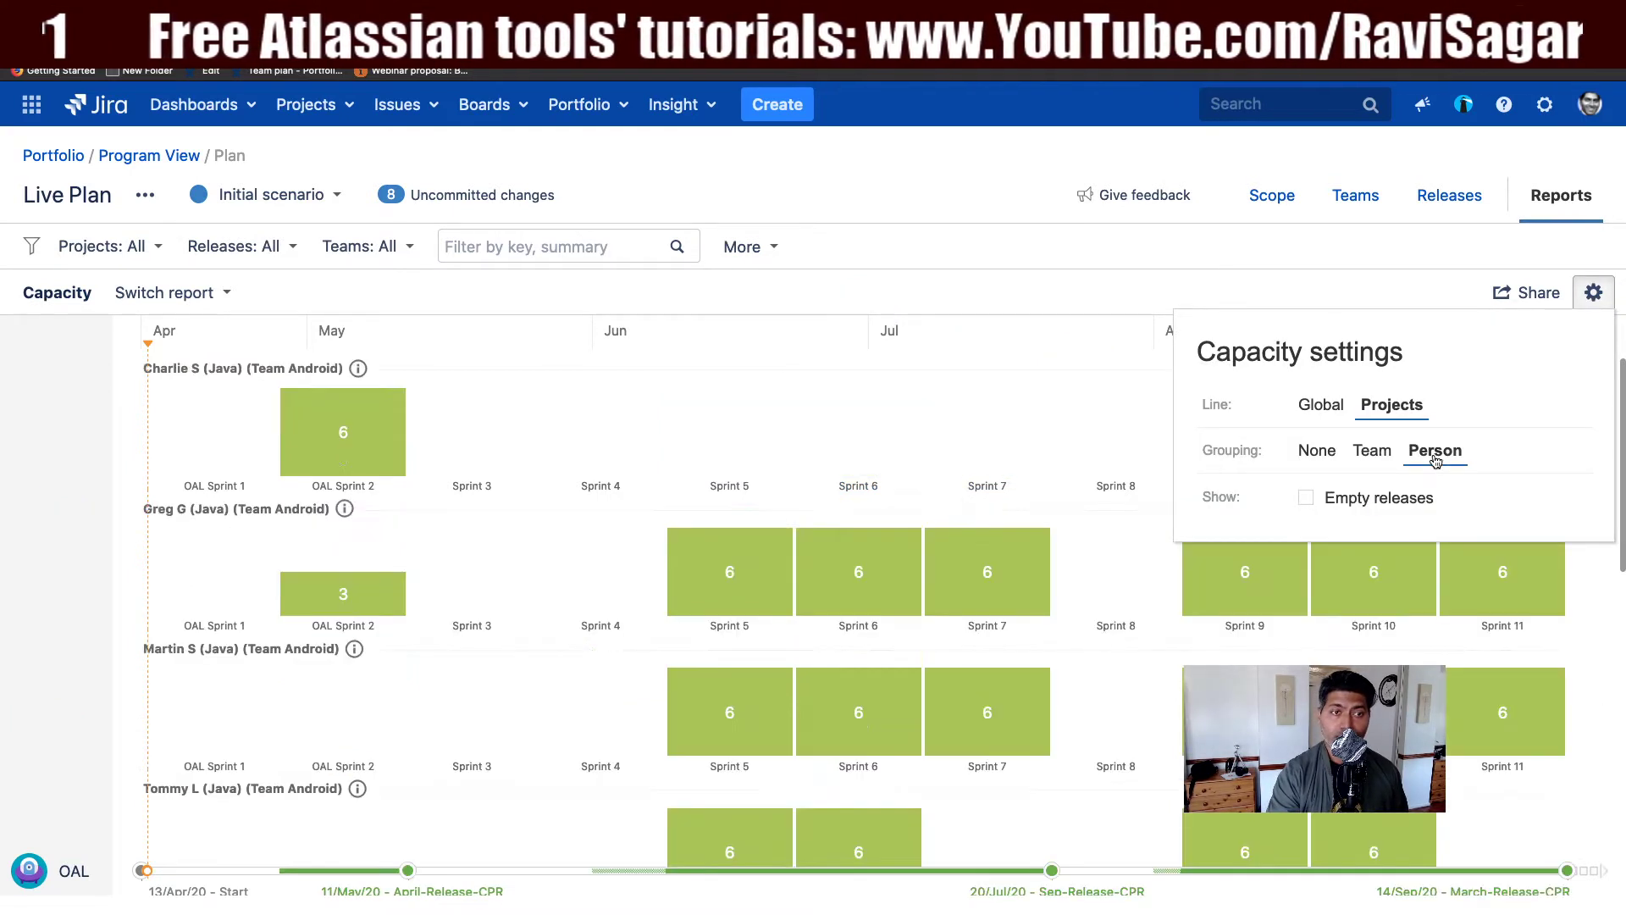
left_click(1304, 405)
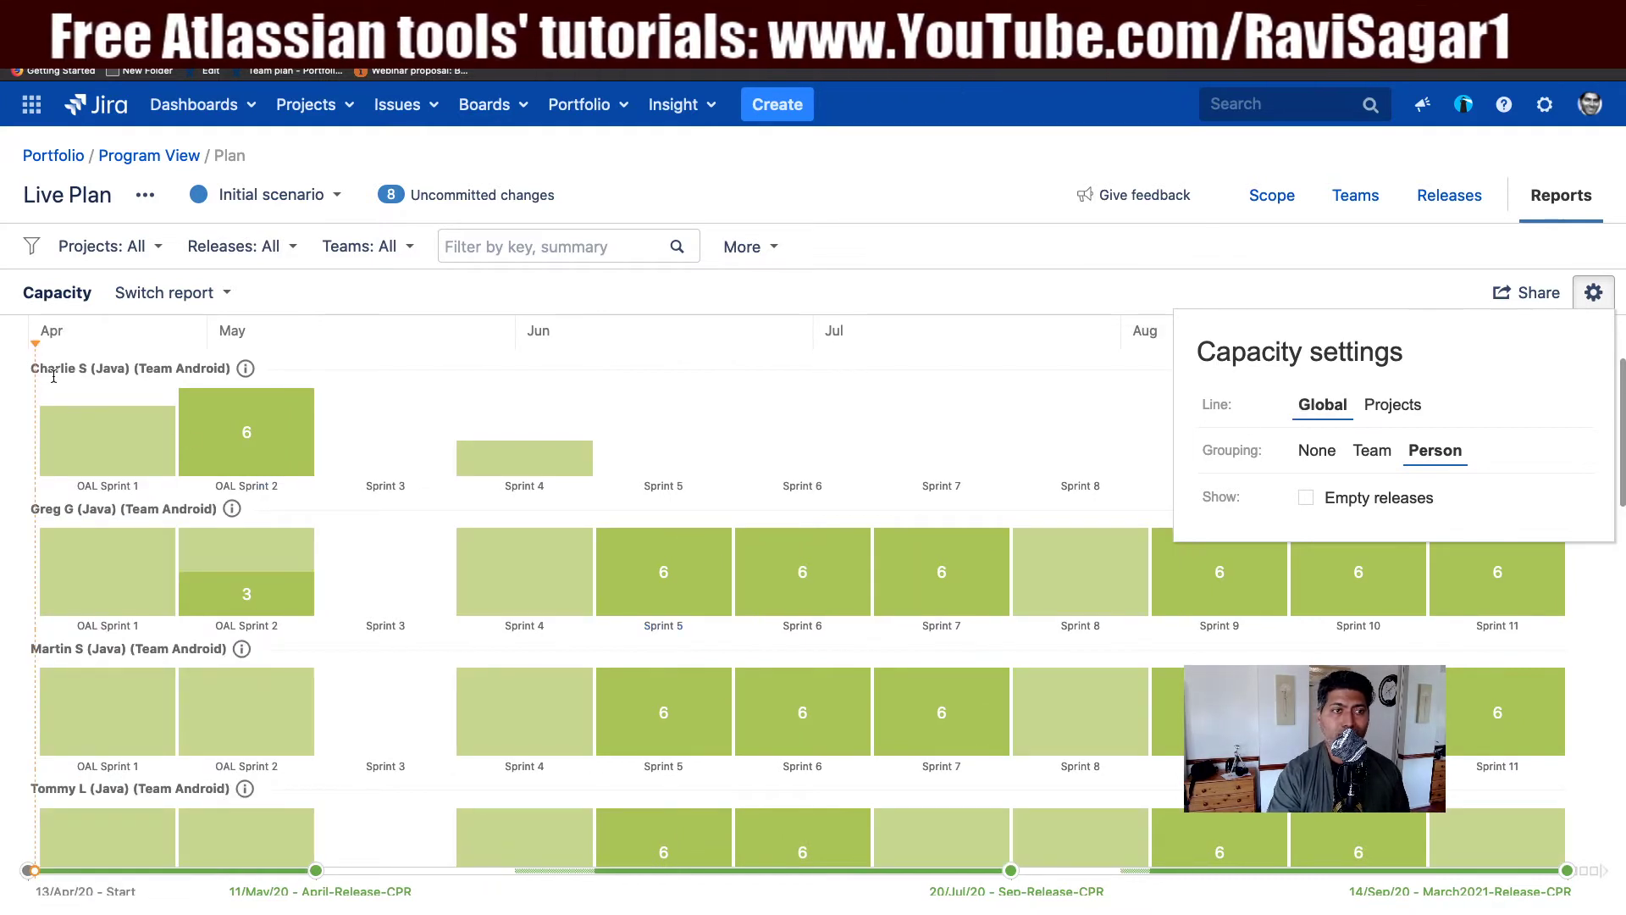
Step: Examine individual members' sprint capacity, including OAL Sprint 2 in Team Android and OBL Sprint 1 in Team Backend
left_click(247, 435)
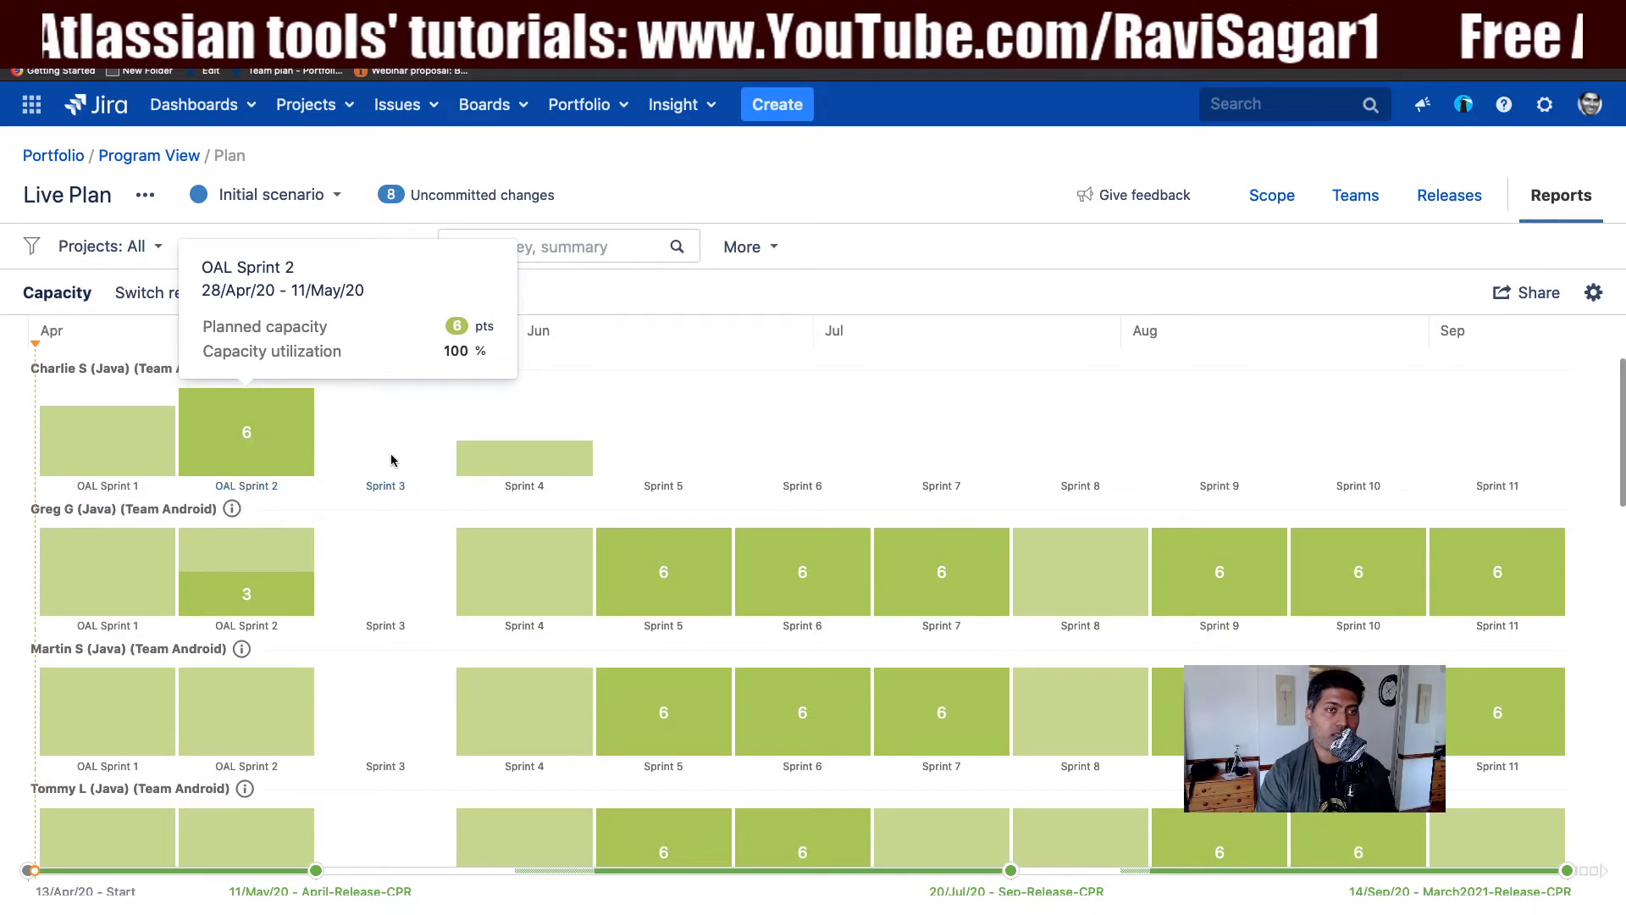
left_click(436, 425)
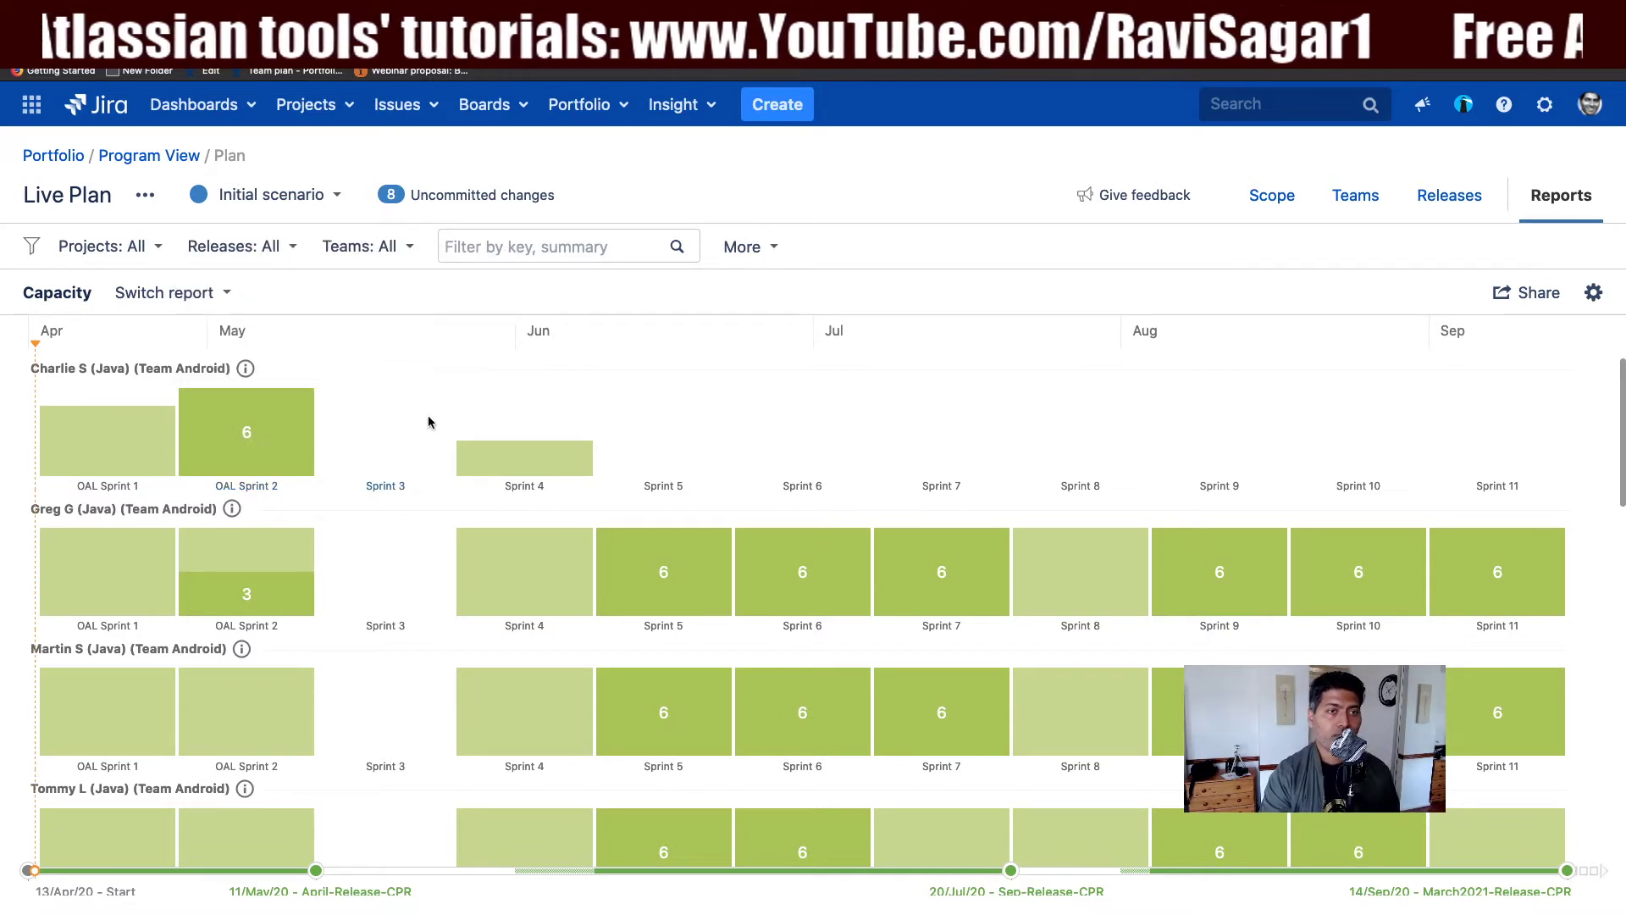
left_click(250, 437)
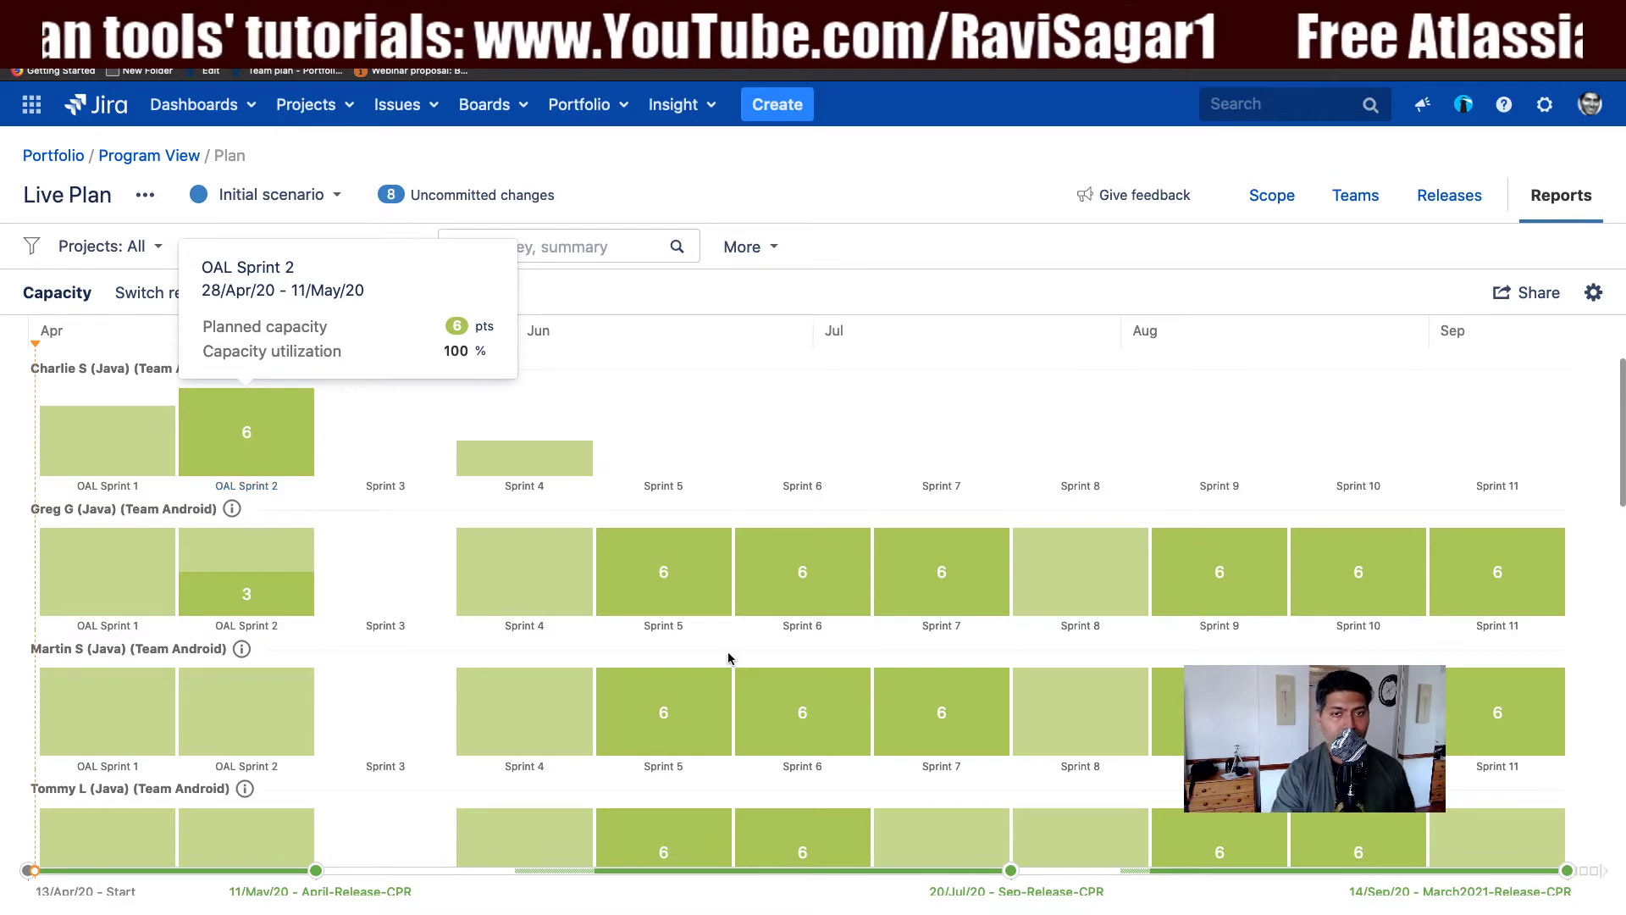
scroll(737, 647, "down", 5)
scroll(703, 635, "down", 3)
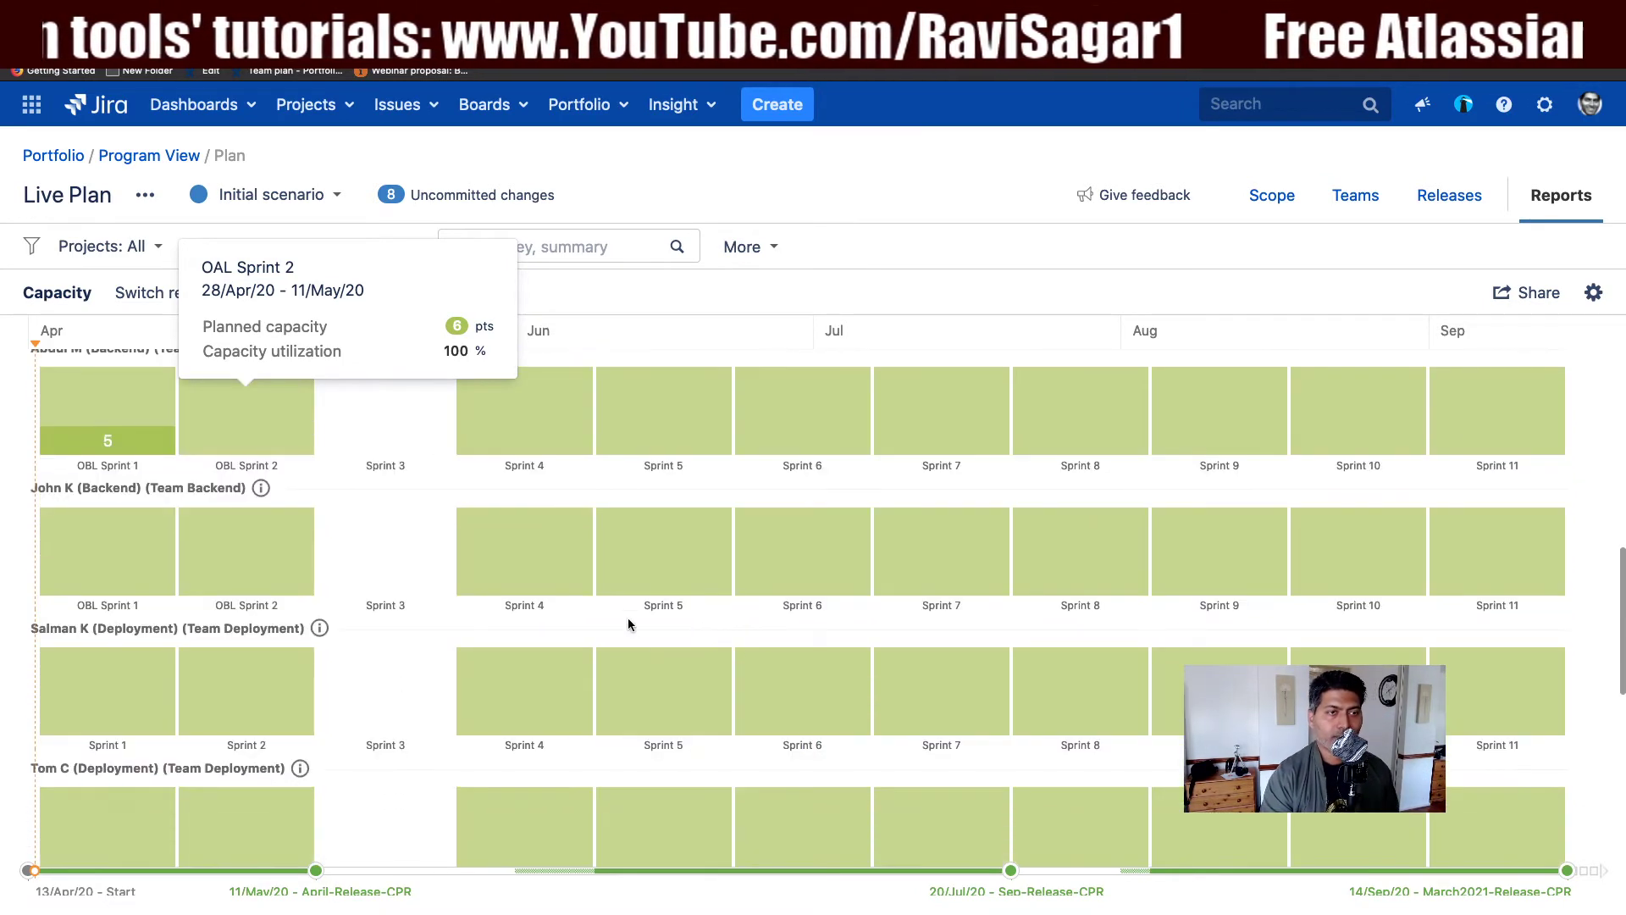
scroll(677, 648, "up", 2)
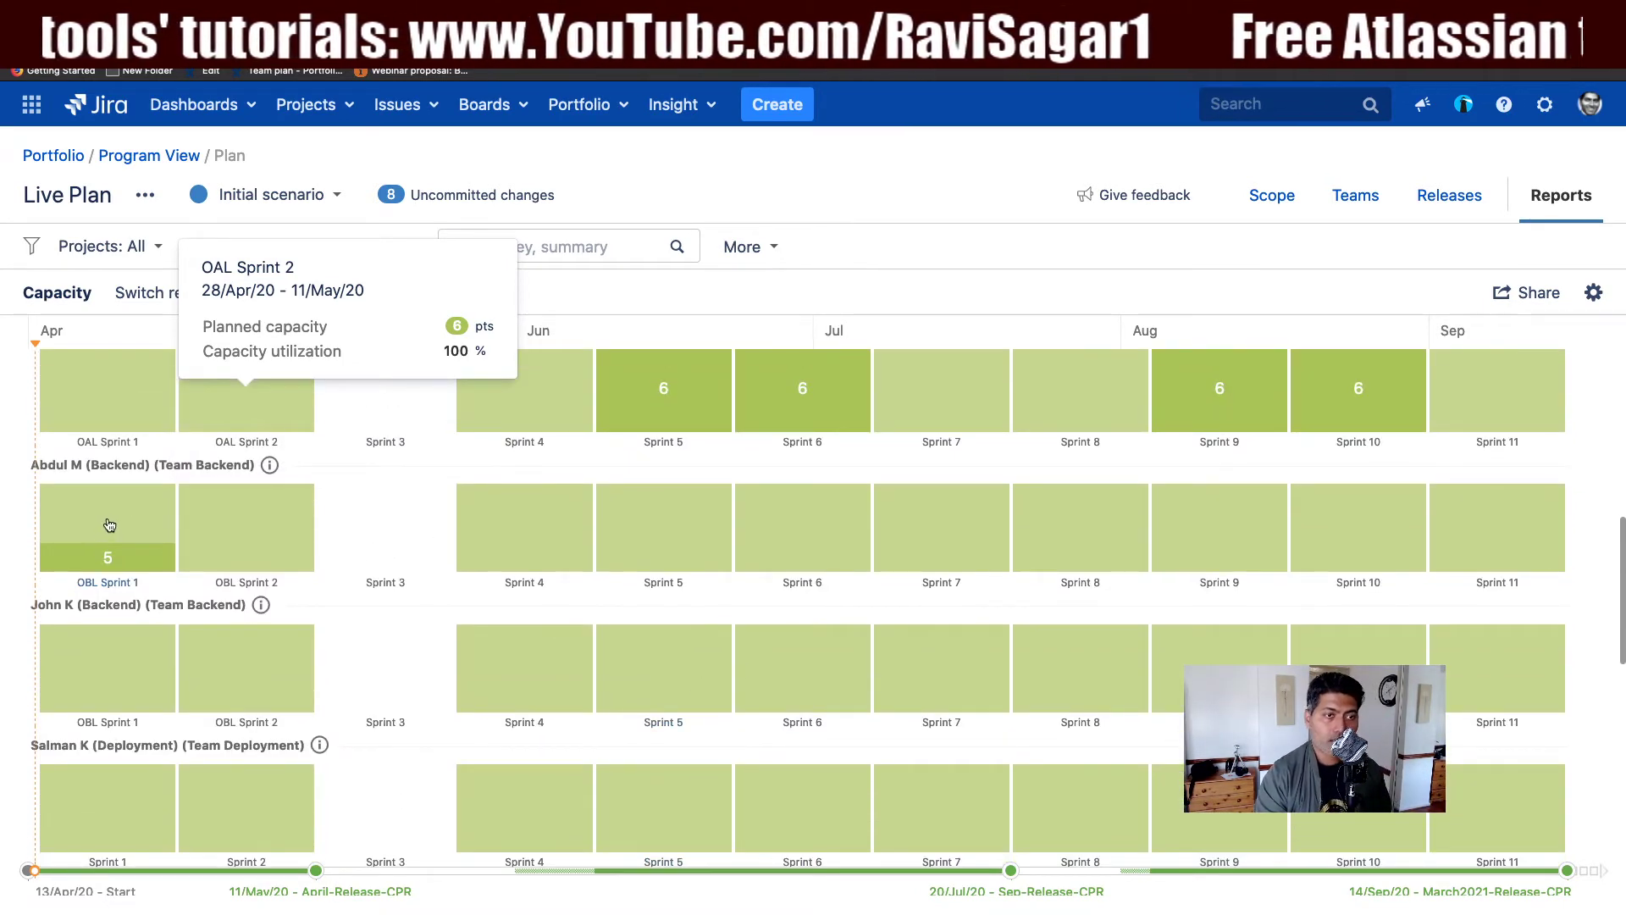
left_click(109, 525)
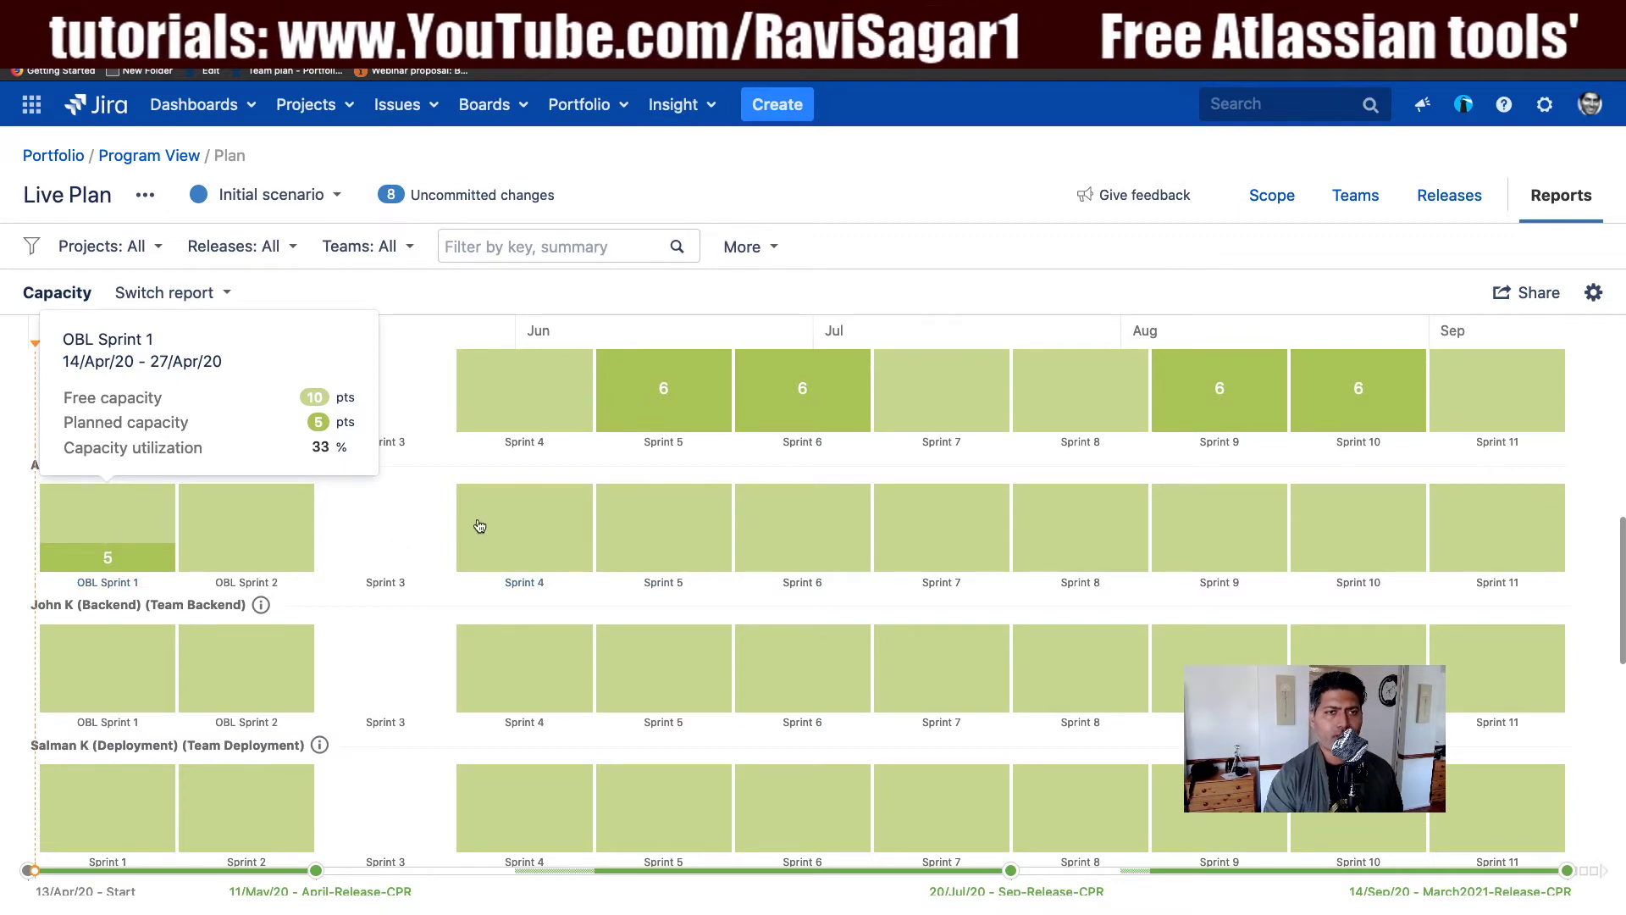
scroll(401, 531, "up", 5)
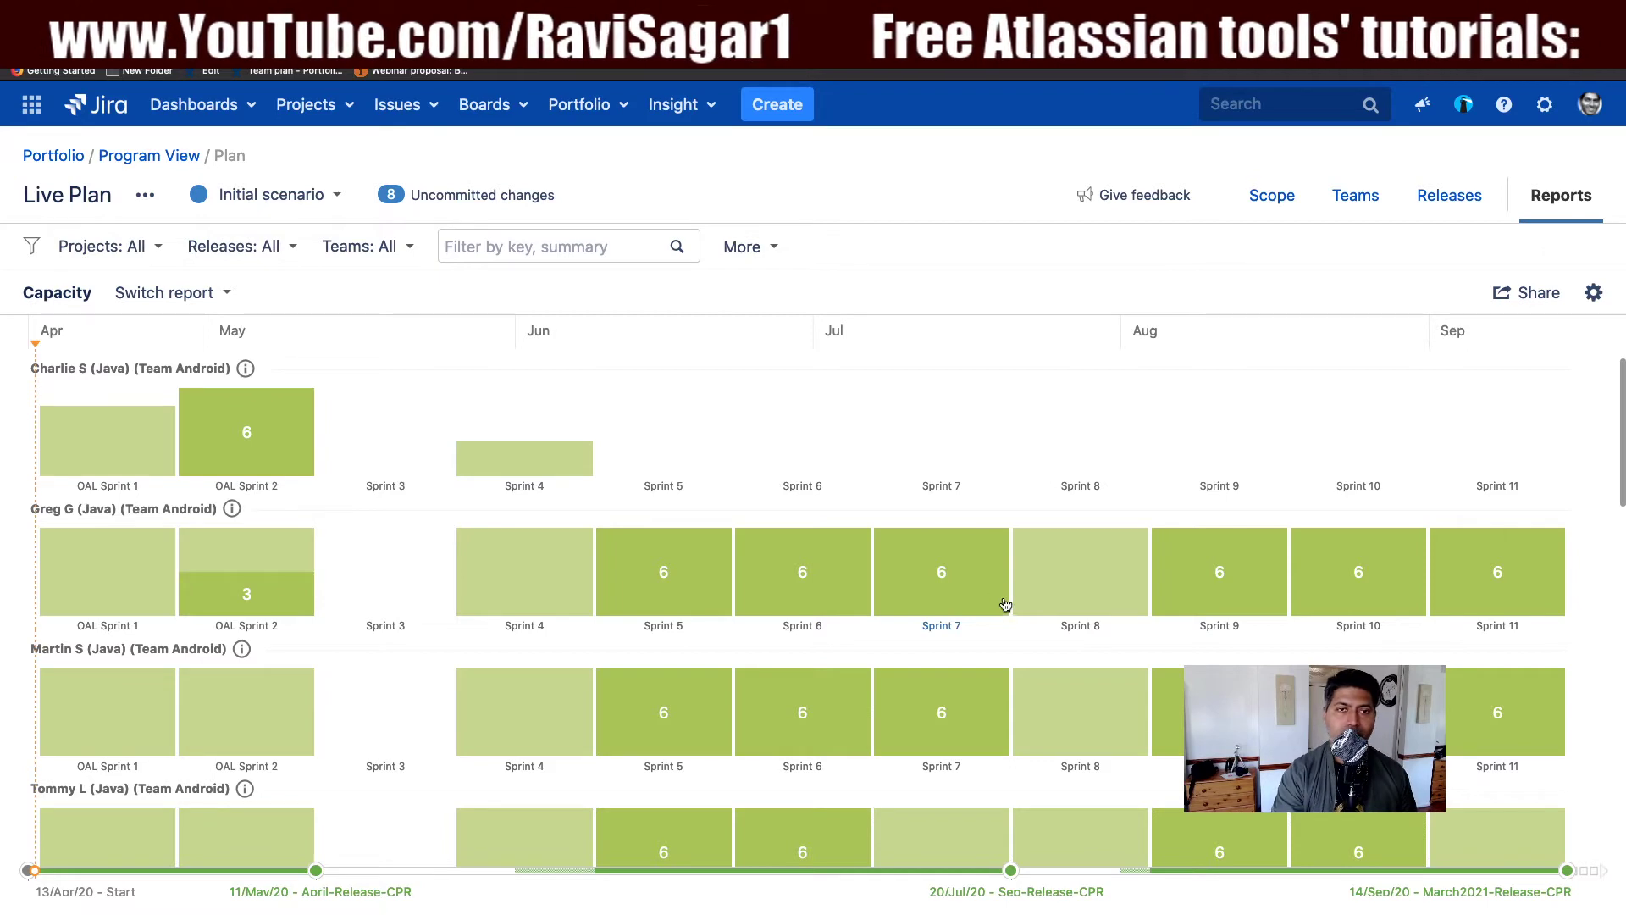
Step: Go to the plan's scope and show Capacity instead of the schedule above the issue list
left_click(1259, 198)
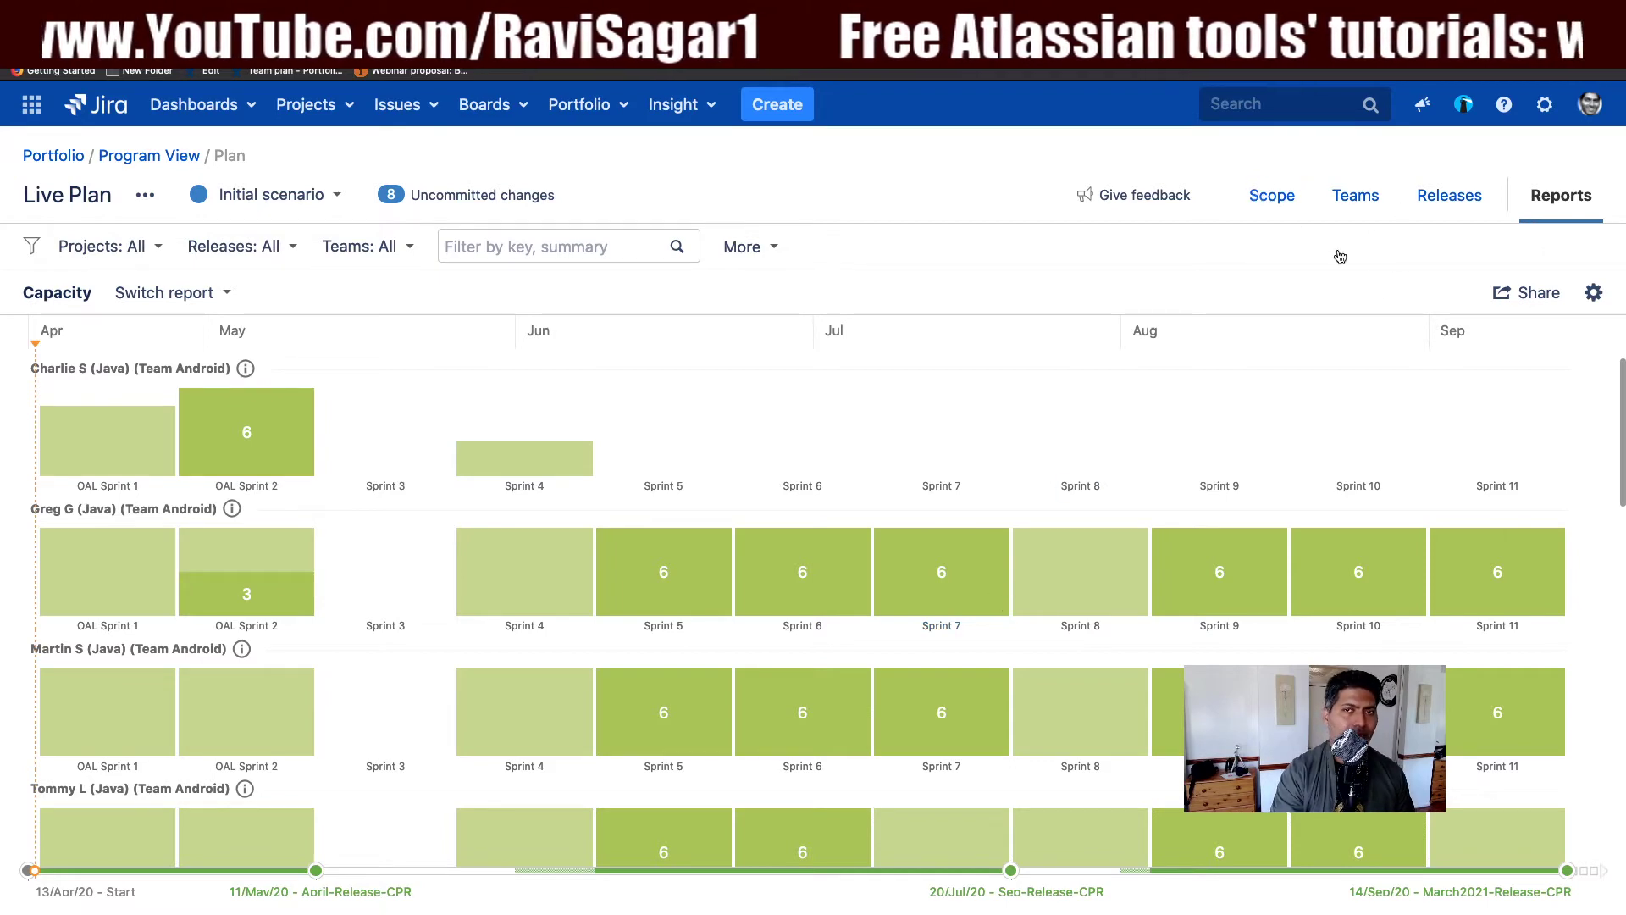
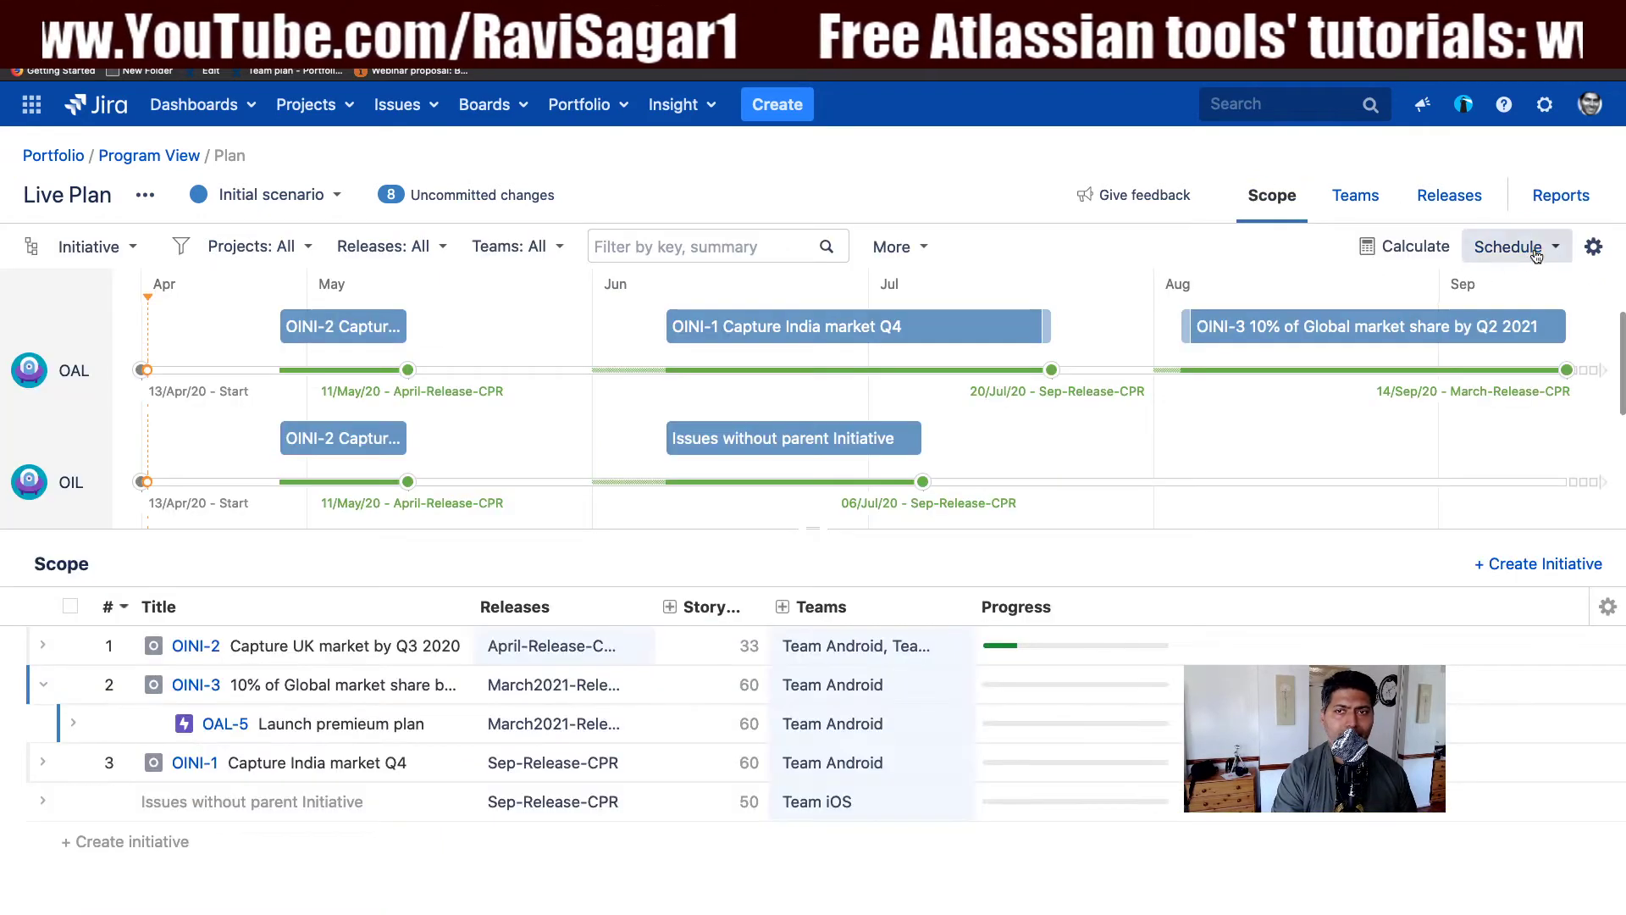
left_click(1533, 249)
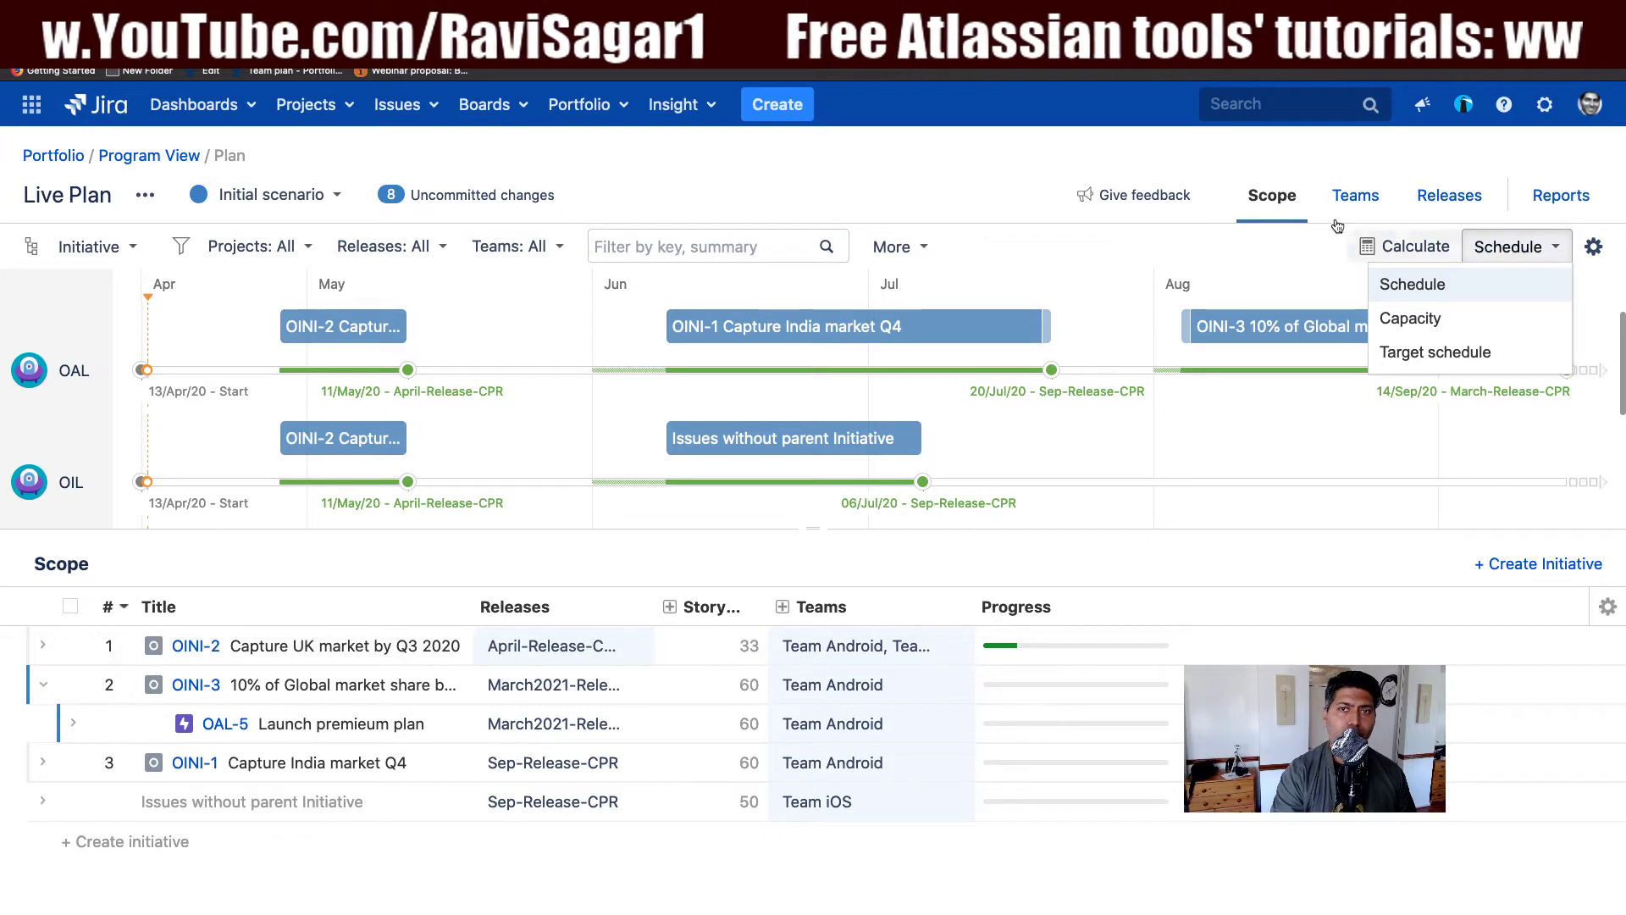
left_click(1460, 320)
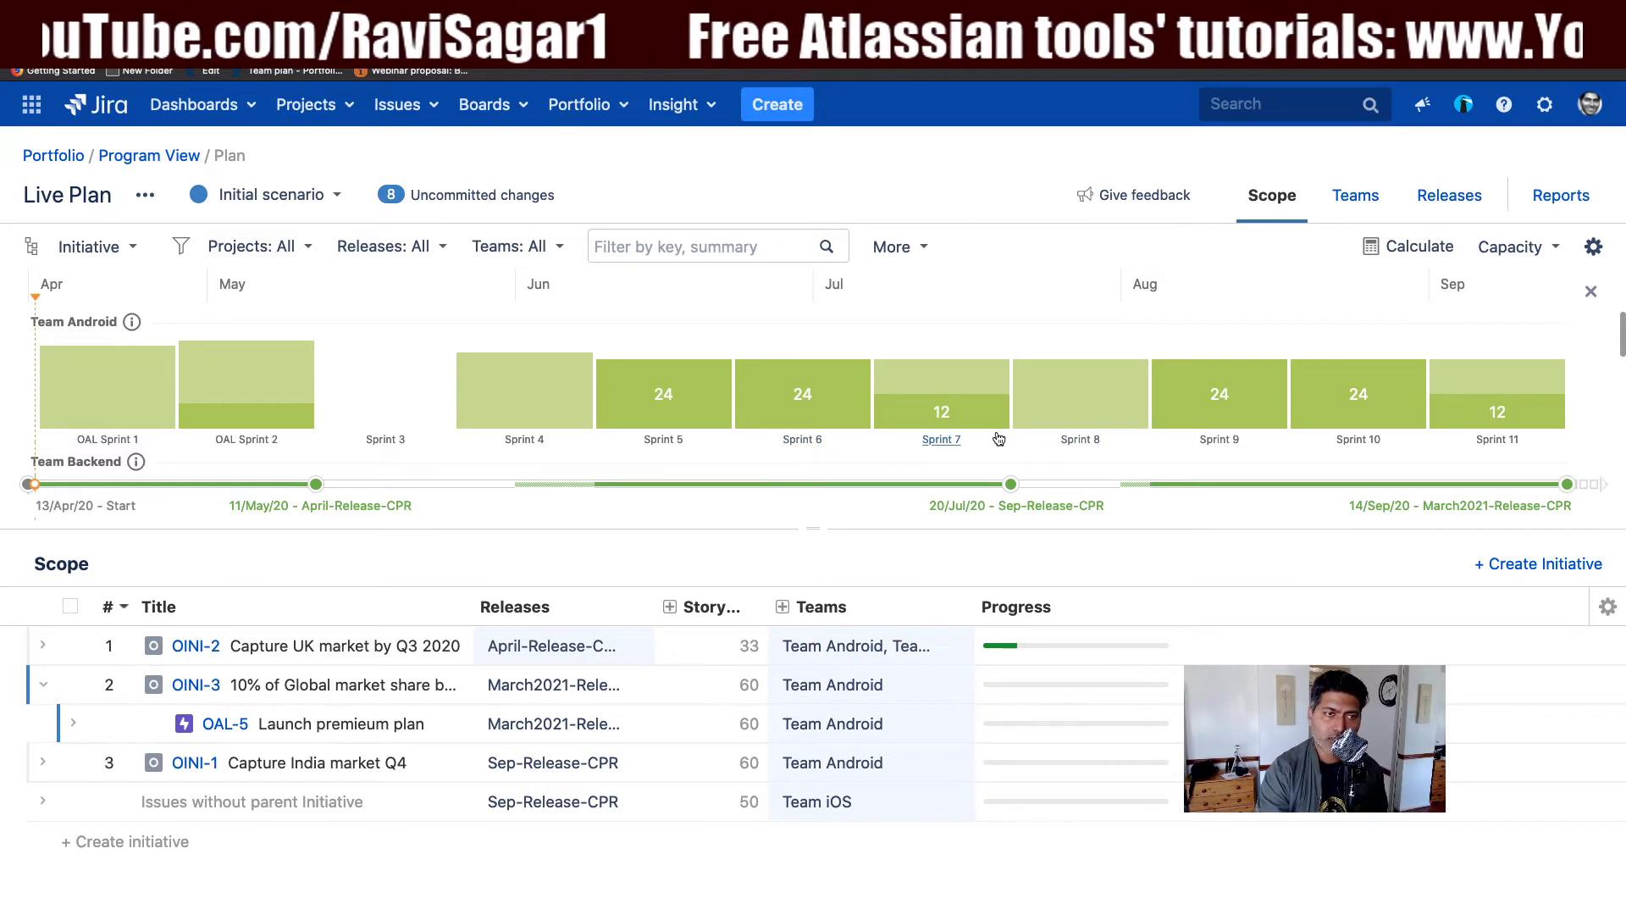
Step: Display the scope at the Story hierarchy level, and return it to the Initiative level
left_click(136, 248)
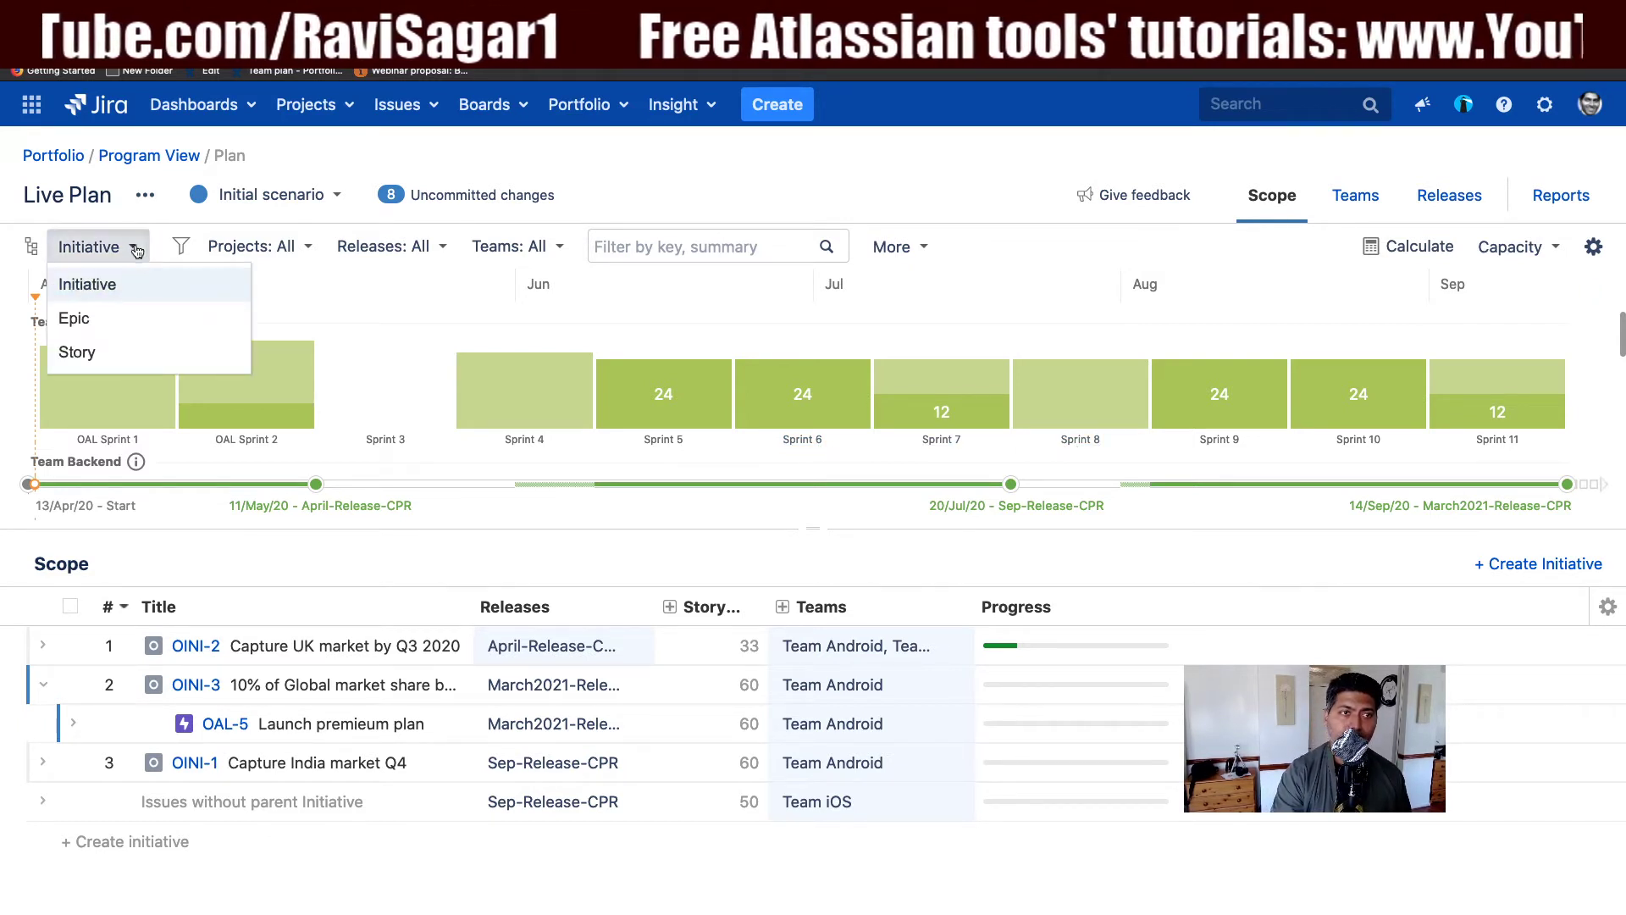
left_click(111, 352)
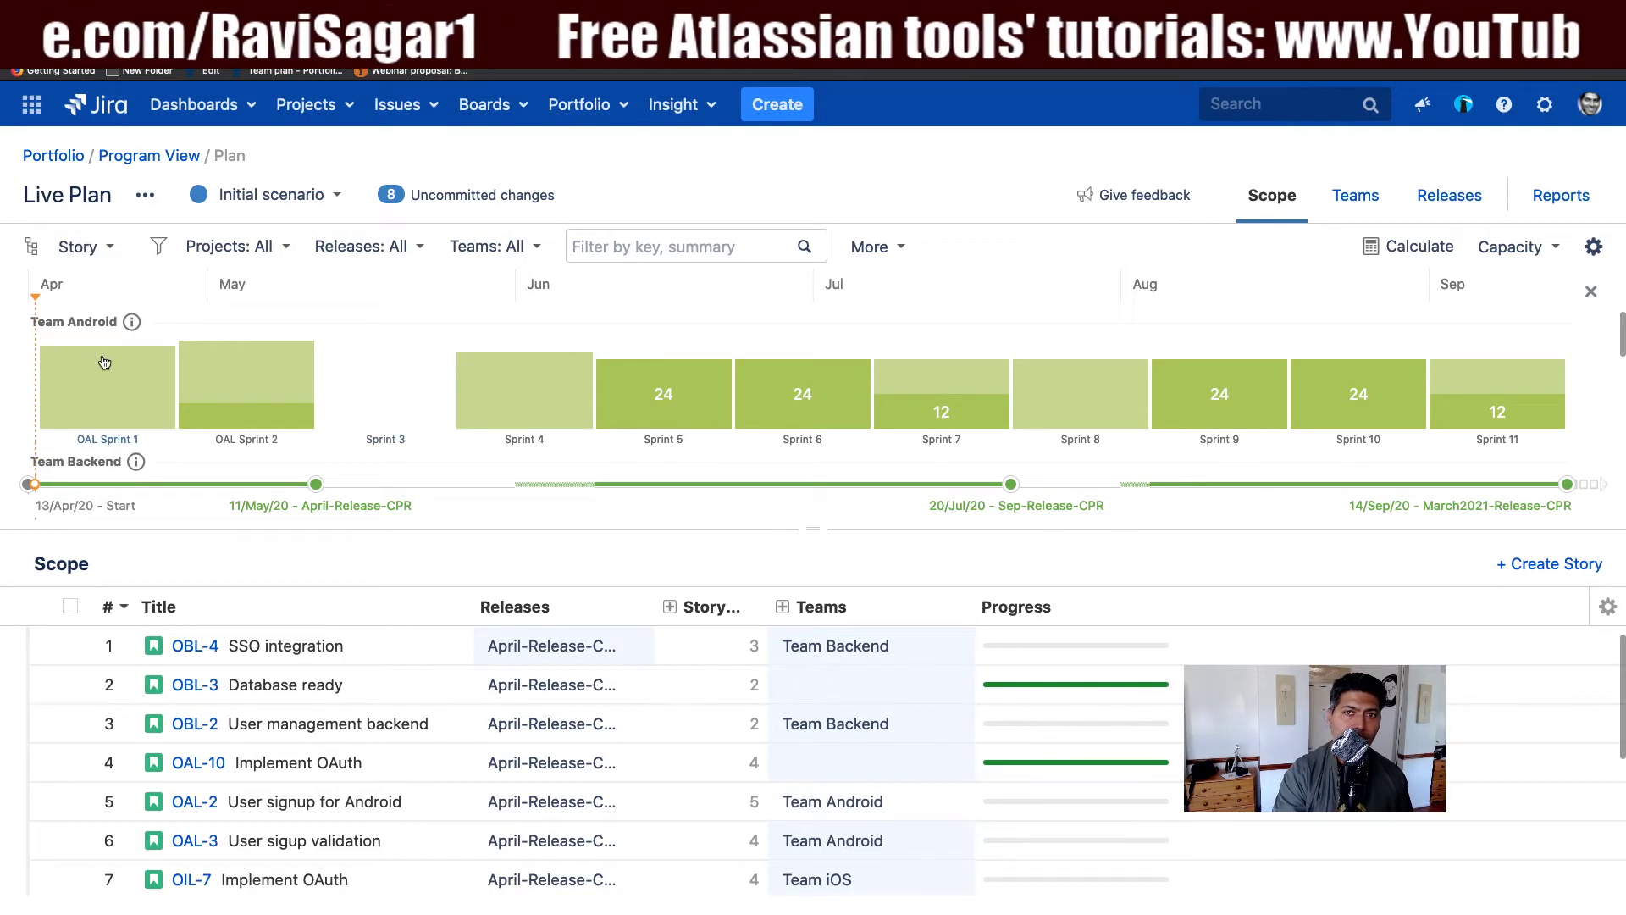
left_click(91, 251)
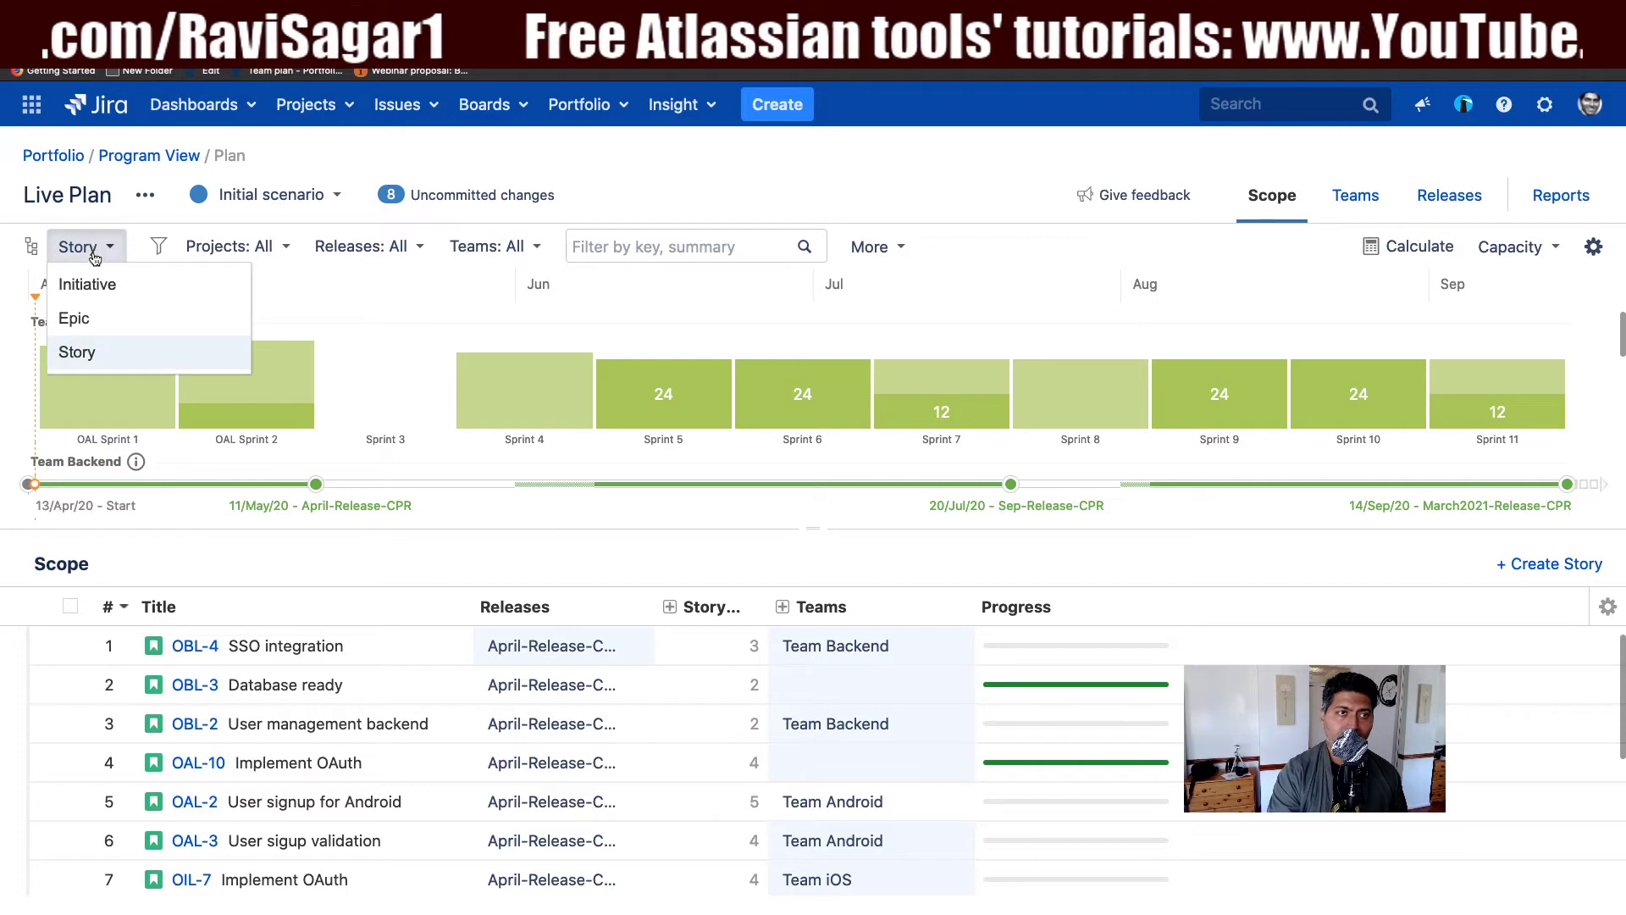
left_click(97, 290)
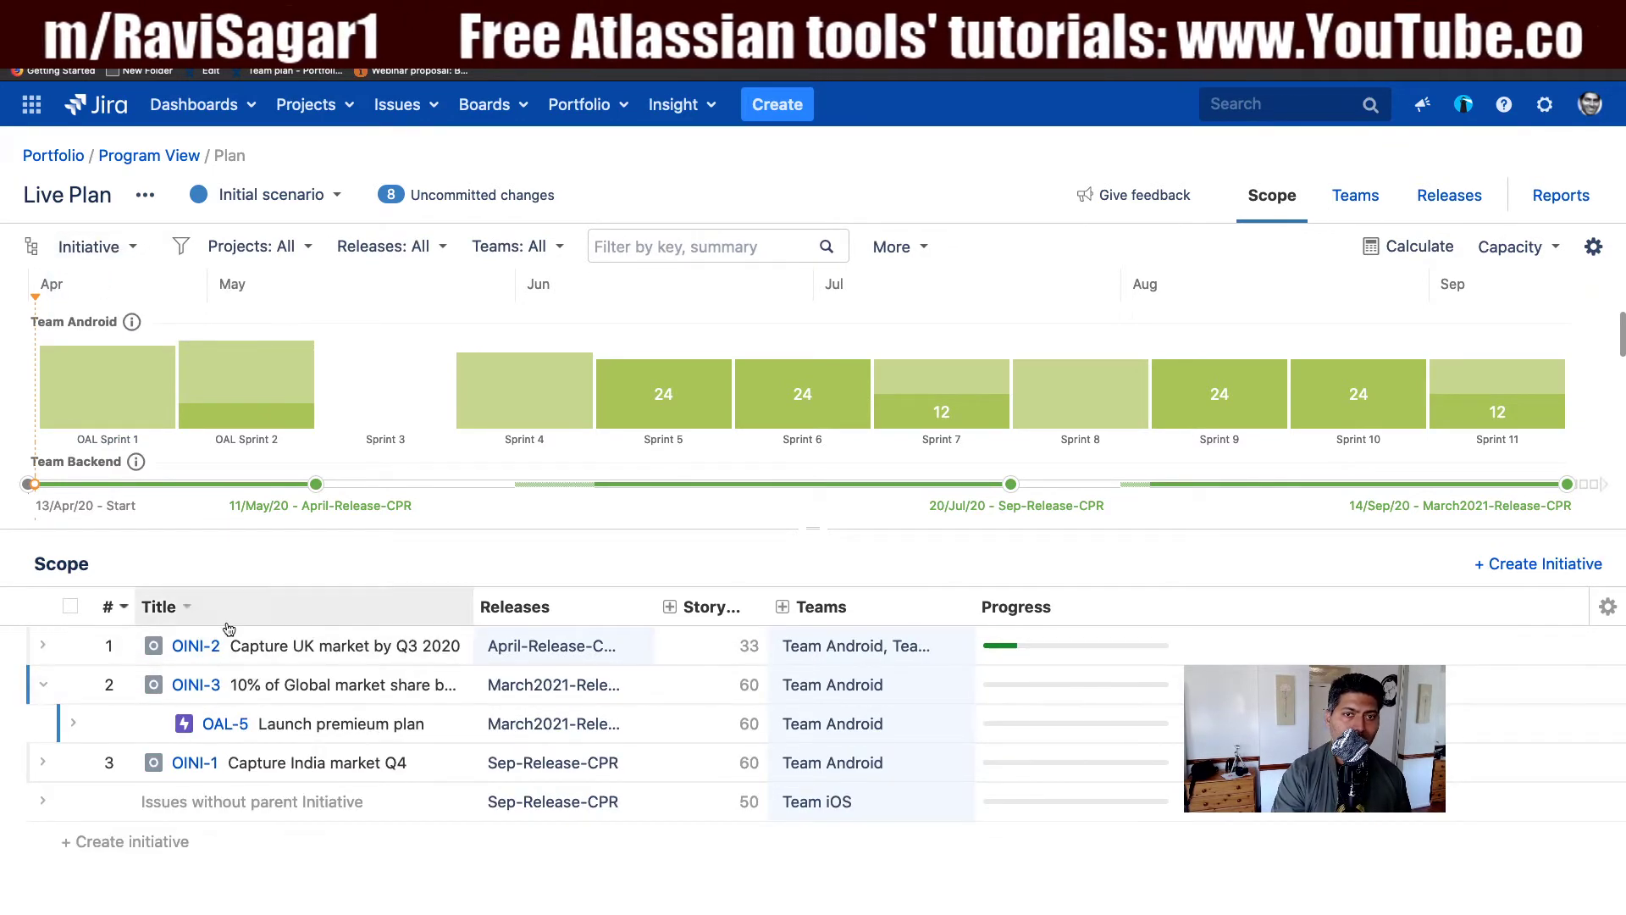
Step: Enlarge the capacity chart above the scope list to inspect Team Android's Sprint 5, and return to the Capacity report
left_click_drag(800, 528, 847, 594)
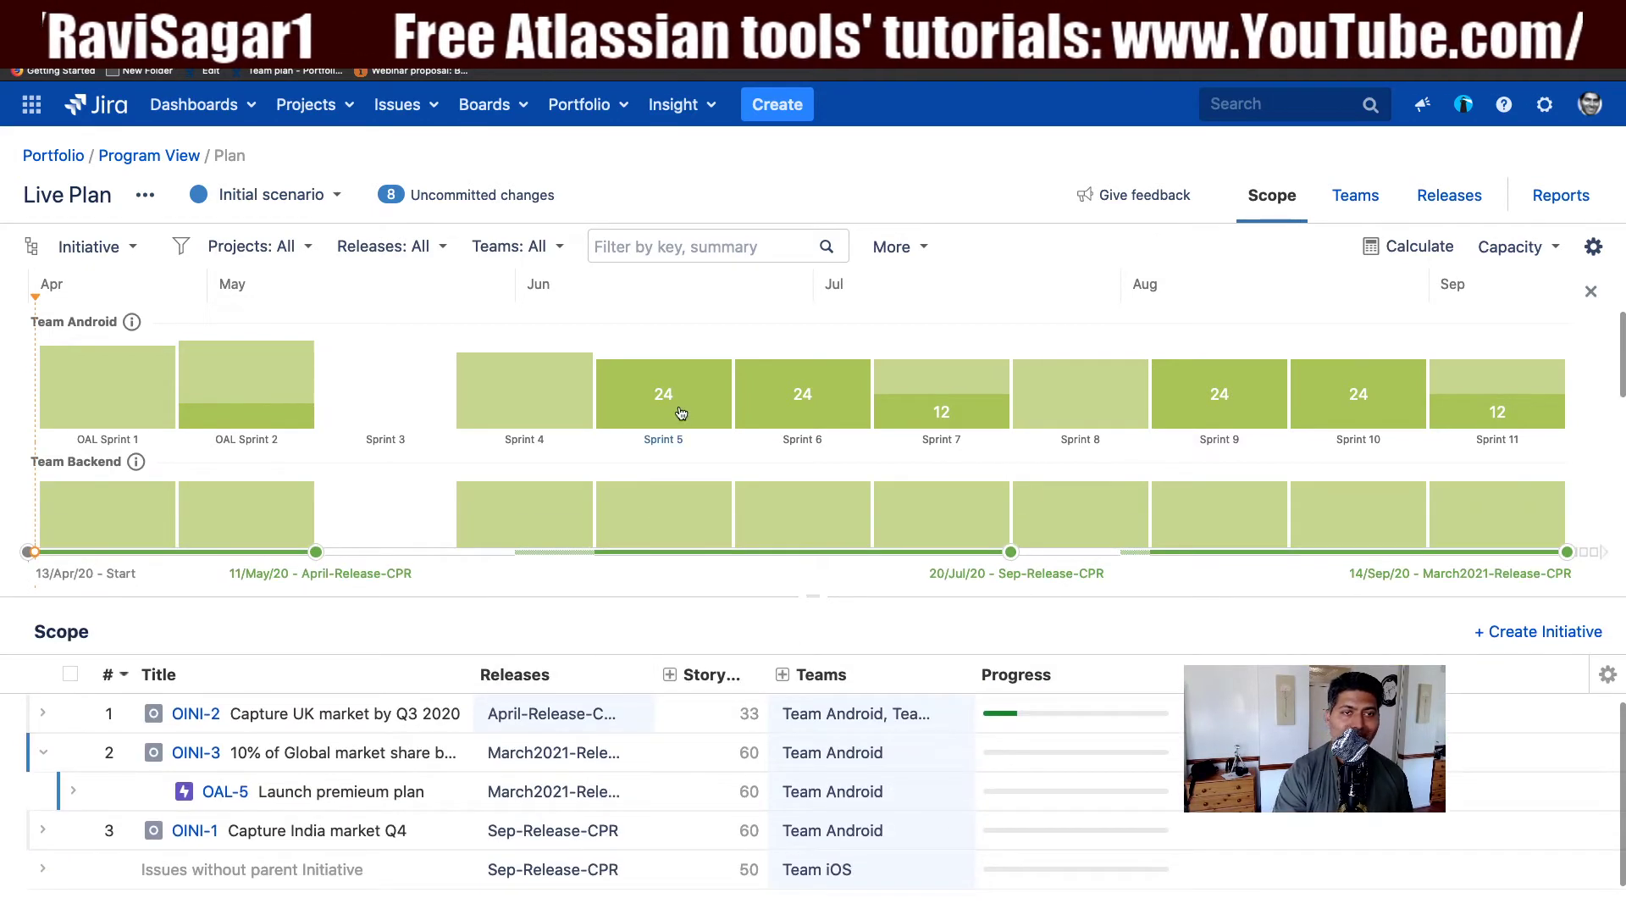
mouse_move(688, 411)
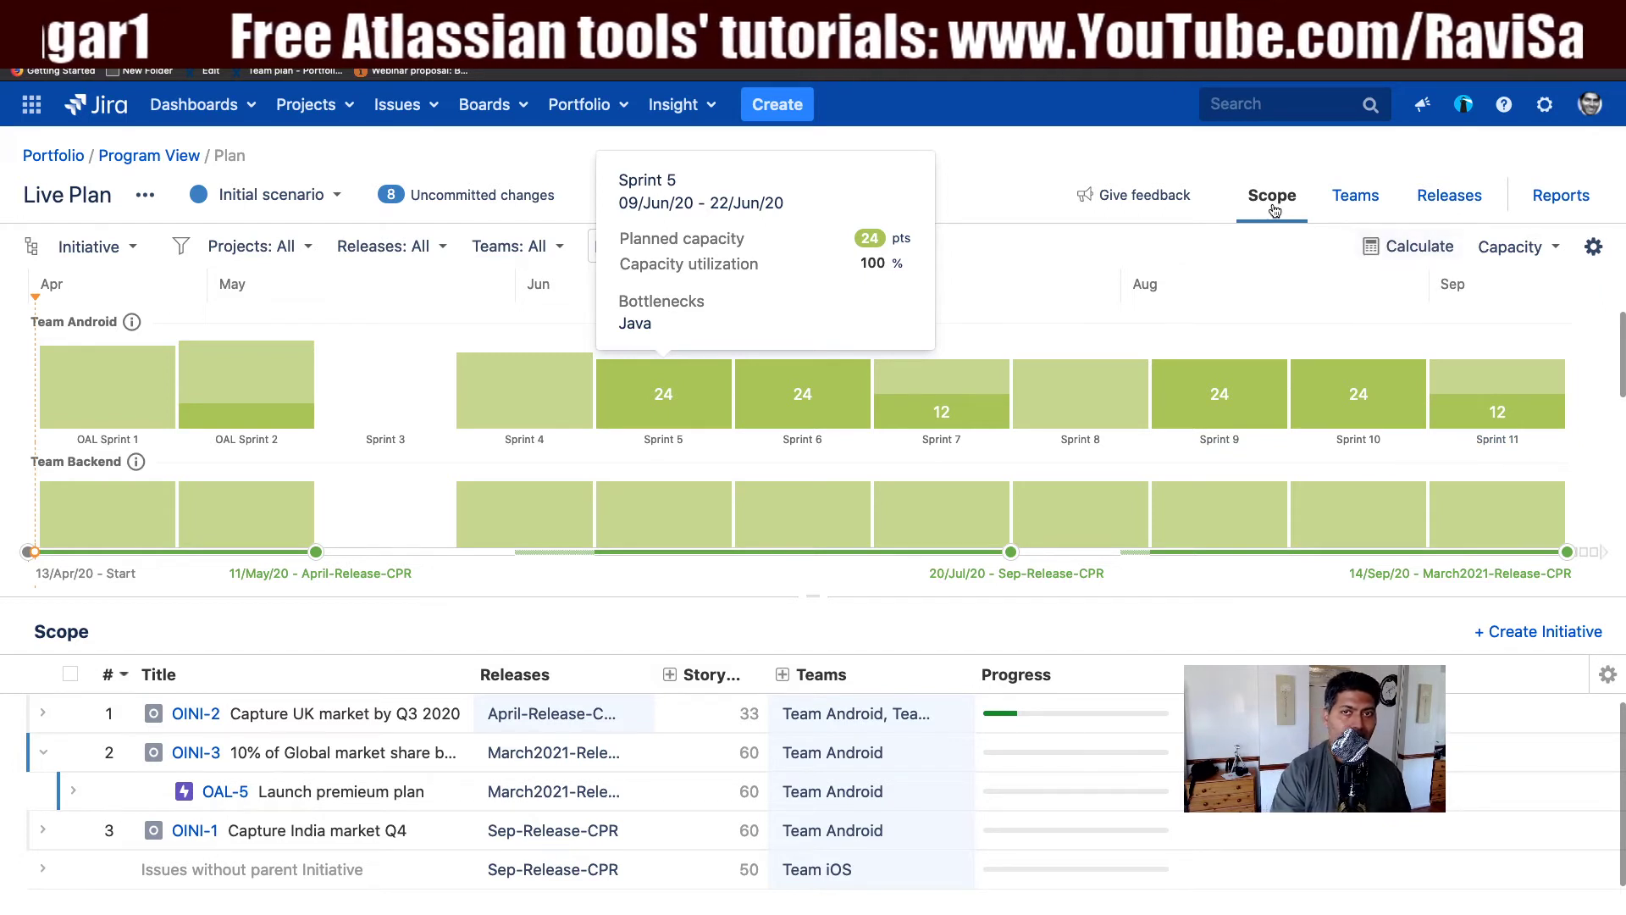
left_click(1572, 207)
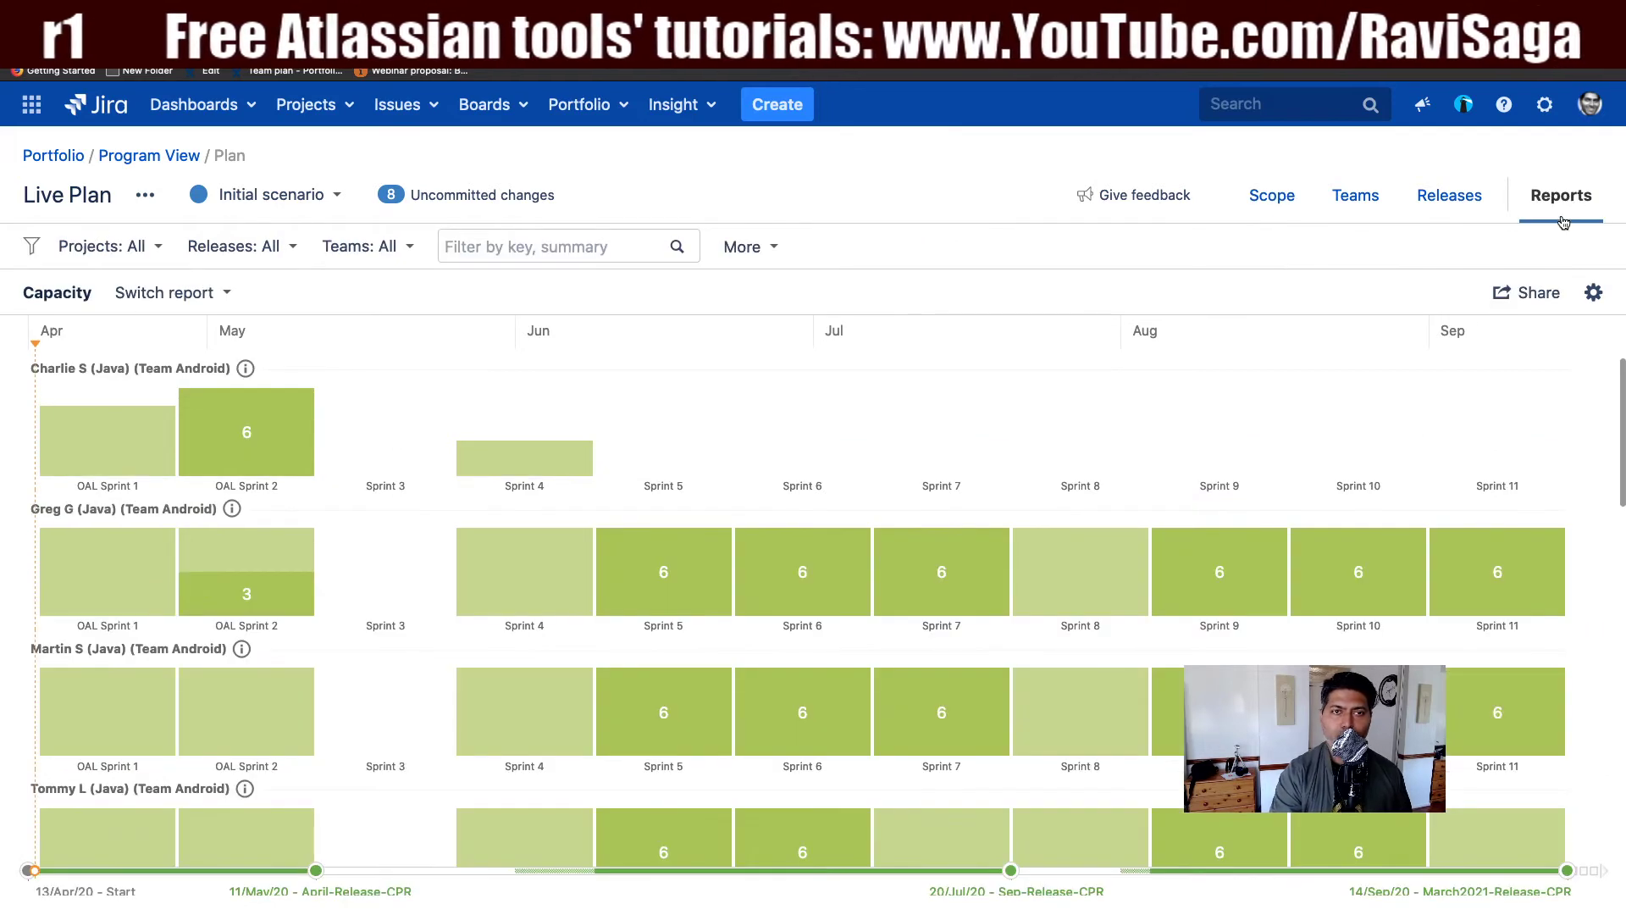
Step: Compare the Global and Projects lines in the capacity settings, and look through each project's individual member capacity
left_click(1590, 292)
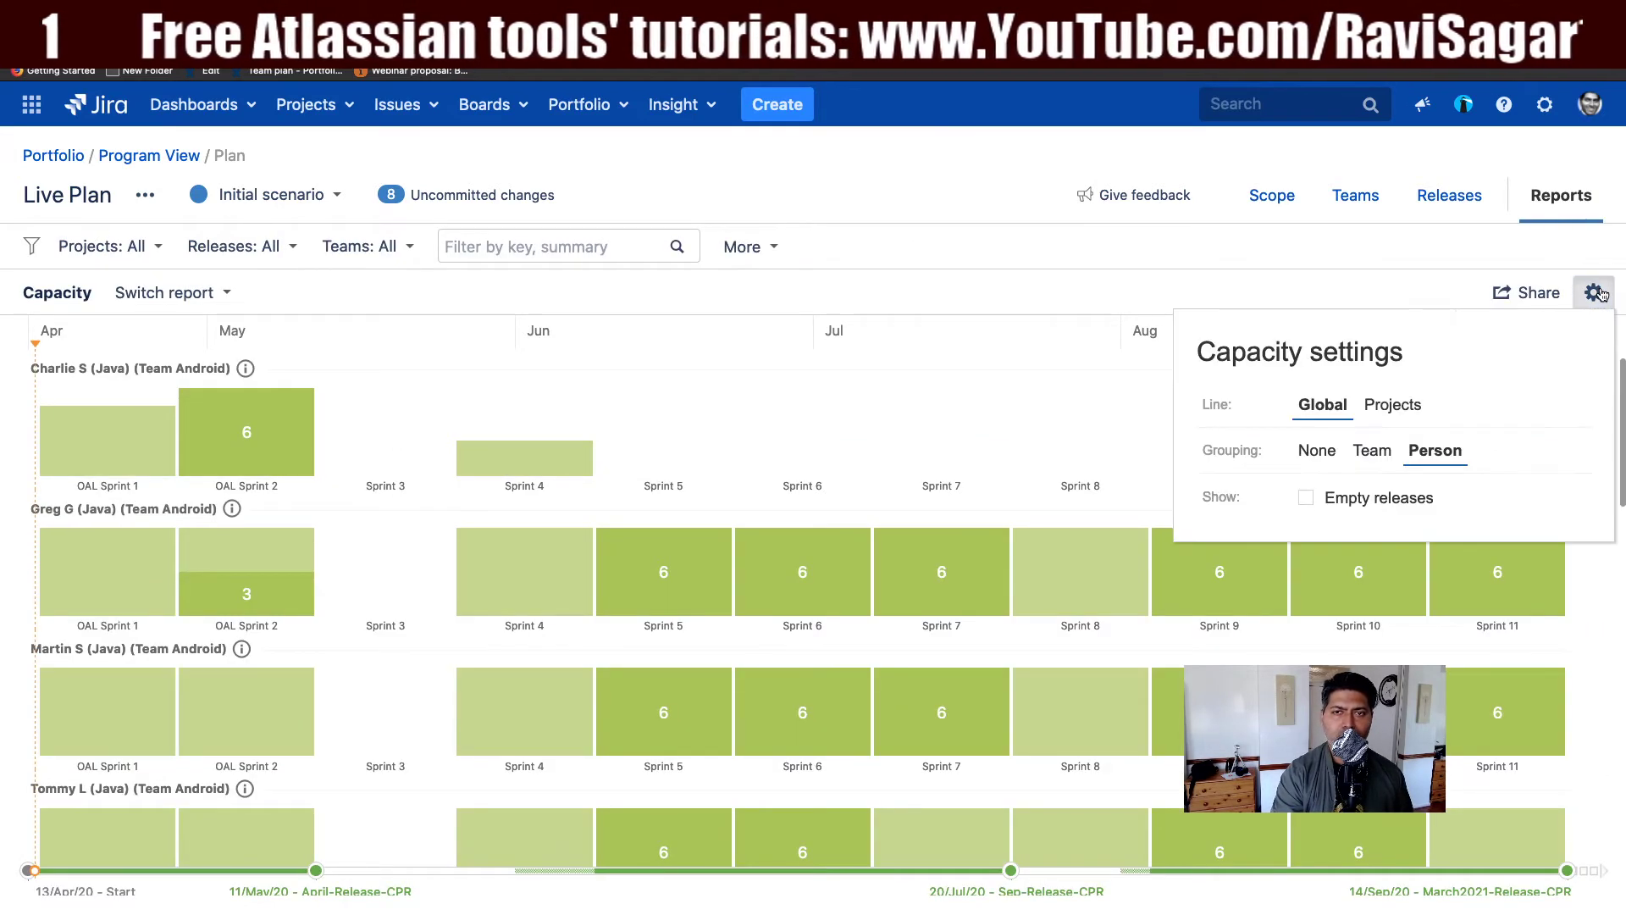
left_click(1401, 413)
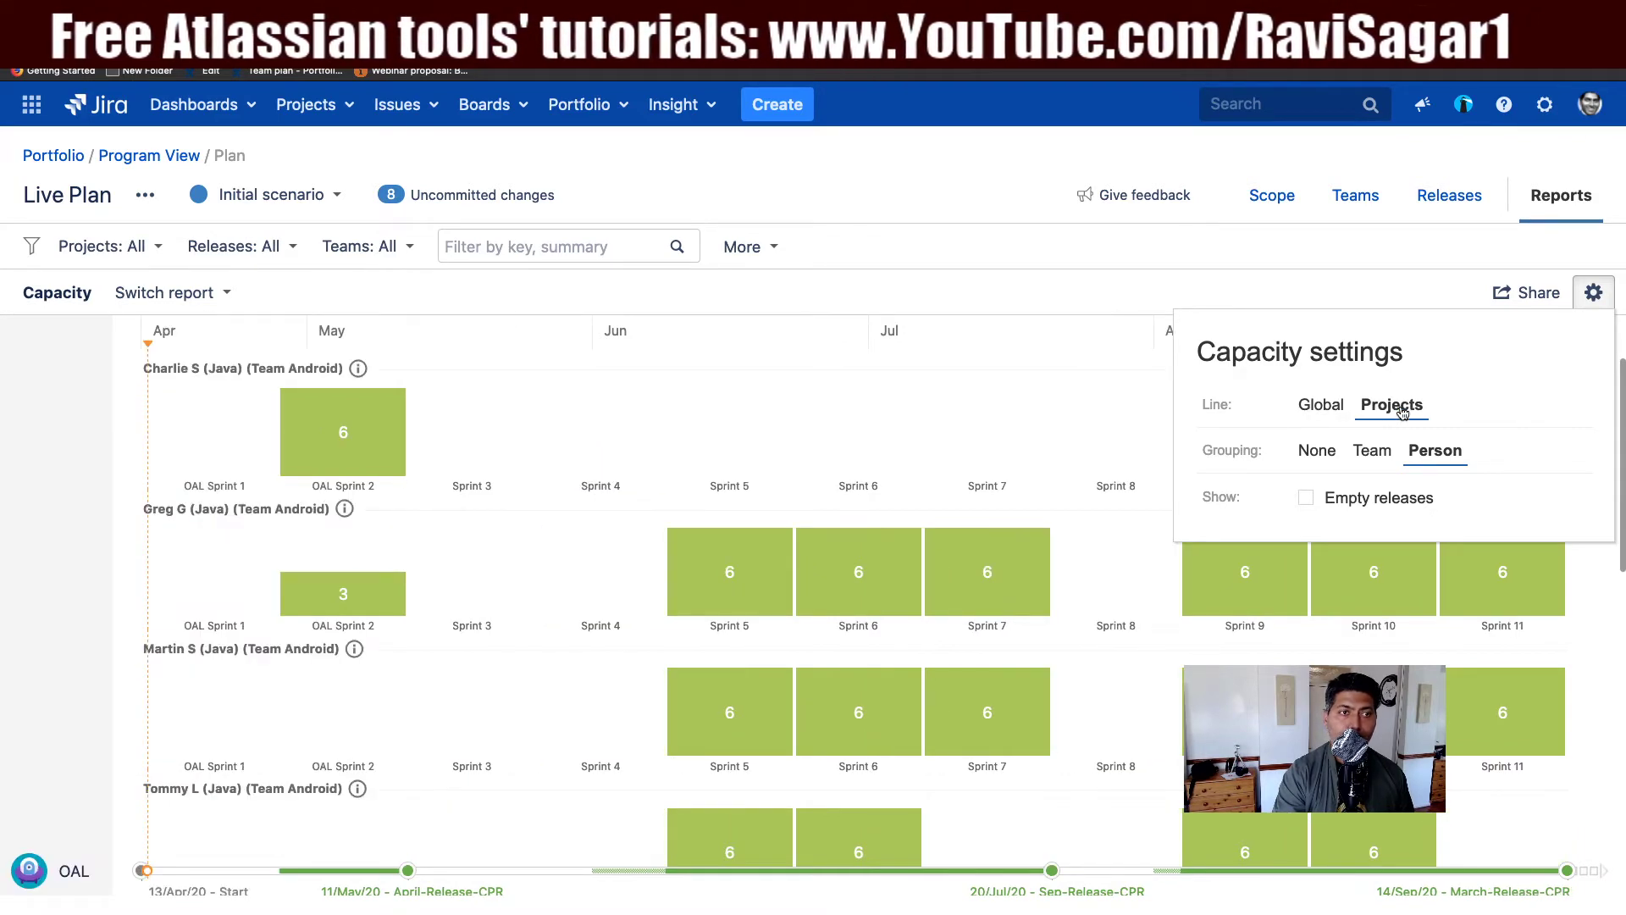
left_click(1335, 416)
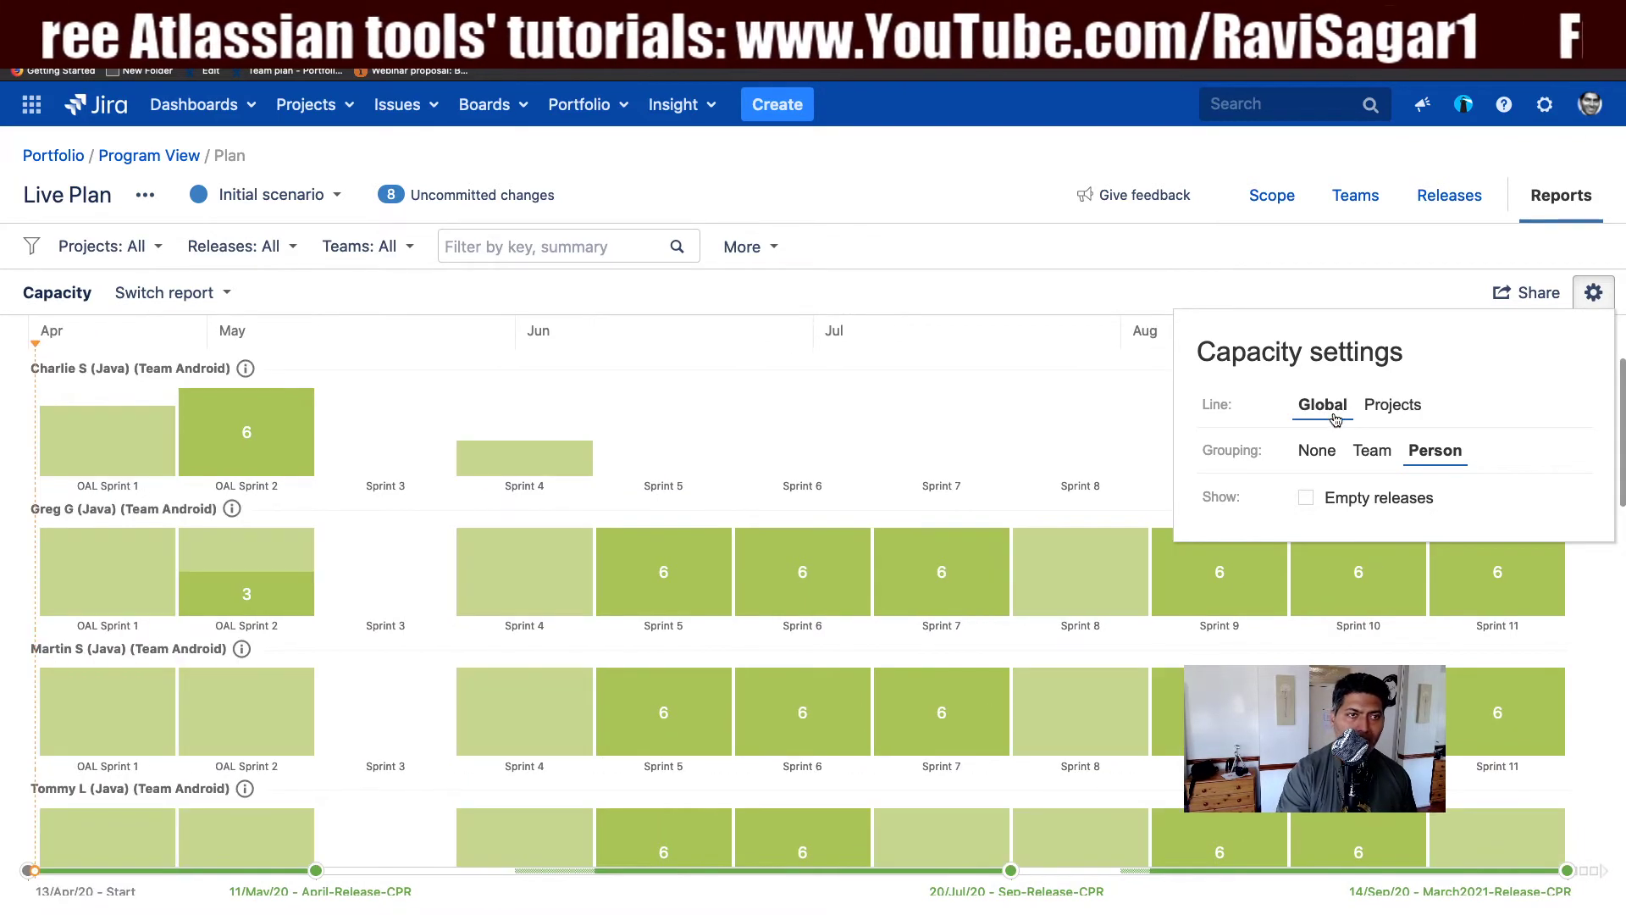
left_click(1394, 415)
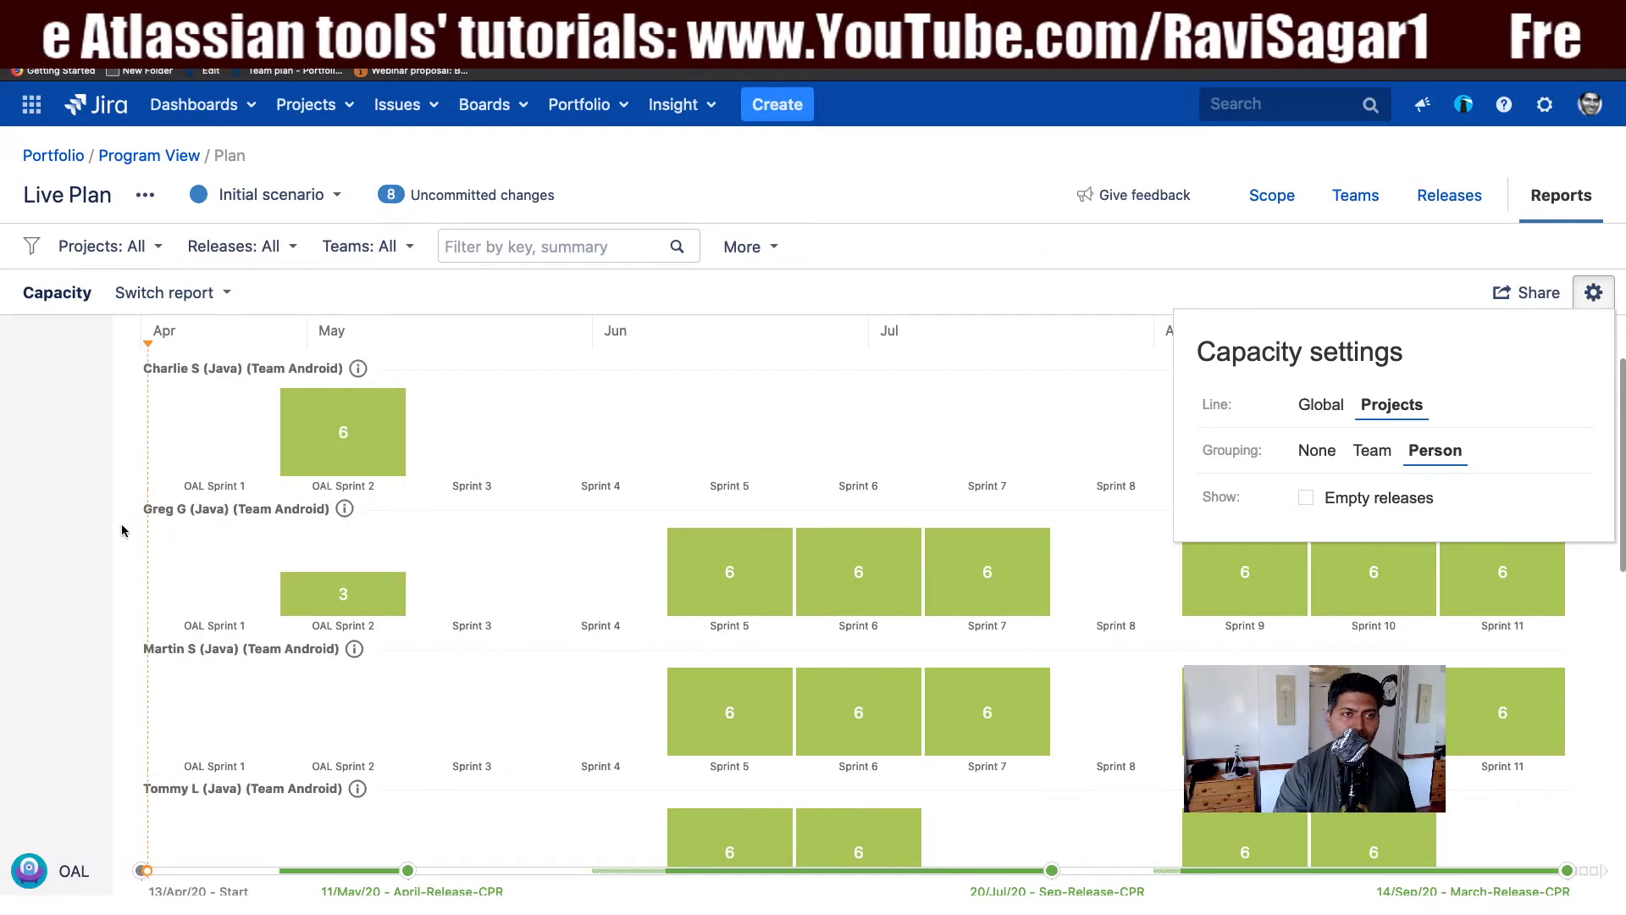
scroll(122, 530, "down", 10)
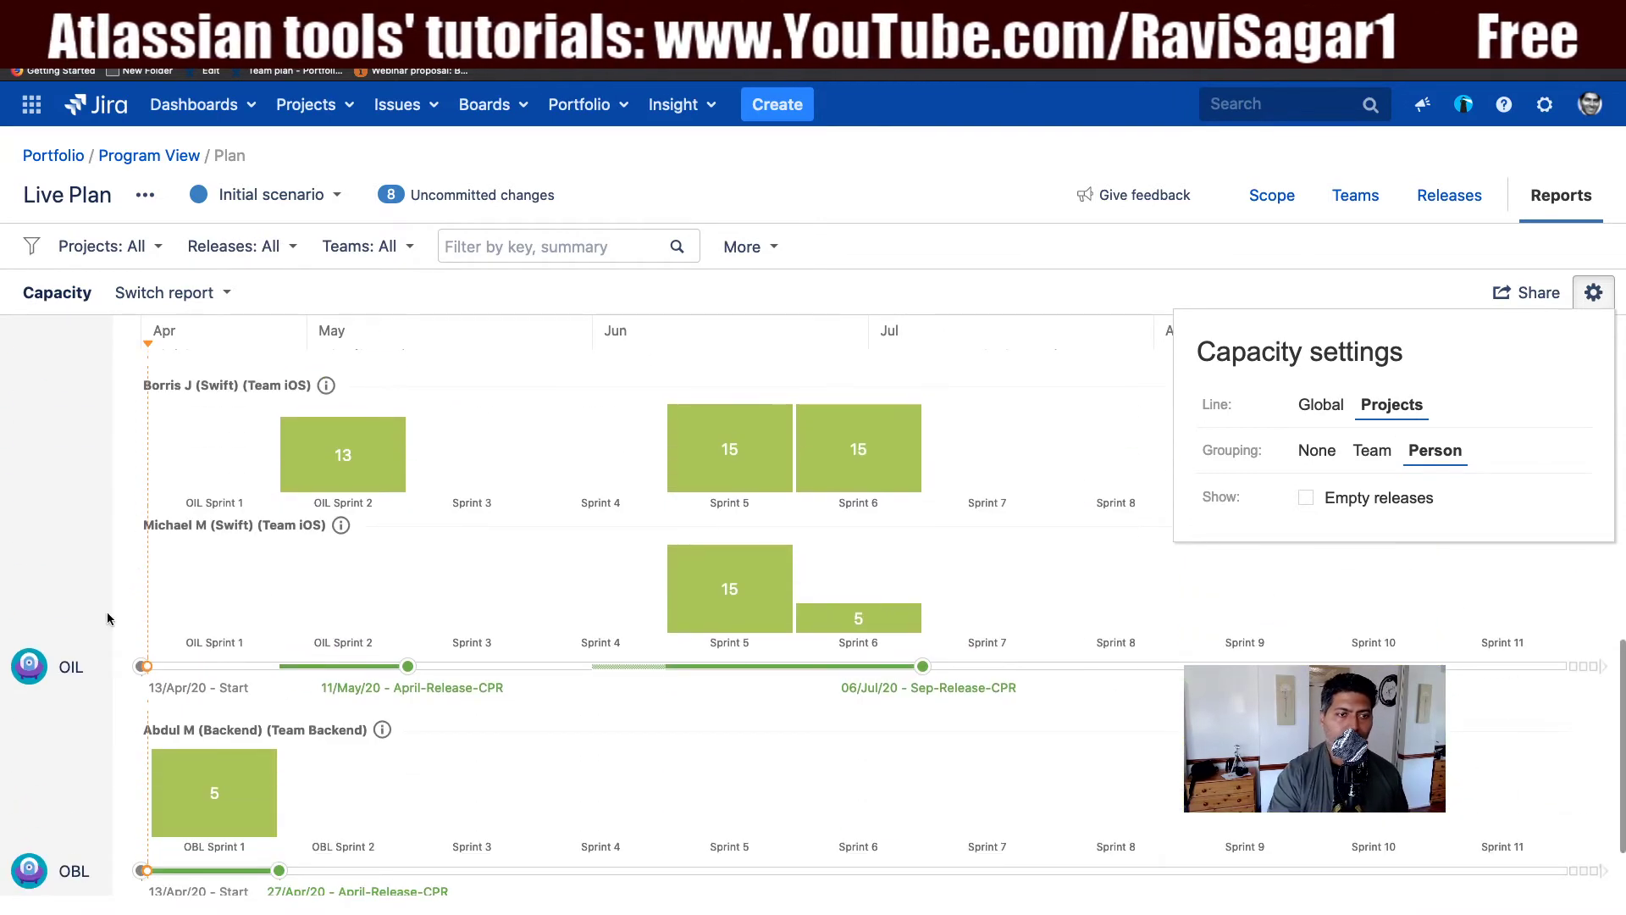
scroll(105, 612, "up", 10)
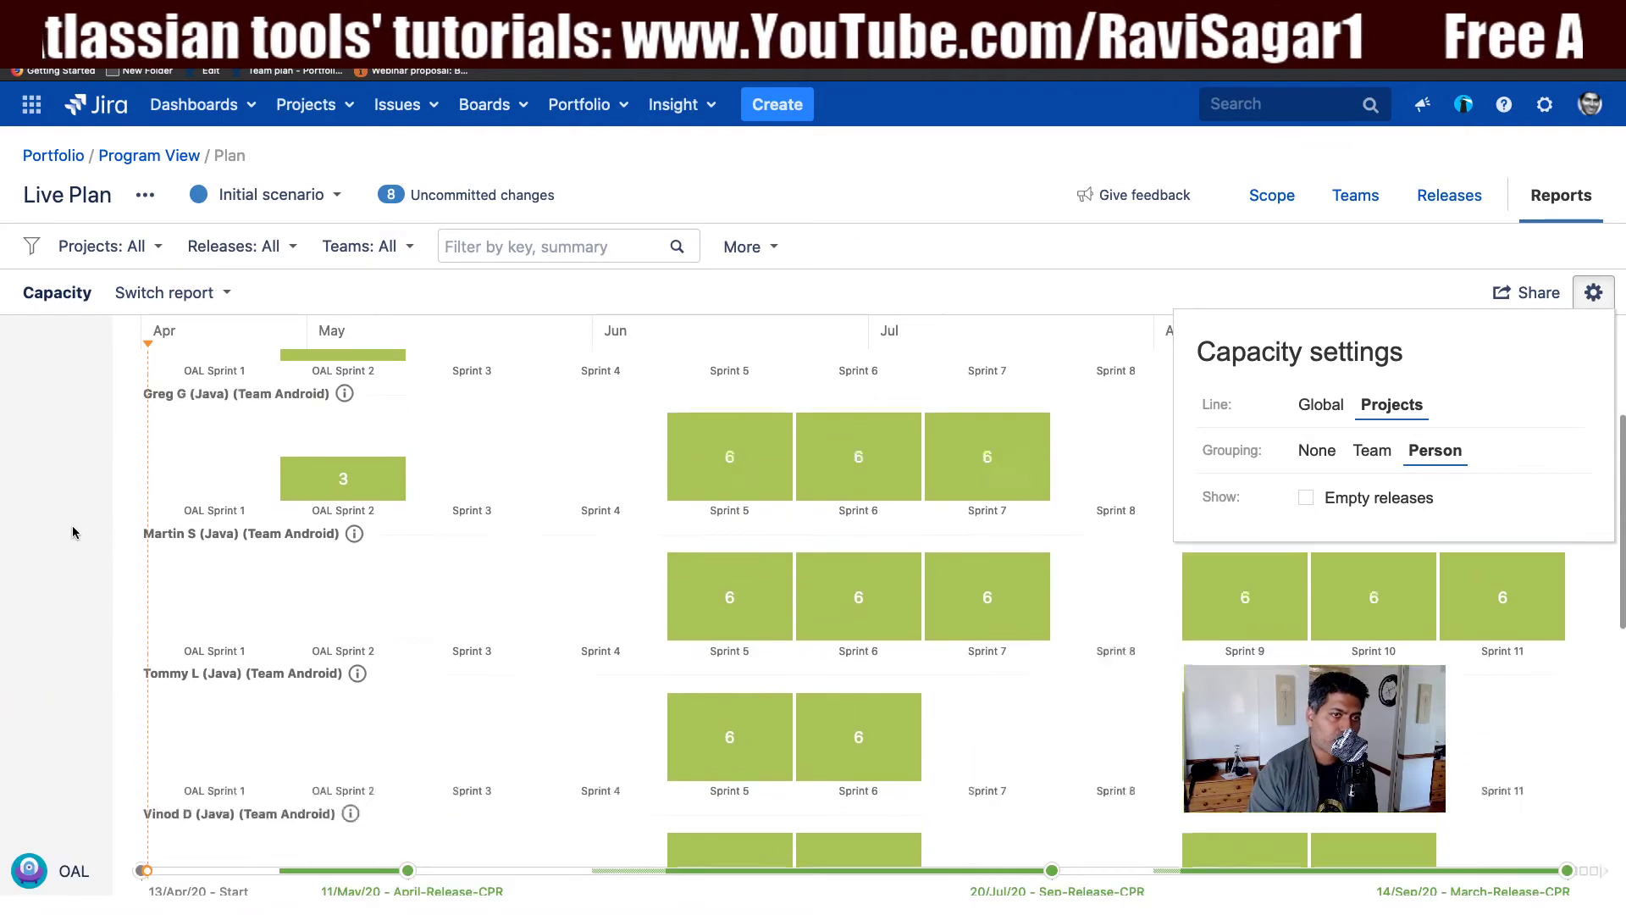
scroll(73, 525, "down", 10)
scroll(72, 525, "up", 10)
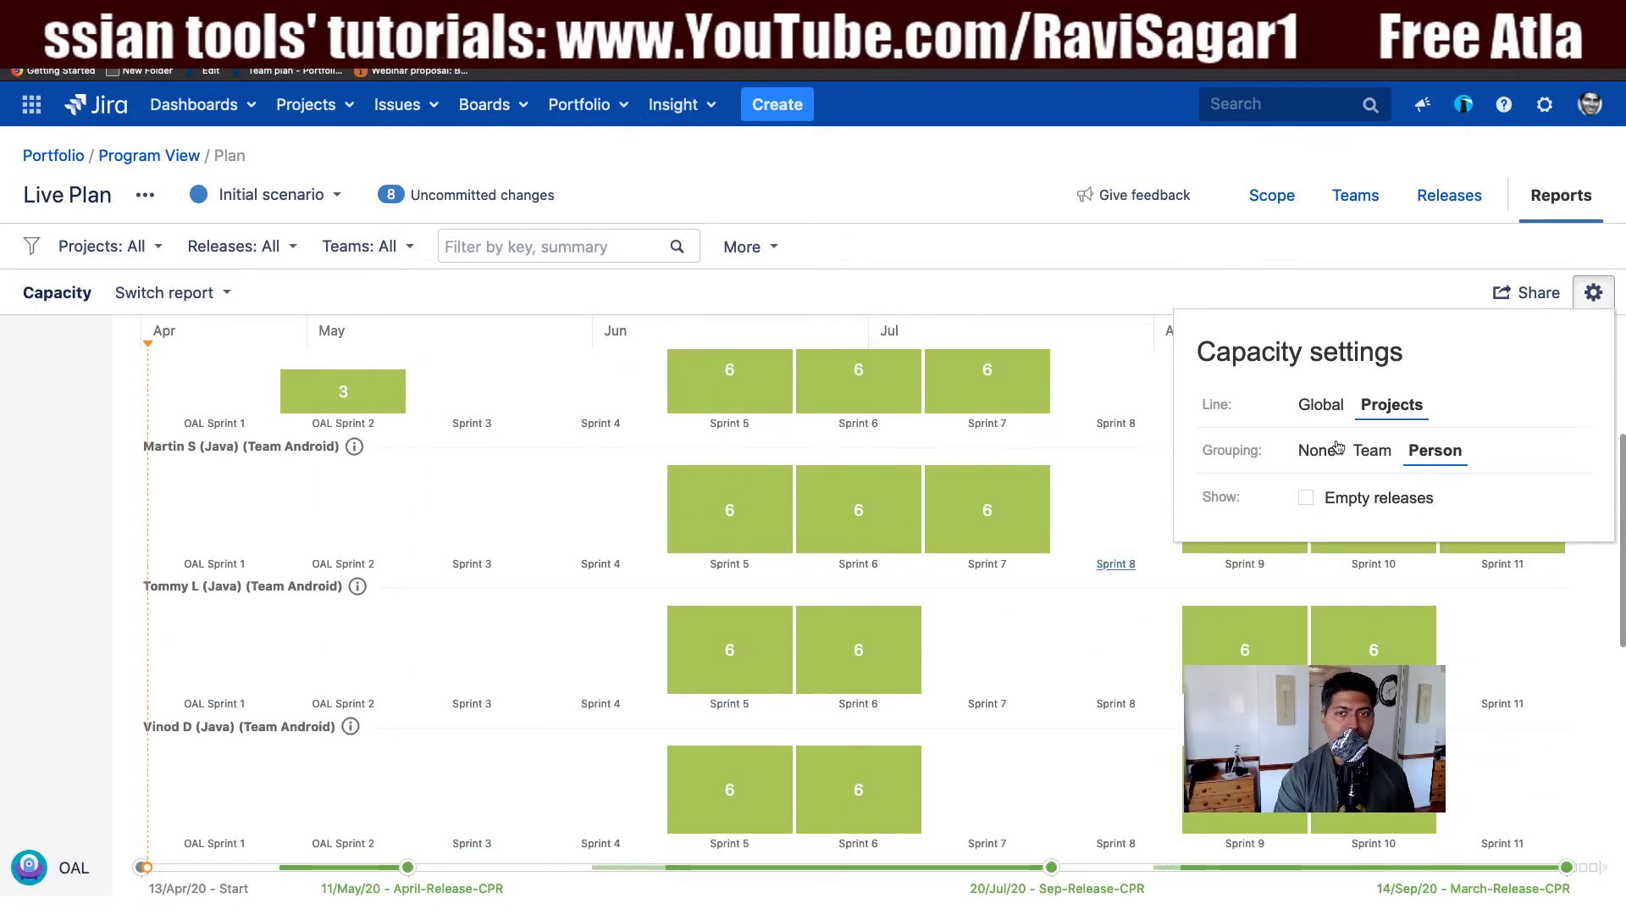
Step: Try the Global line with Team grouping, and set the capacity report to the Projects line with grouping None
left_click(1322, 404)
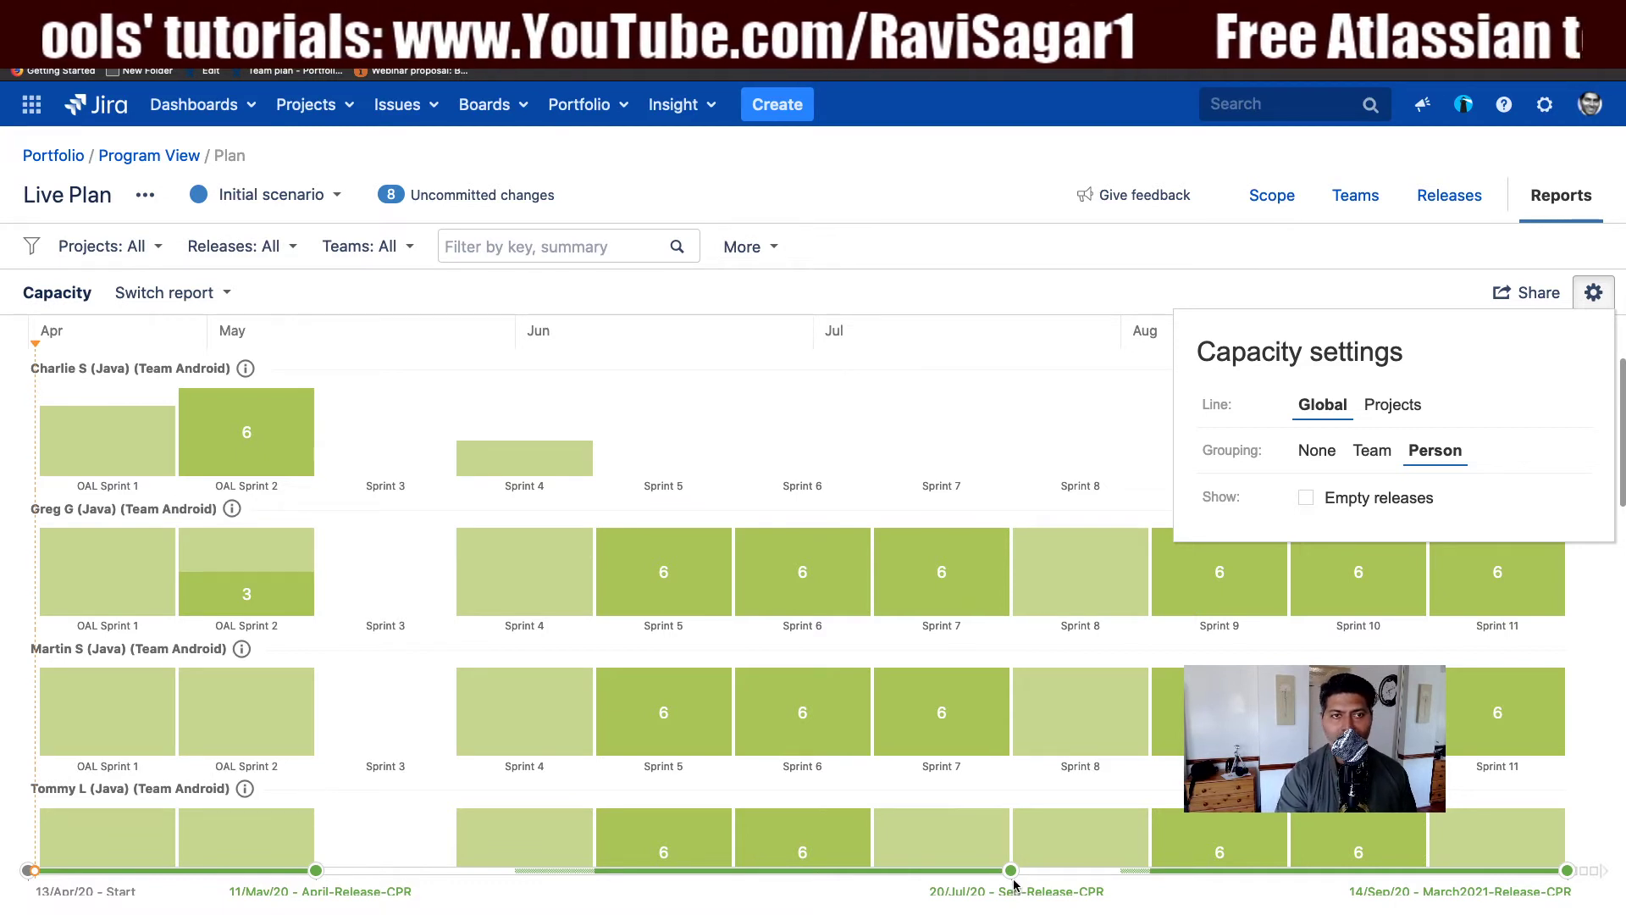
left_click(1390, 457)
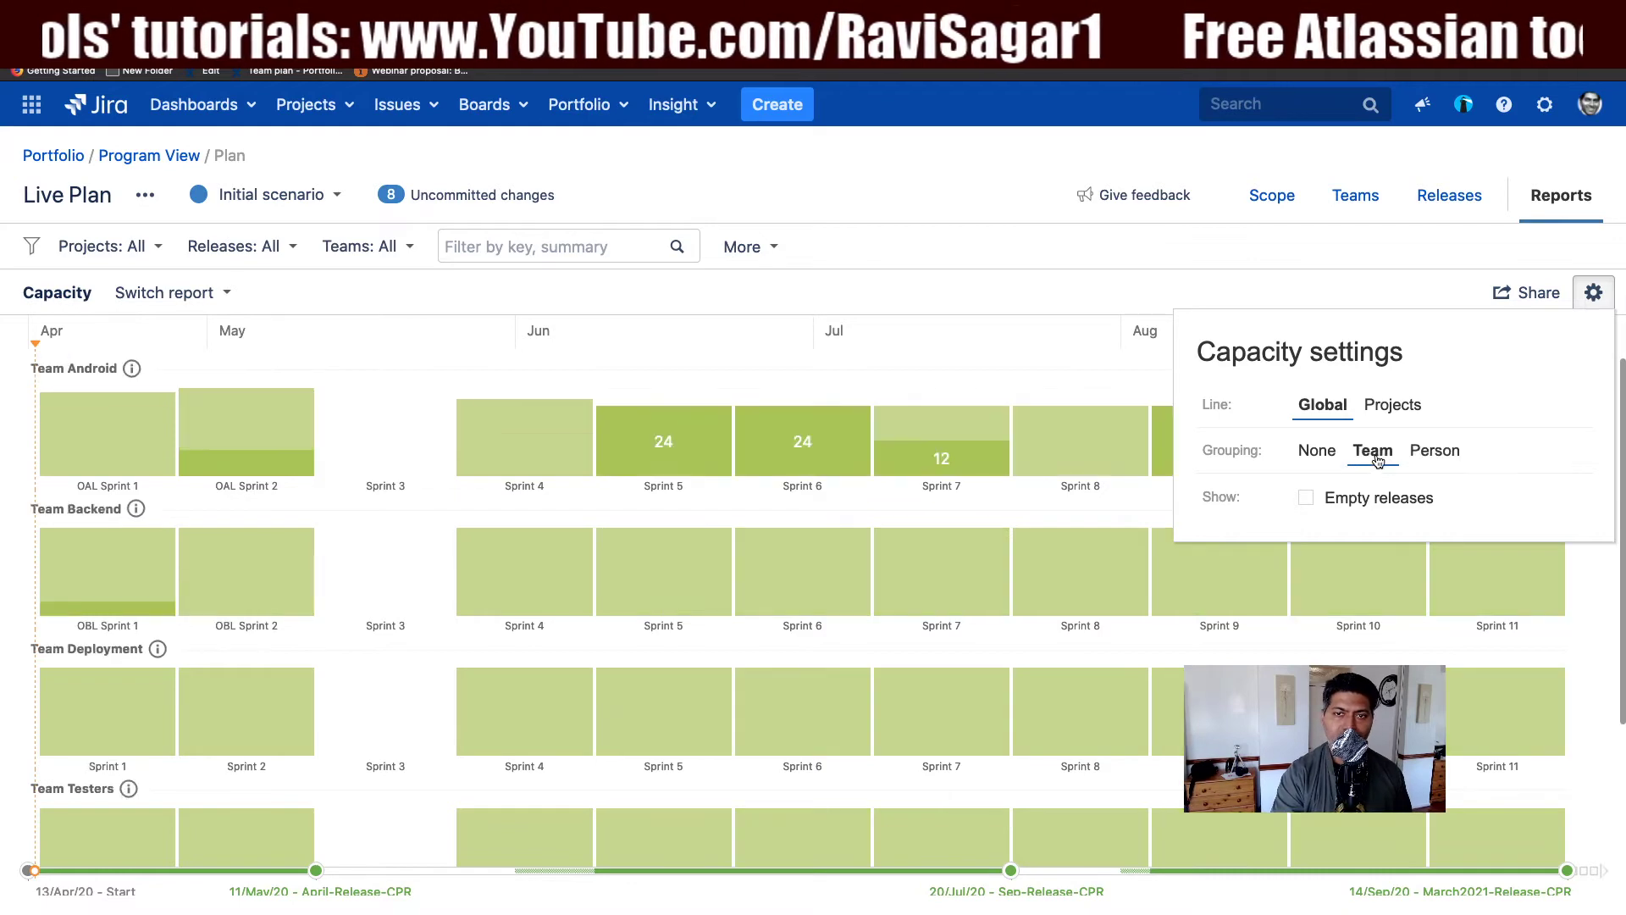
left_click(1313, 453)
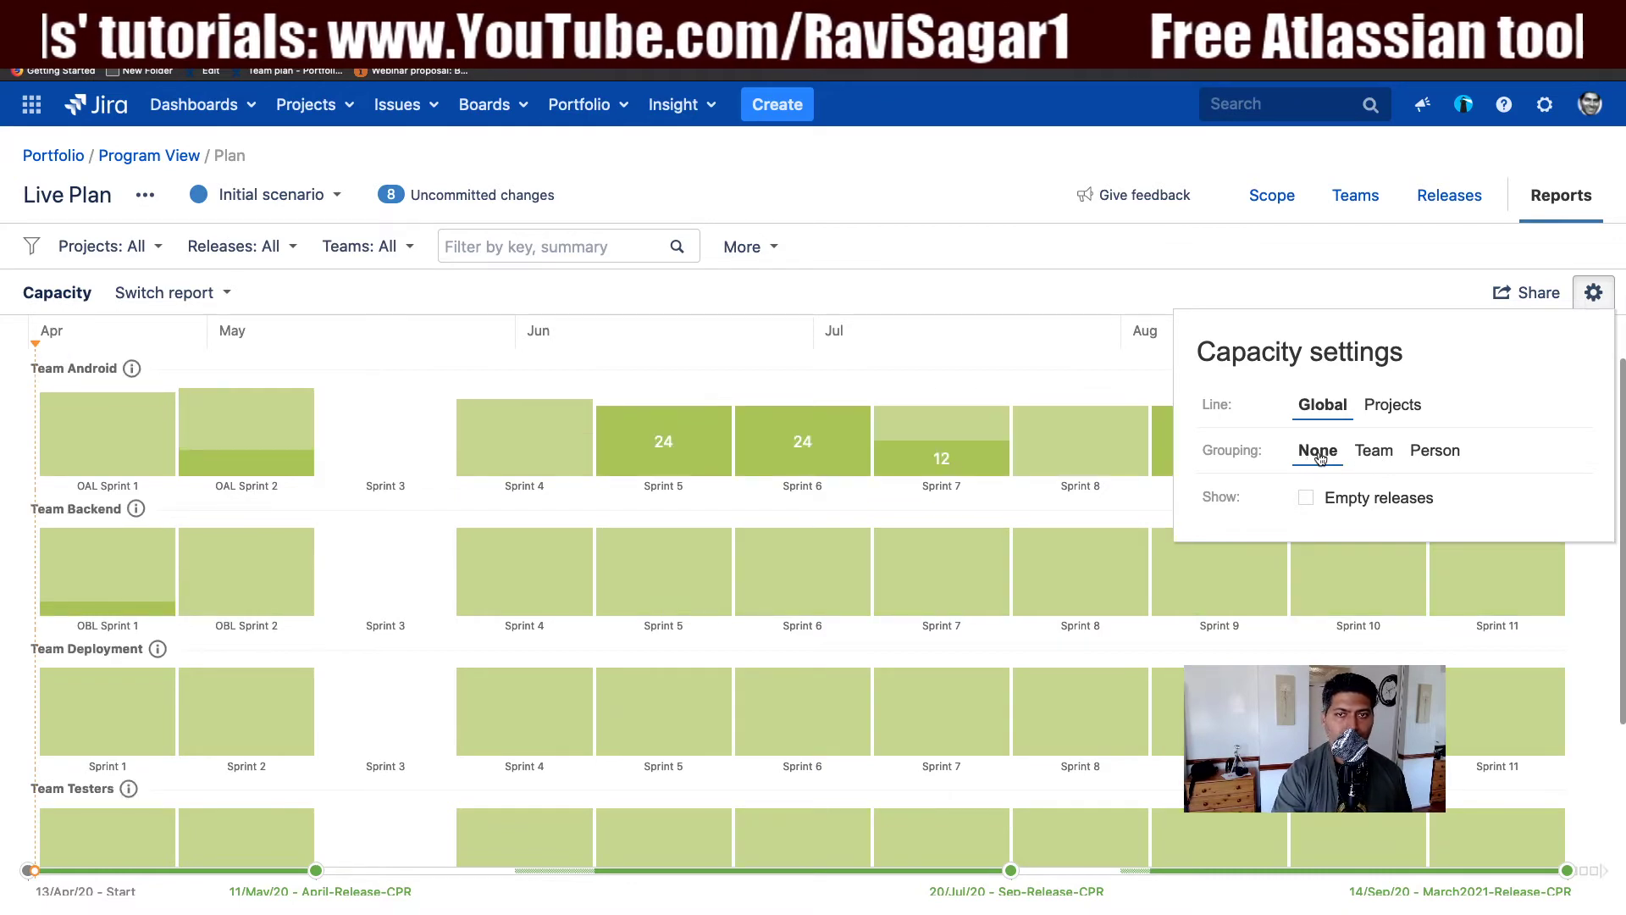
left_click(1394, 413)
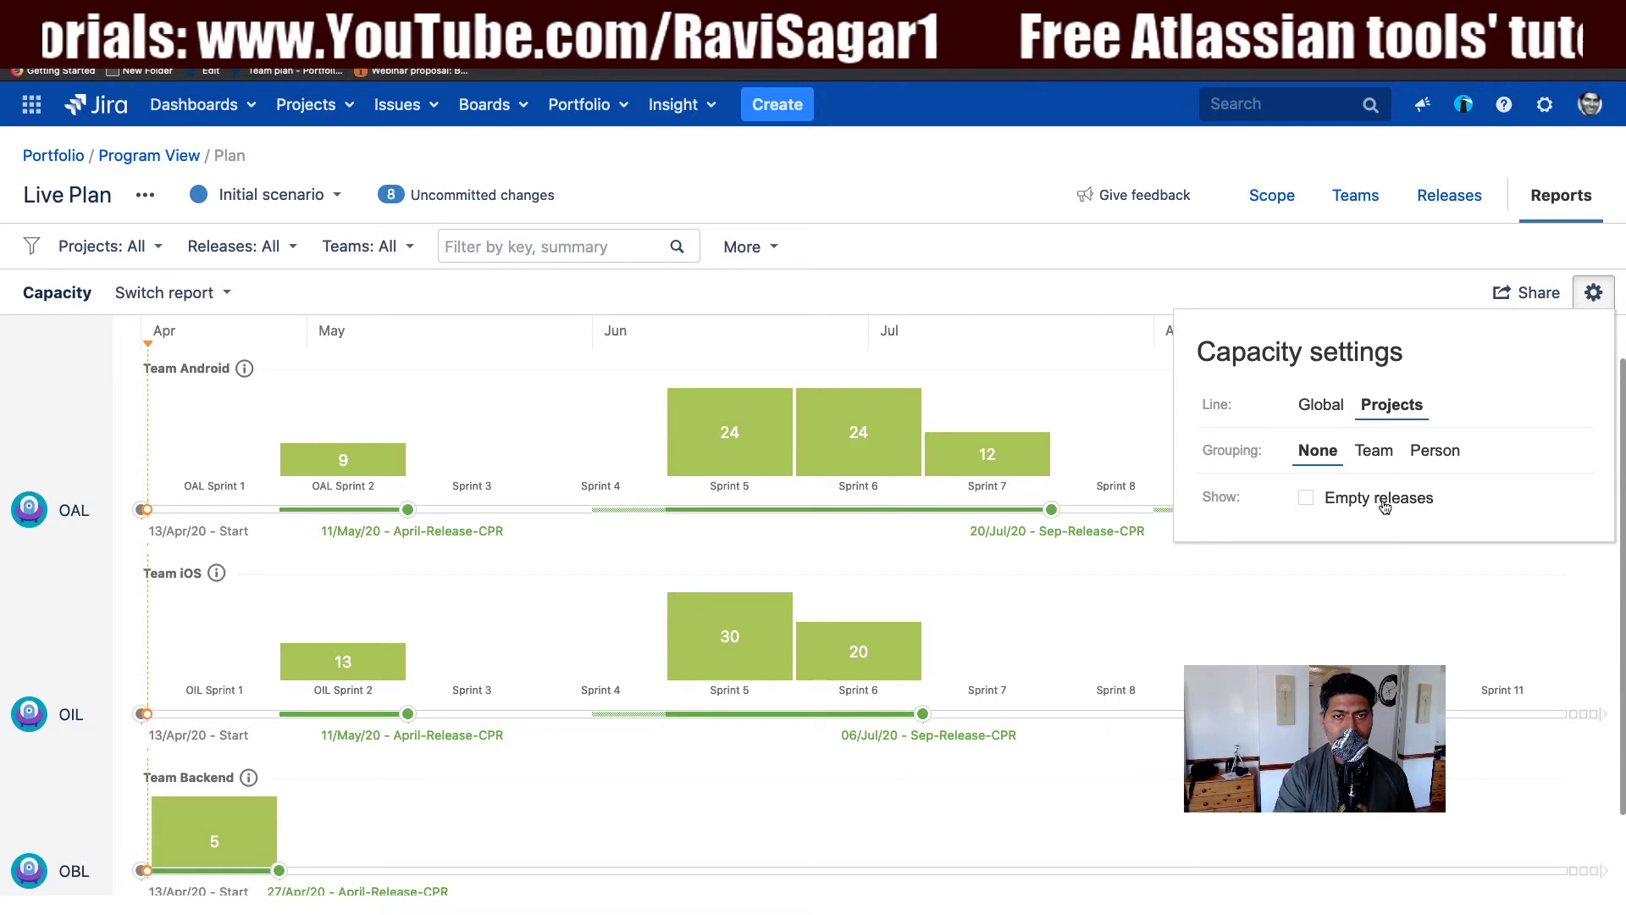
left_click(981, 348)
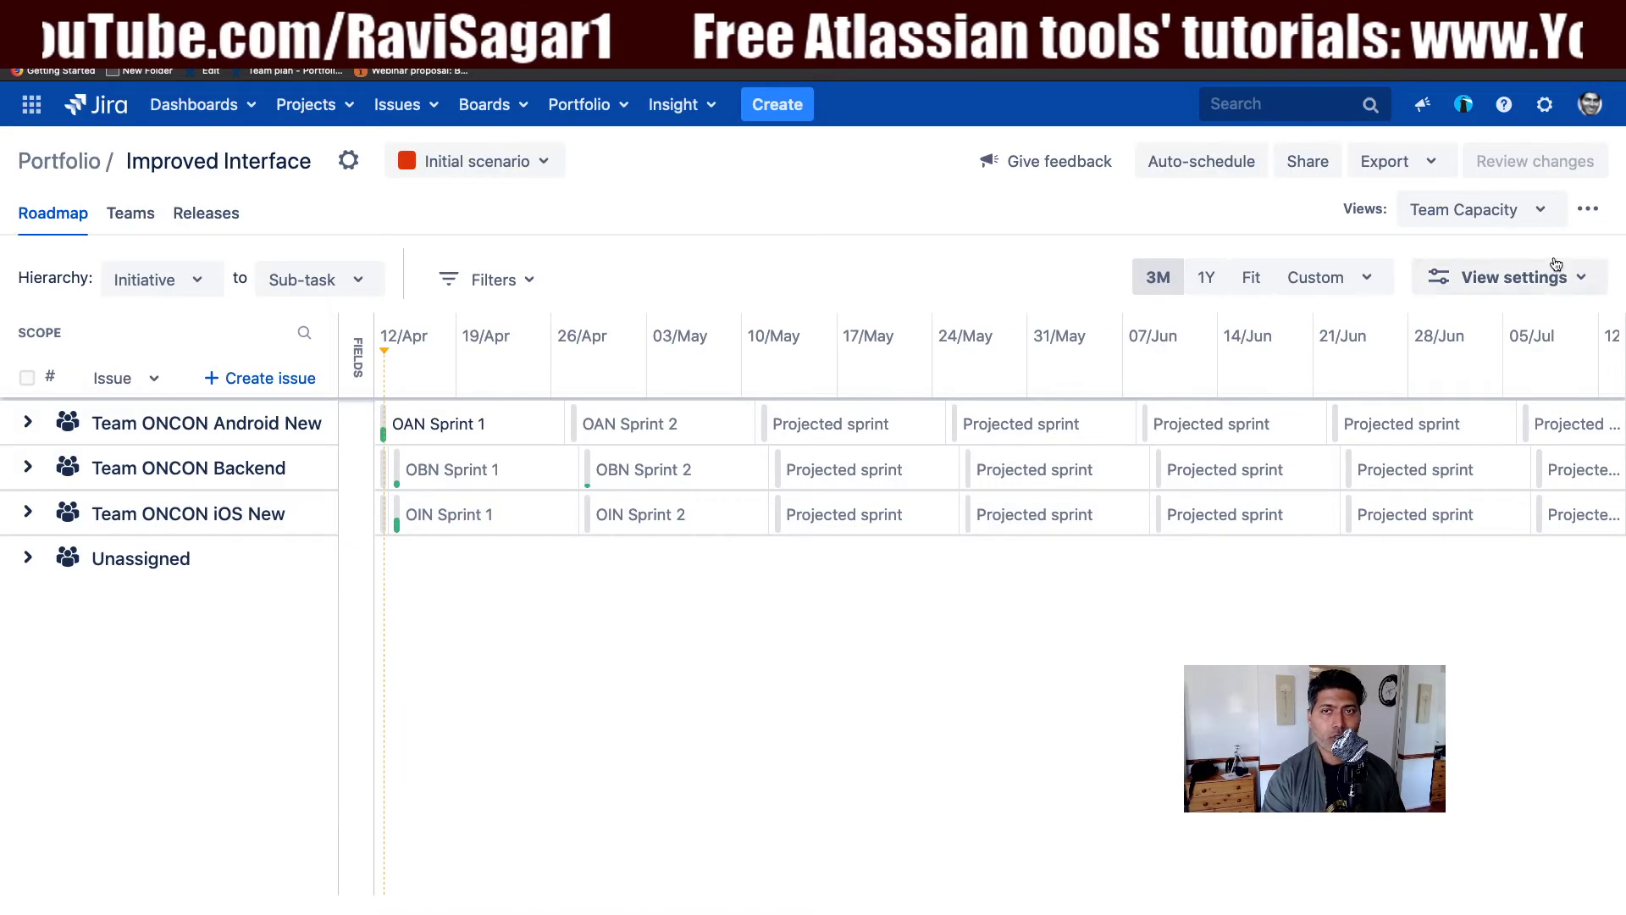
Step: Switch the Improved Interface plan's roadmap to the Basic view and examine the Group by options in its view settings
left_click(1529, 215)
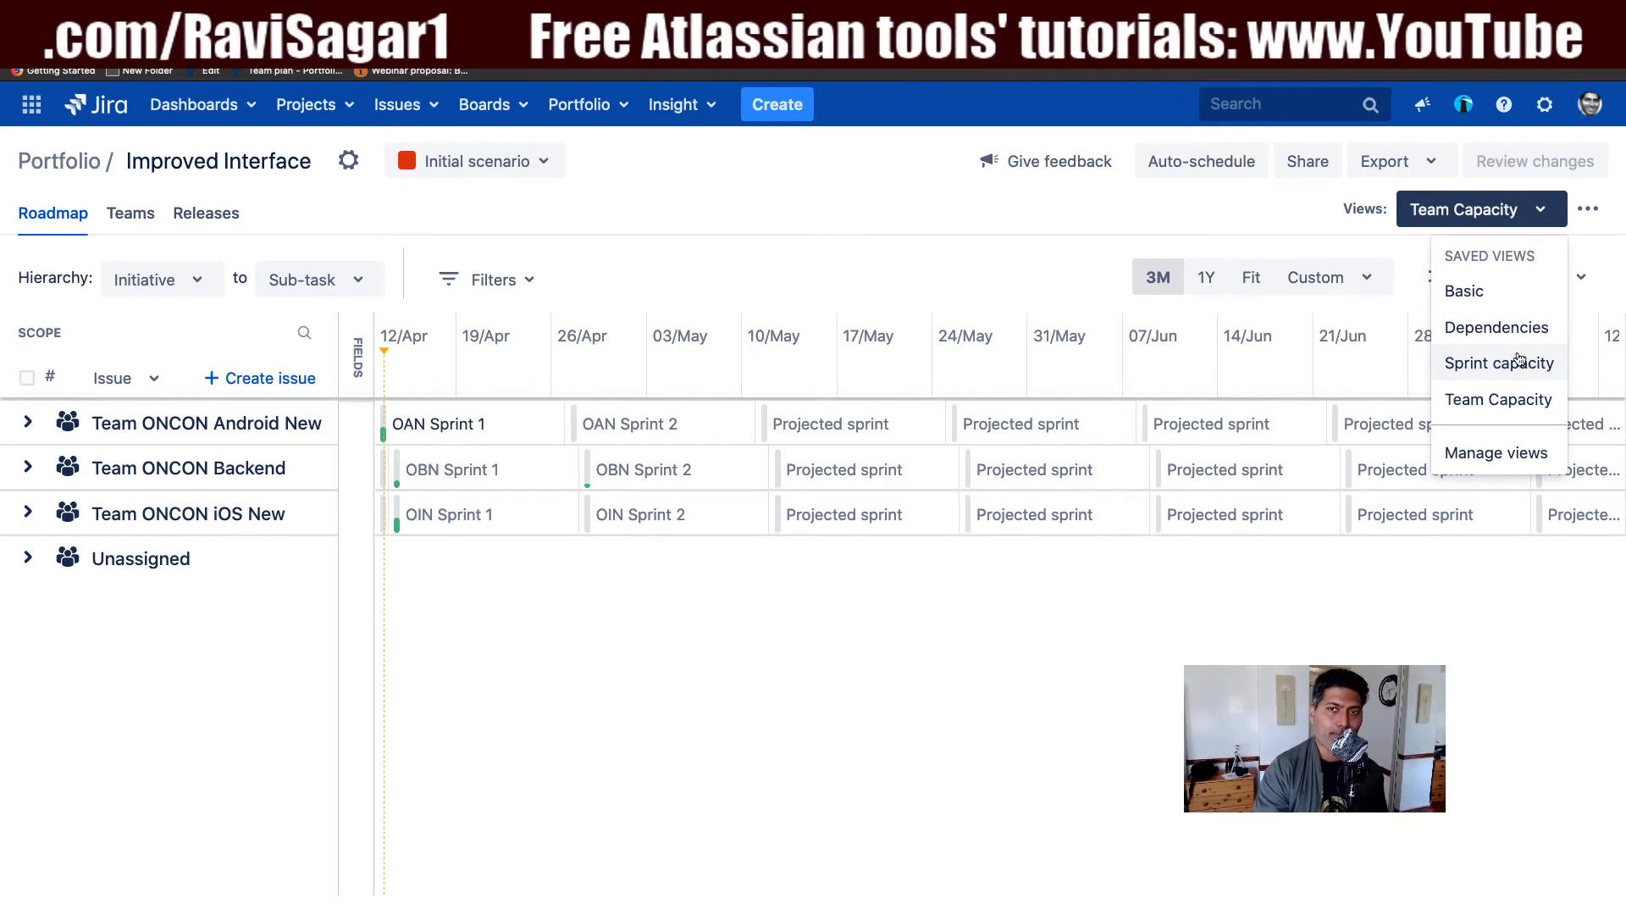
left_click(1493, 296)
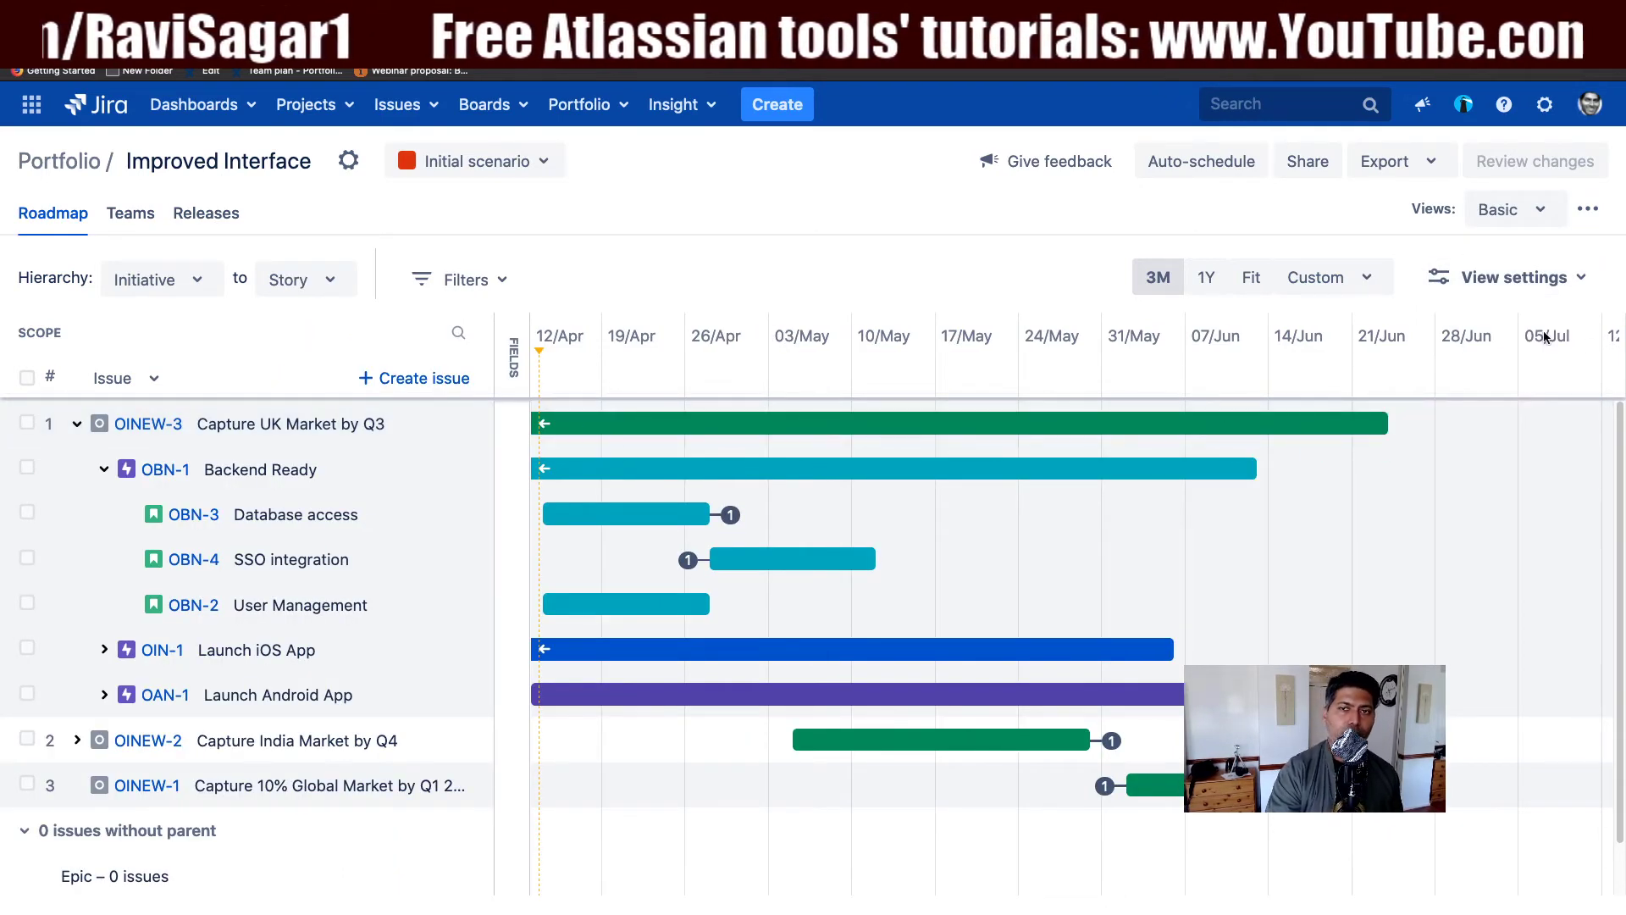
left_click(1529, 291)
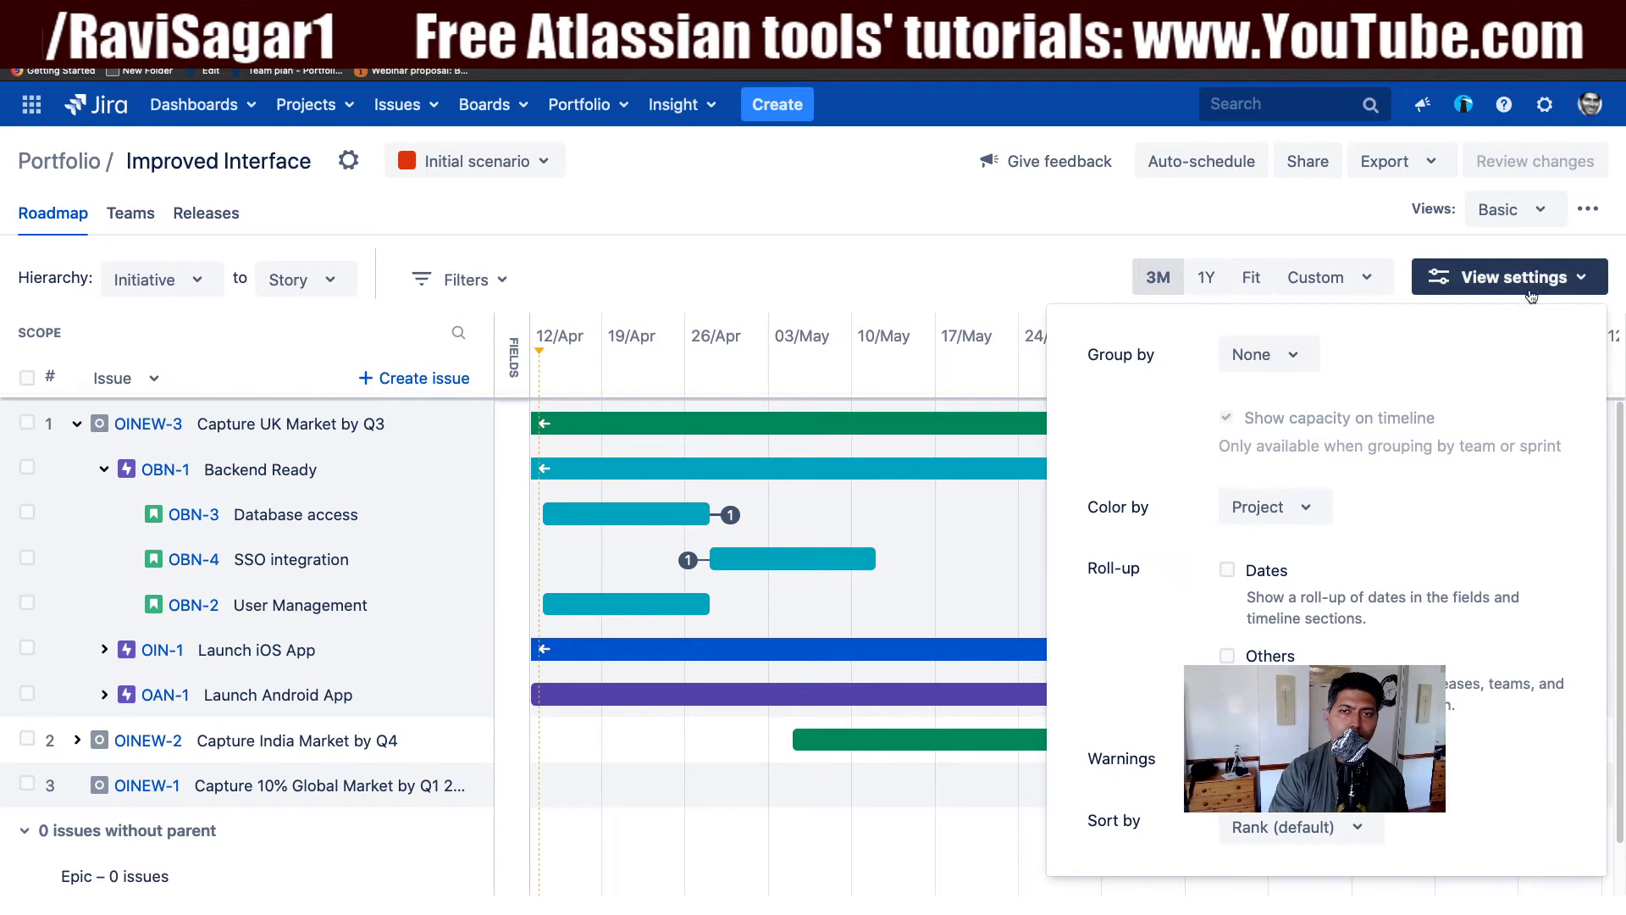
left_click(1288, 358)
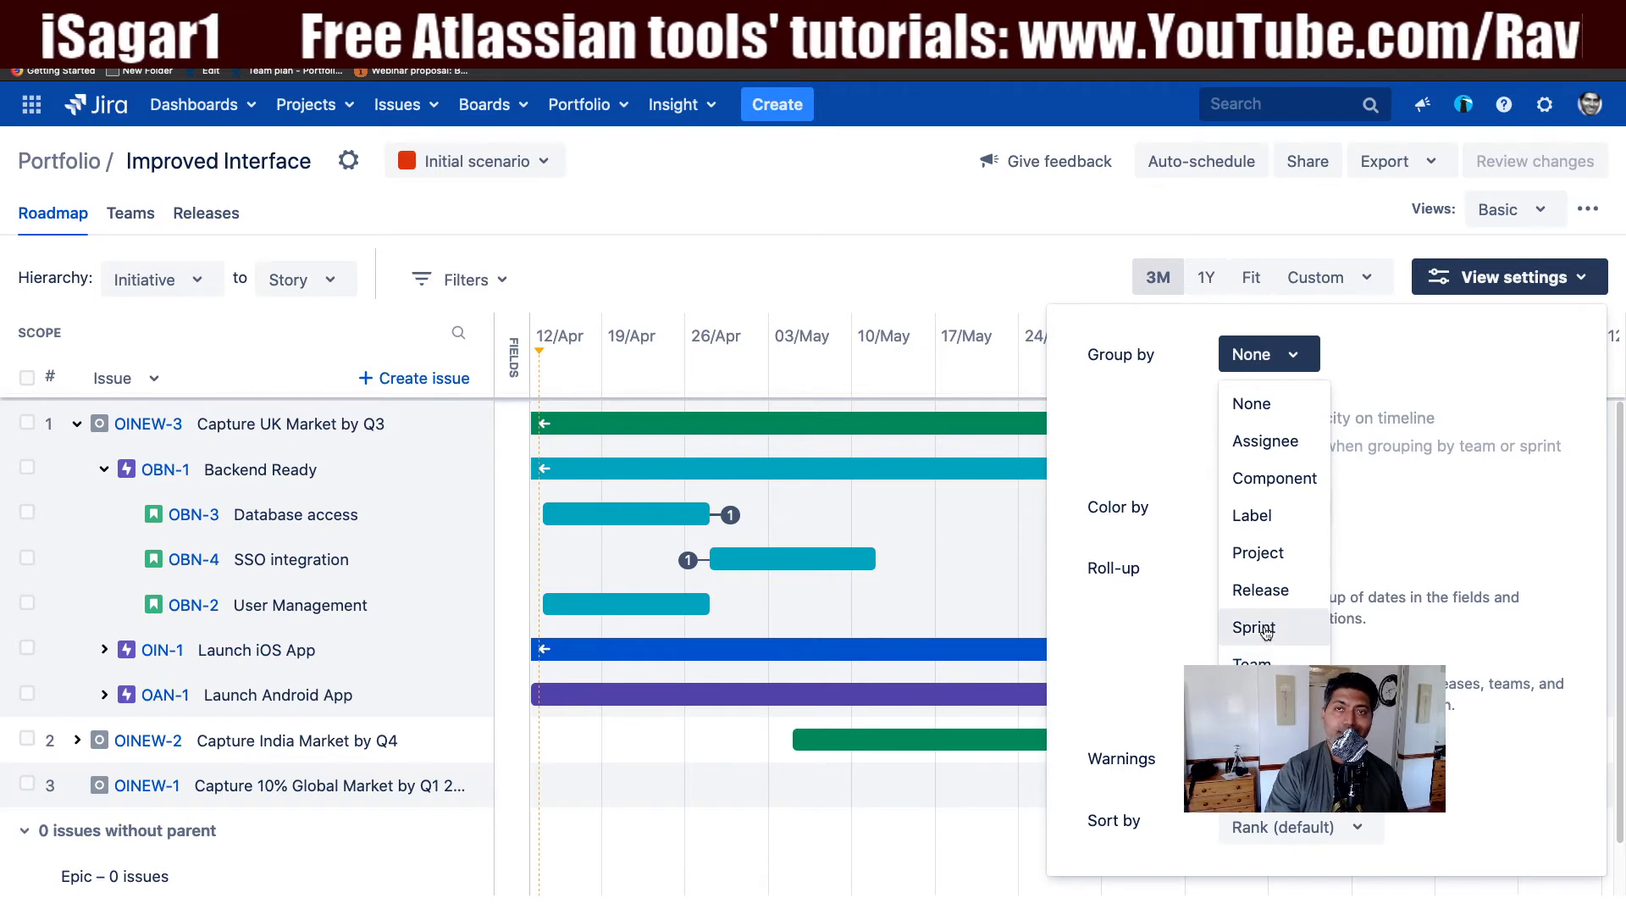
left_click(1432, 537)
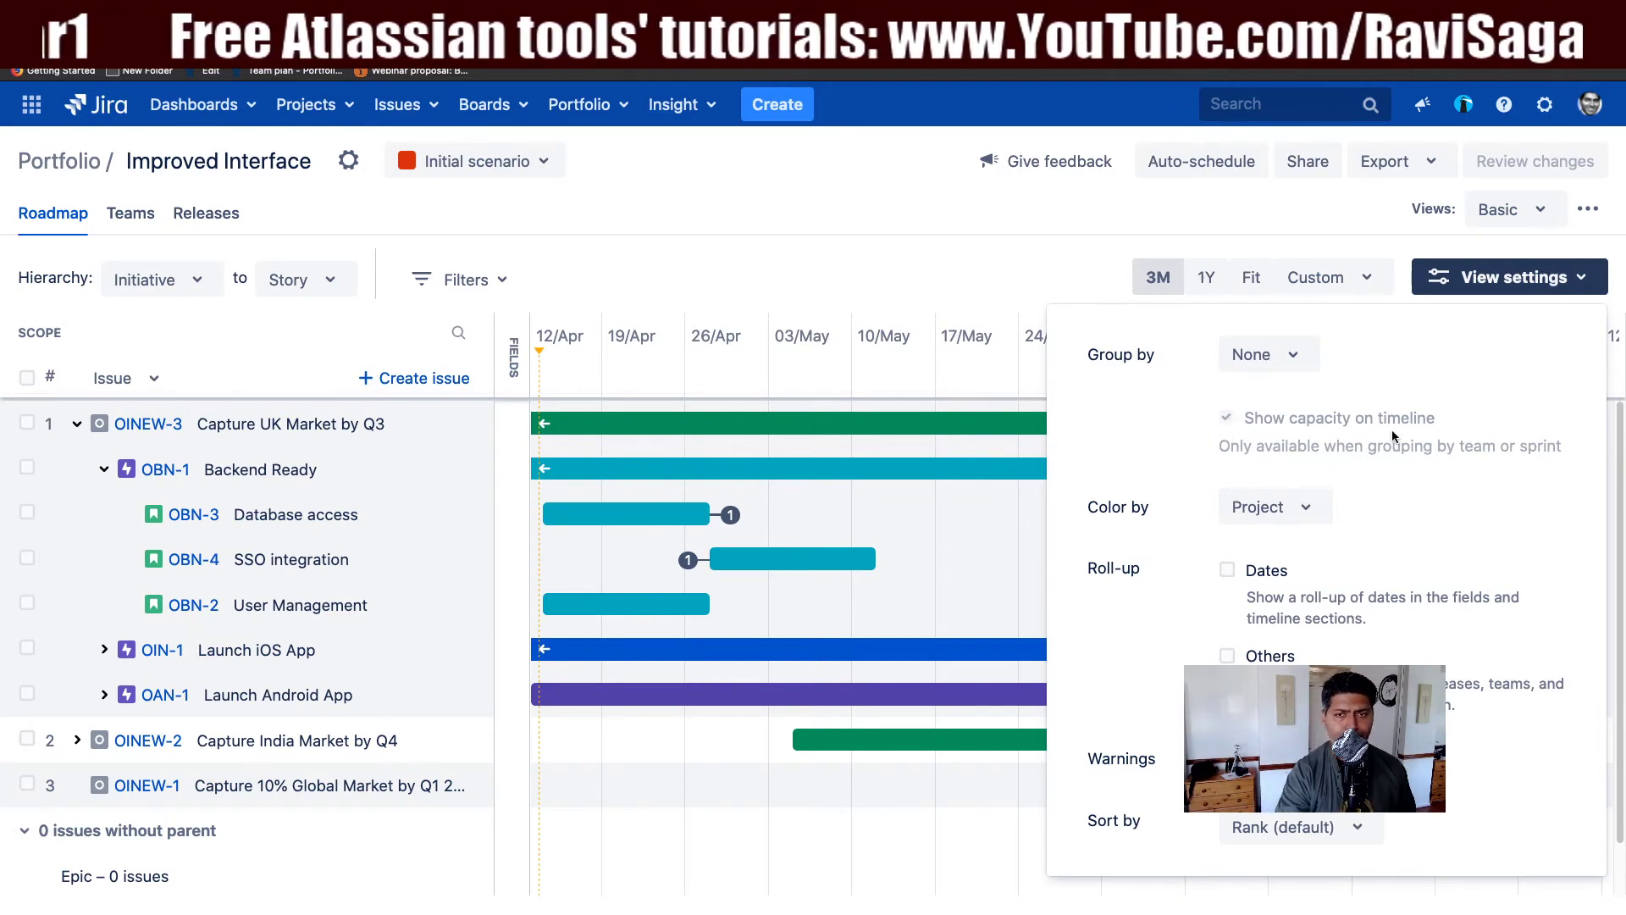
left_click(1575, 288)
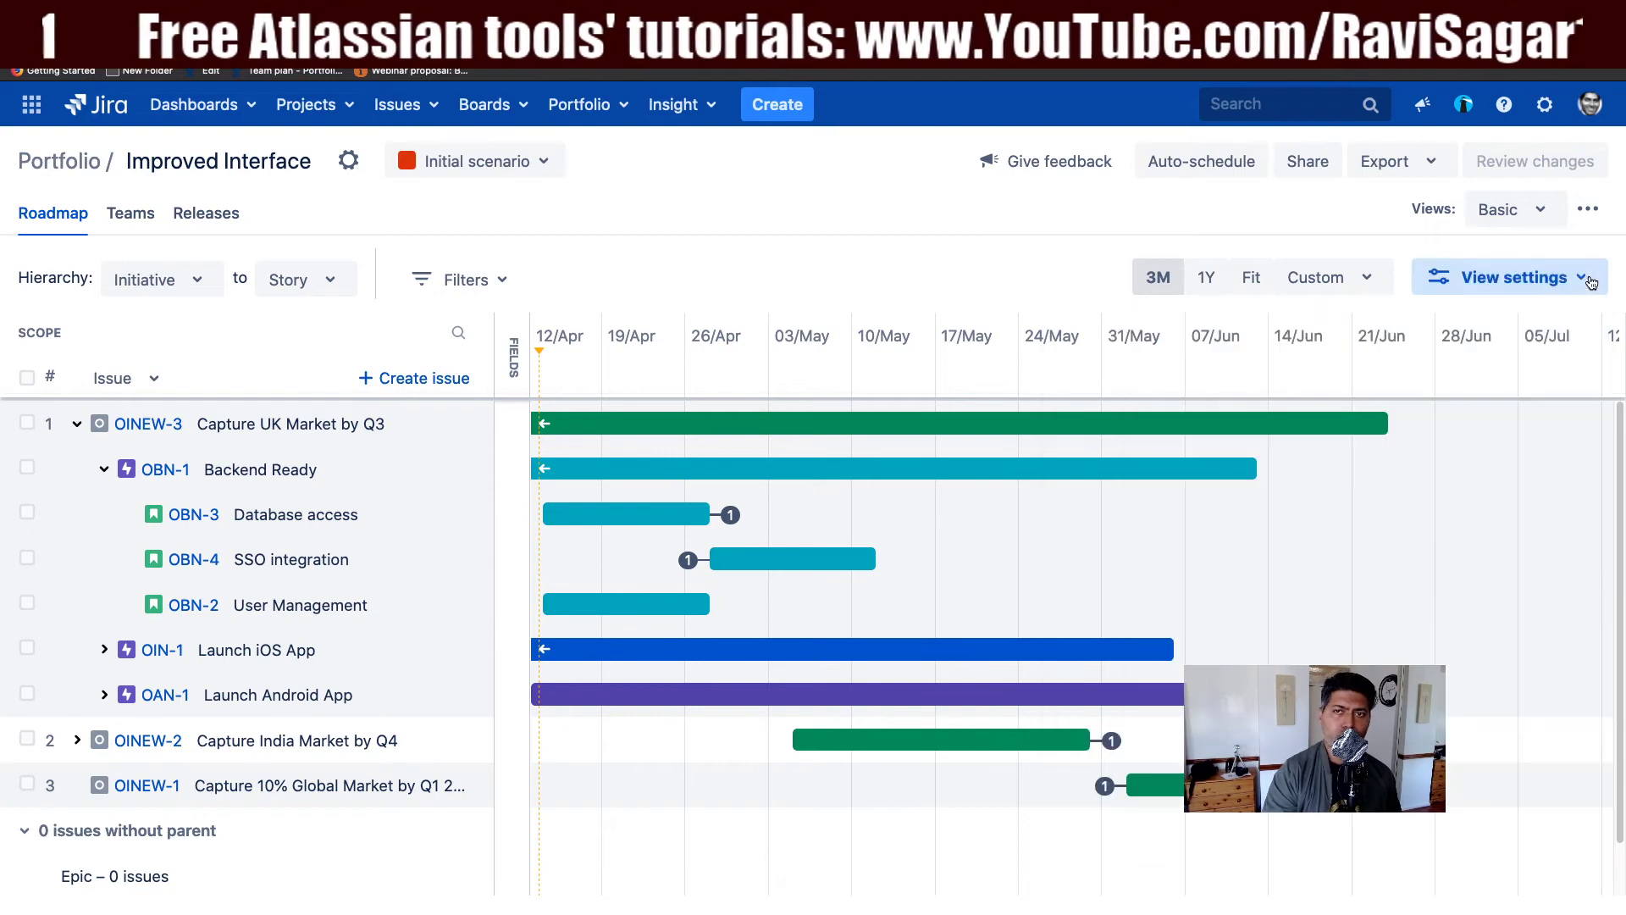
left_click(1576, 281)
left_click(1515, 277)
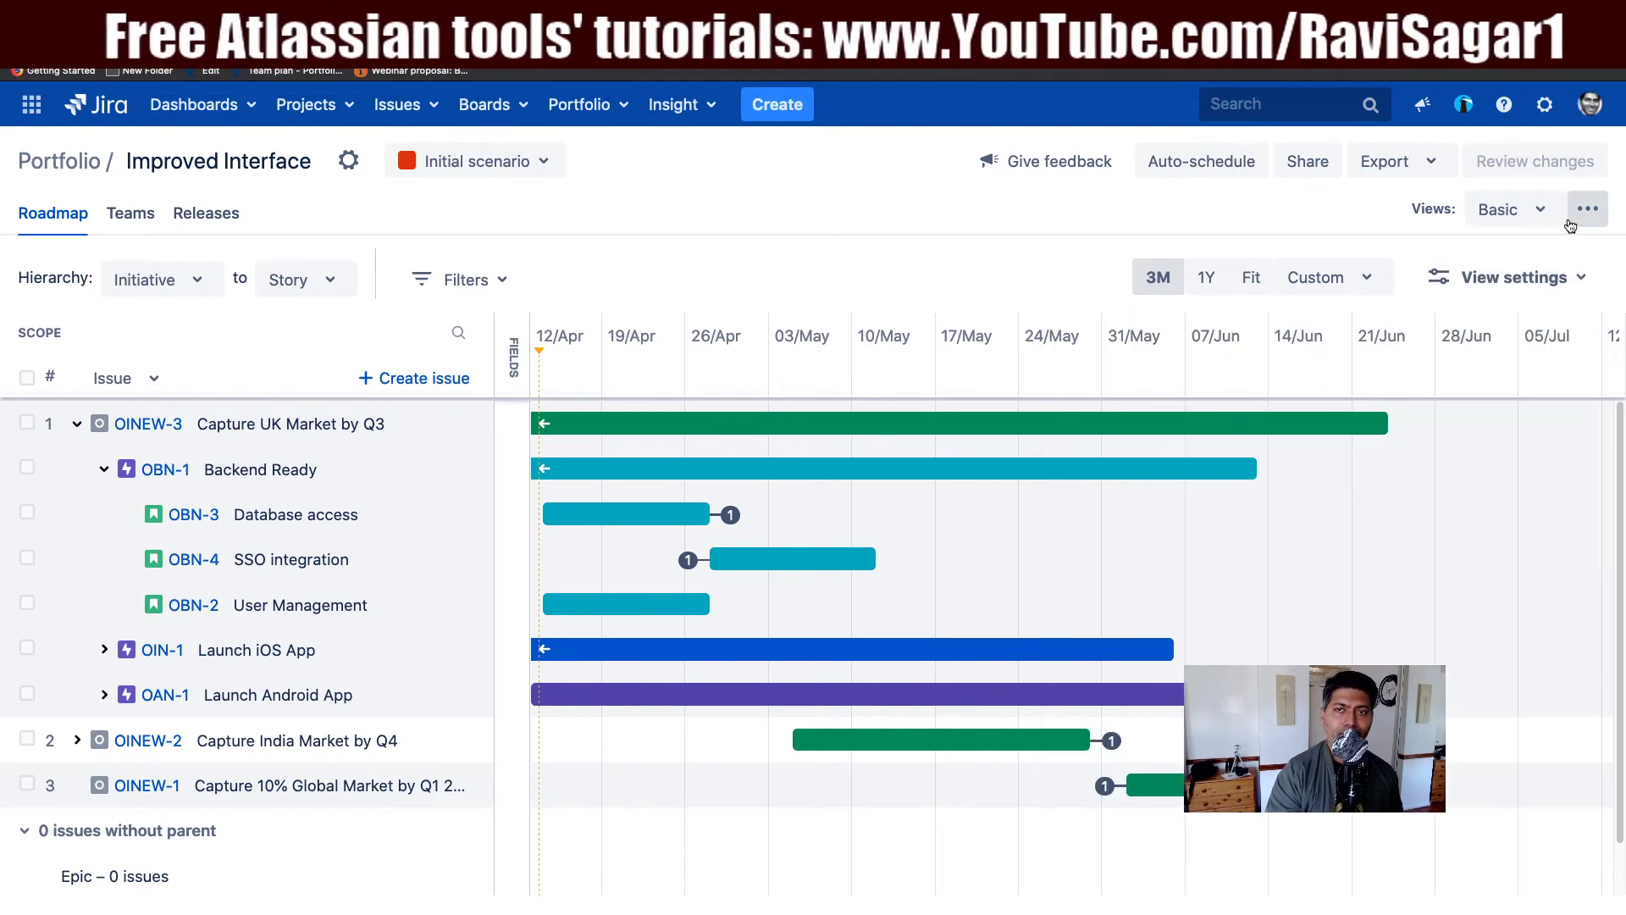
Step: Switch to the Sprint capacity view, and expand OAN Sprint 1 and OBN Sprint 1 to inspect their issues before collapsing both
left_click(1516, 209)
left_click(1487, 362)
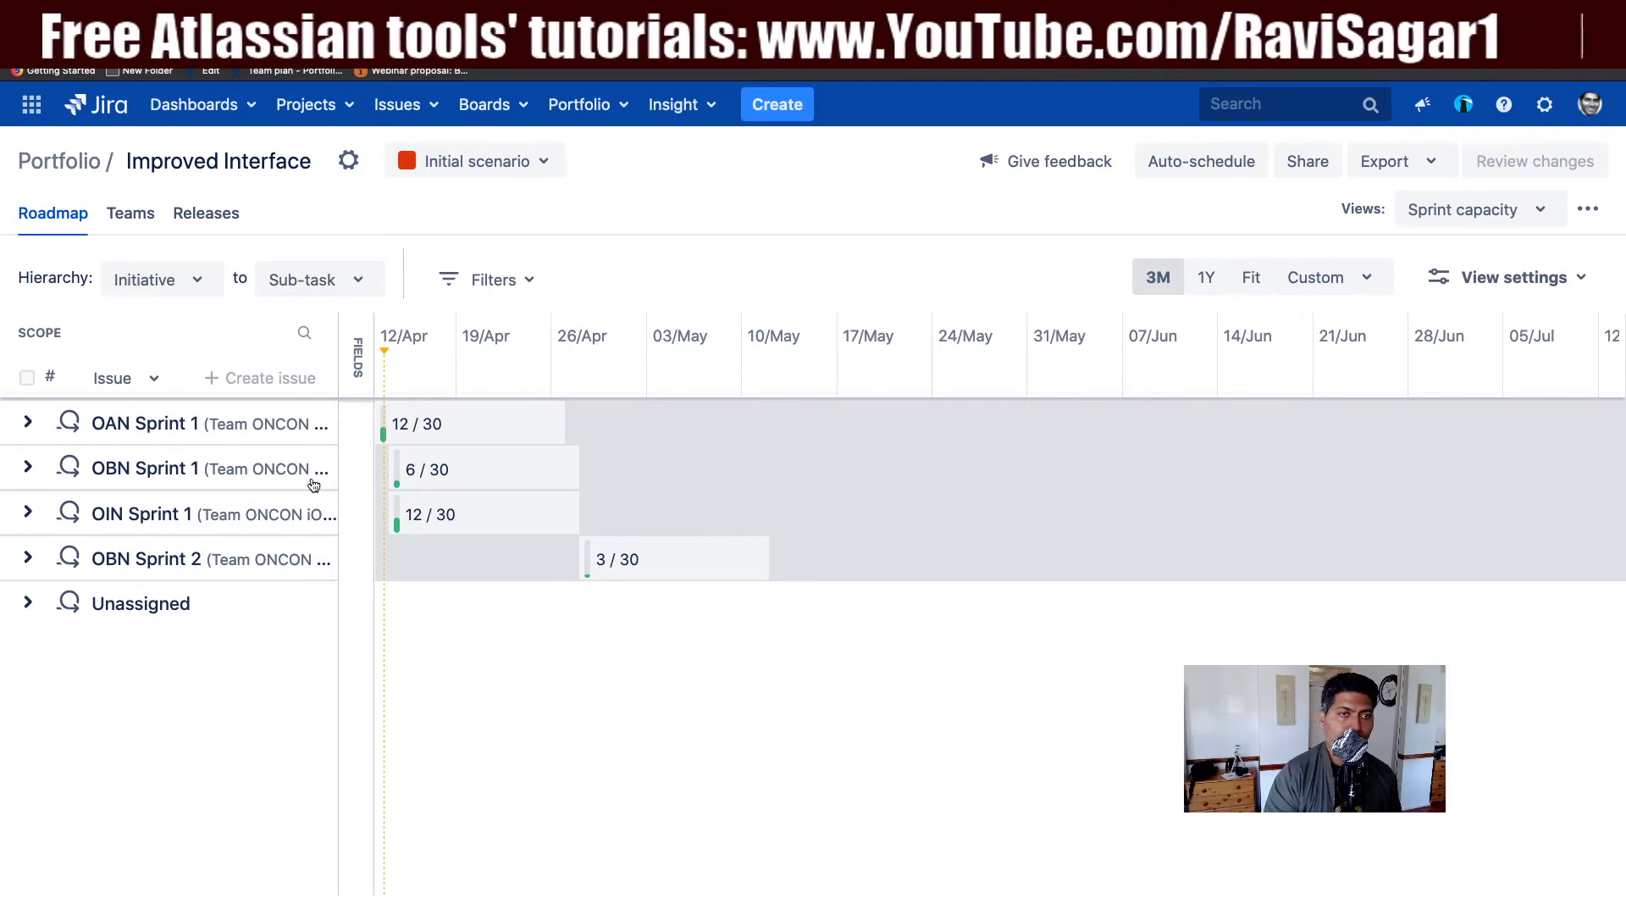
left_click(25, 422)
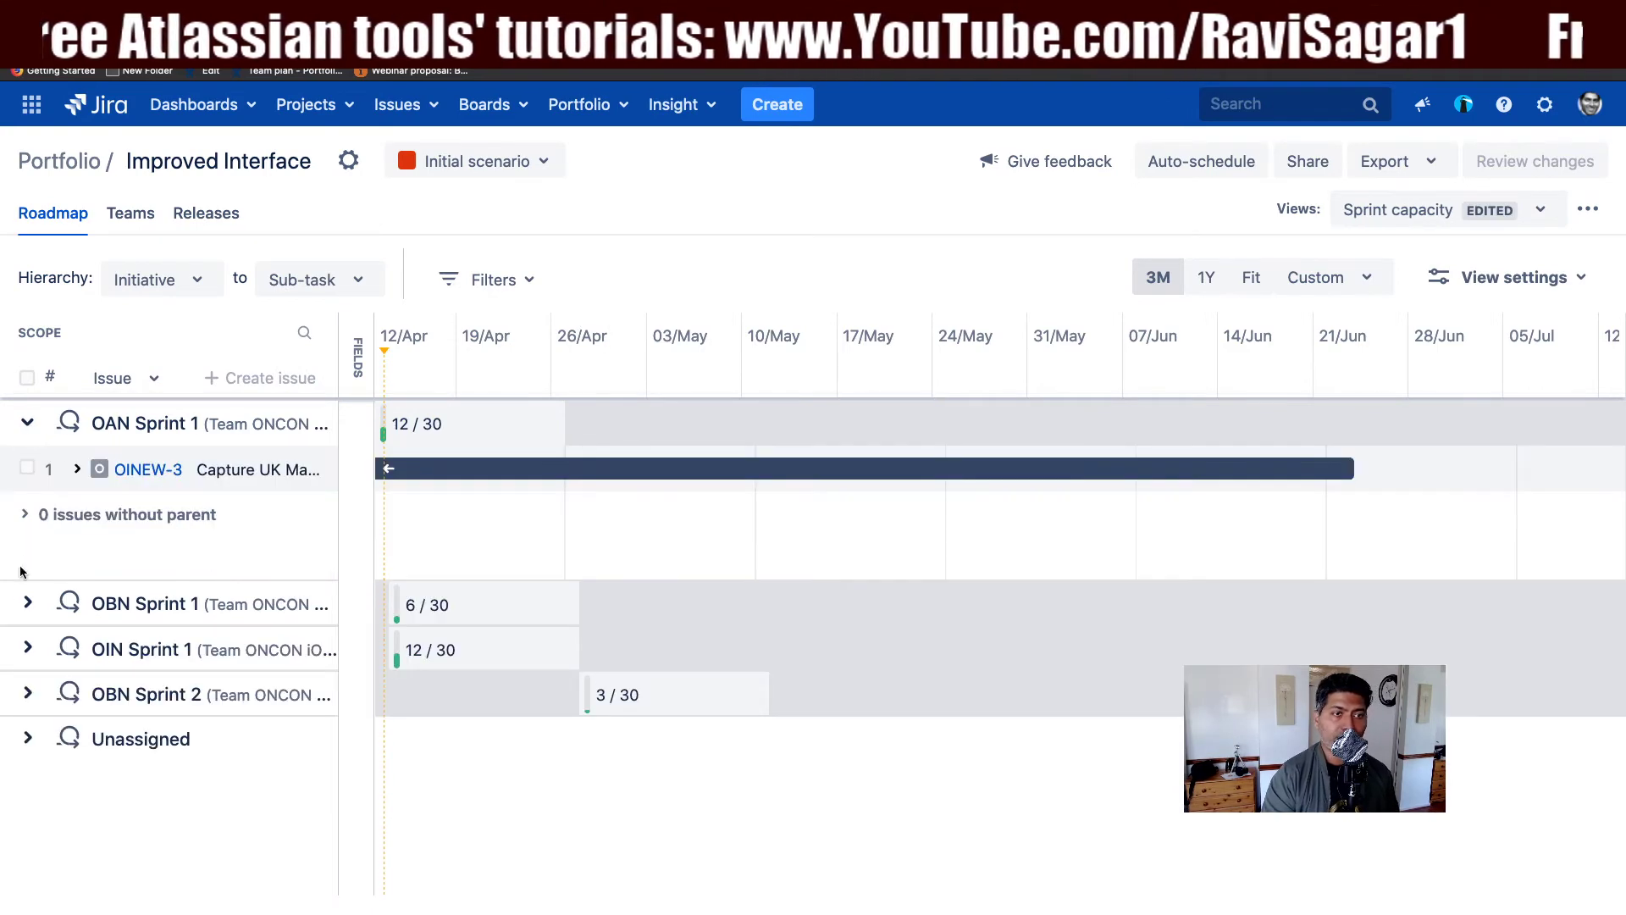
left_click(27, 602)
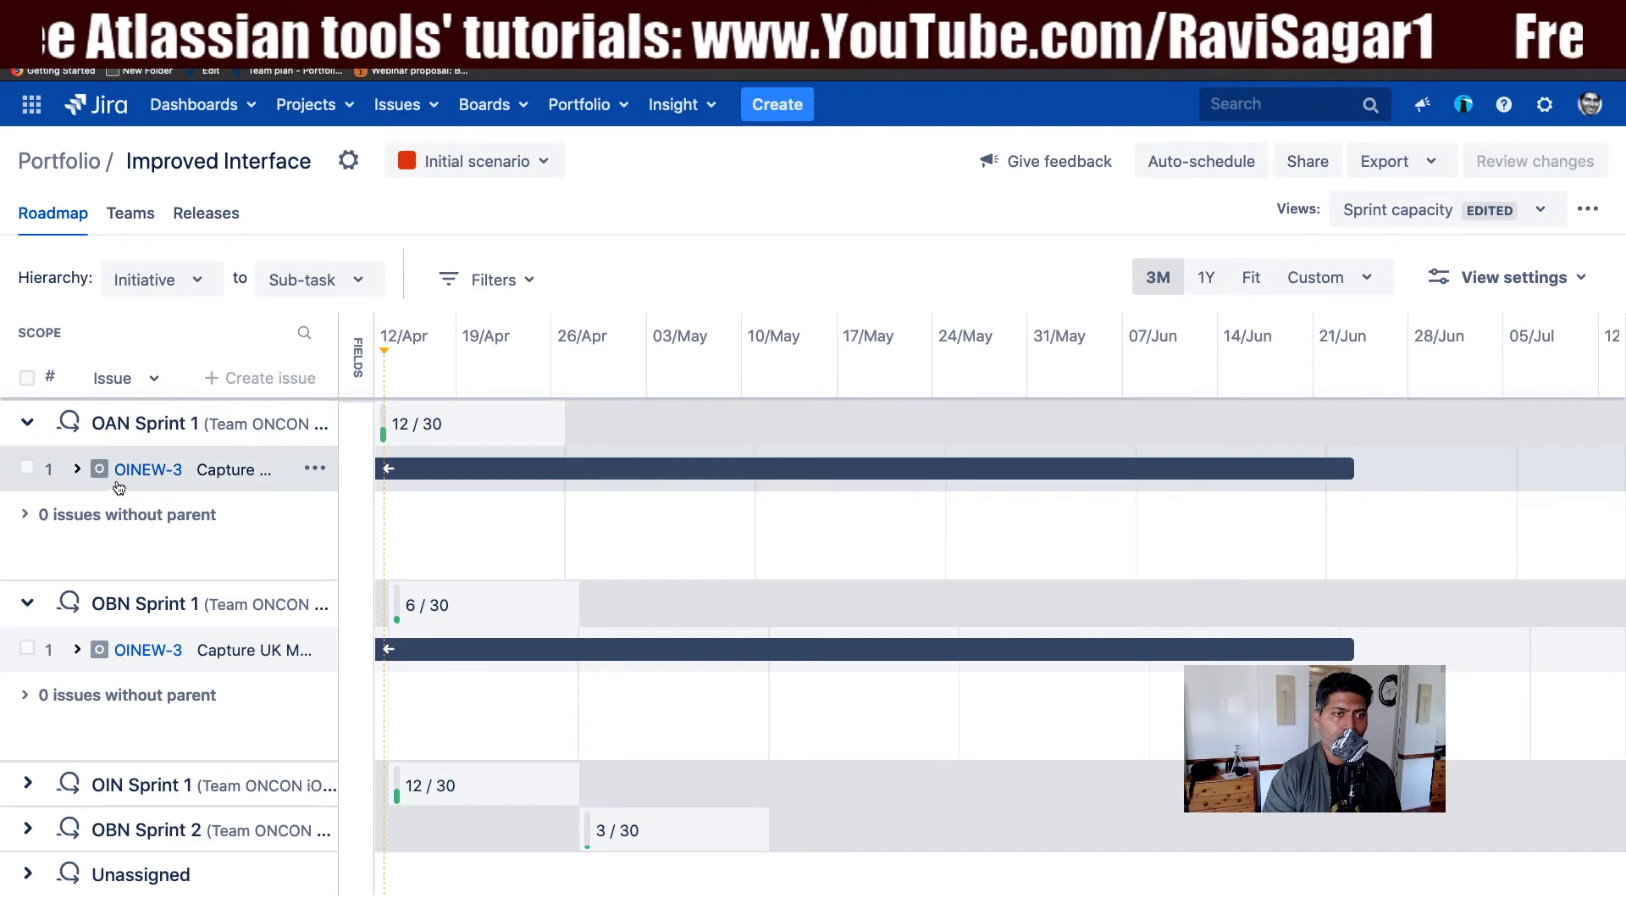
left_click(77, 470)
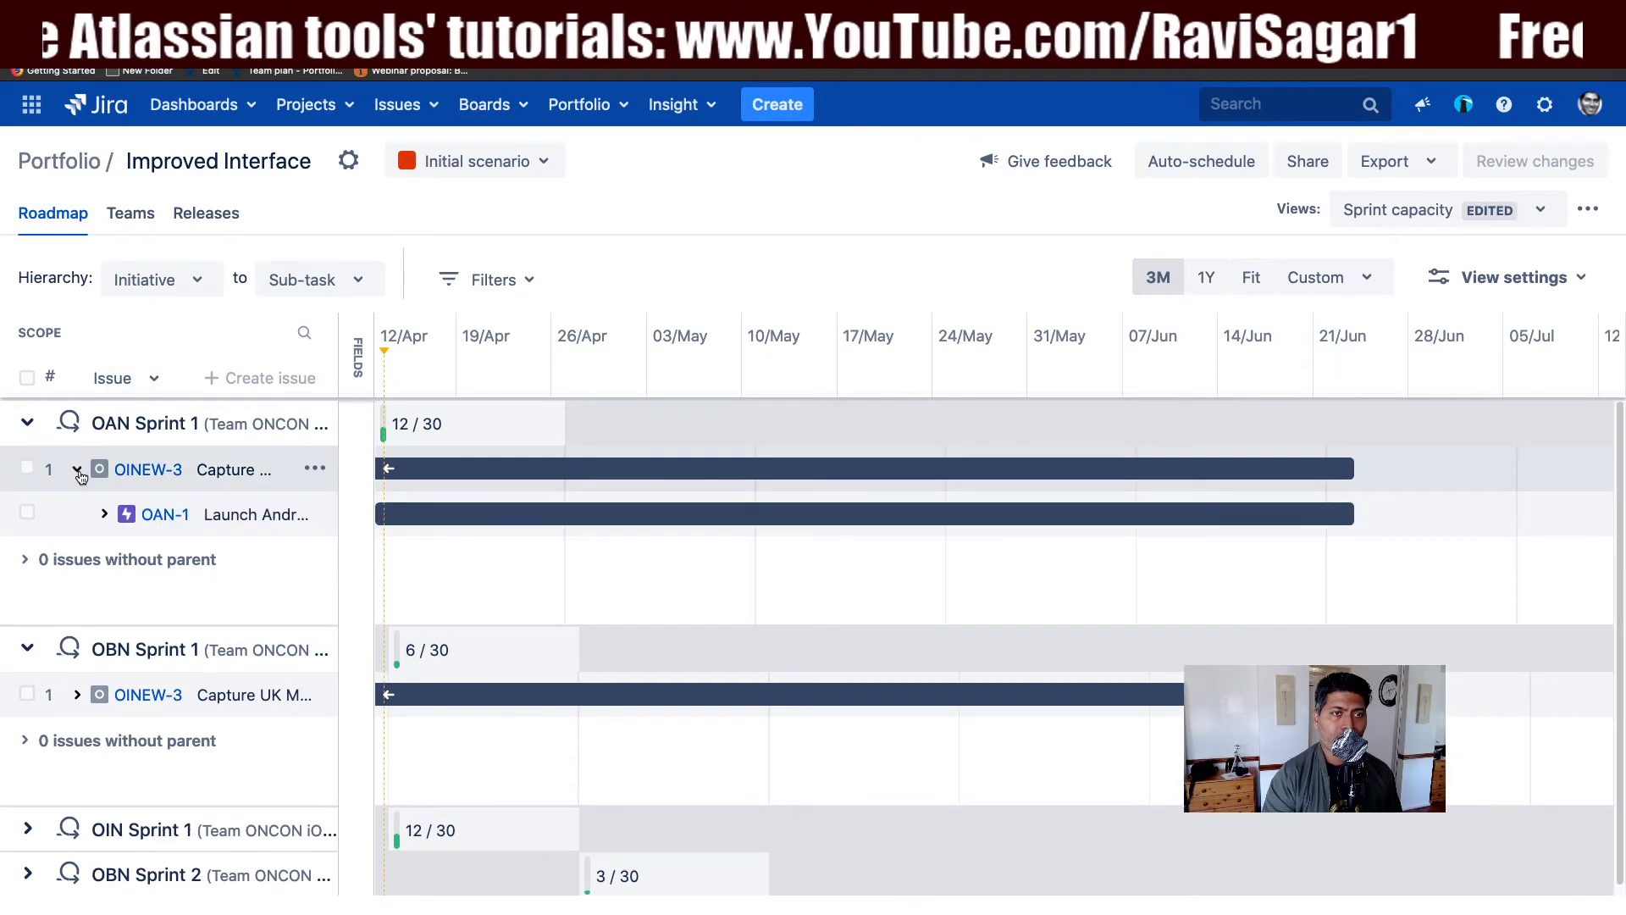
left_click(102, 515)
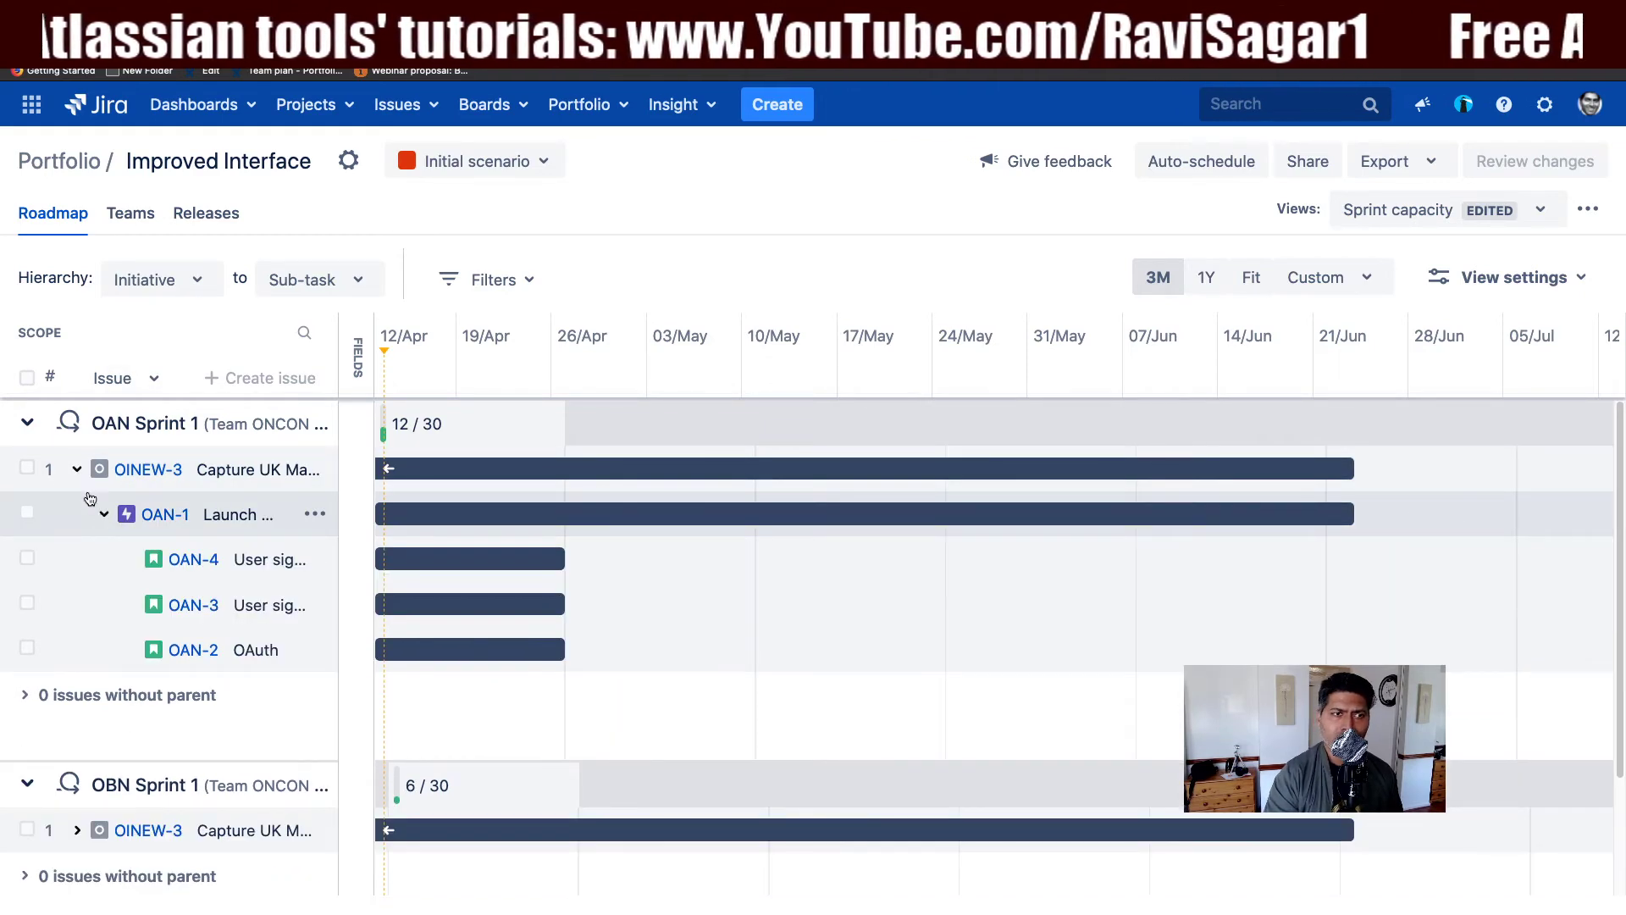
left_click(27, 422)
left_click(27, 468)
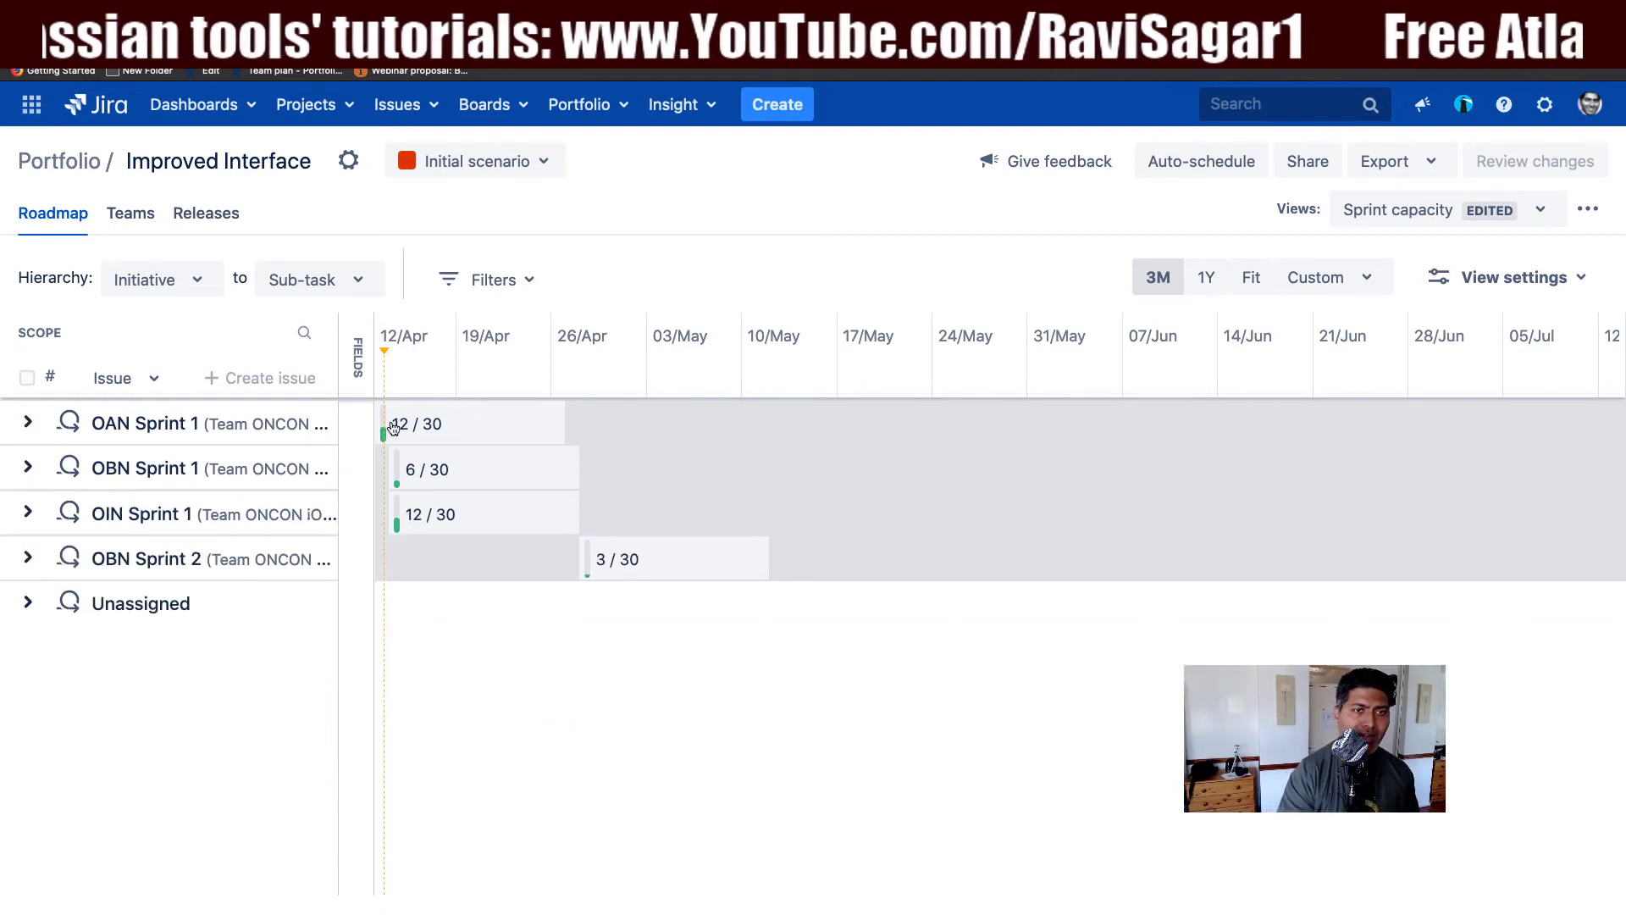
Step: Examine OAN Sprint 1's velocity insights, including the breakdown of points allocated and done, and close them
mouse_move(382, 432)
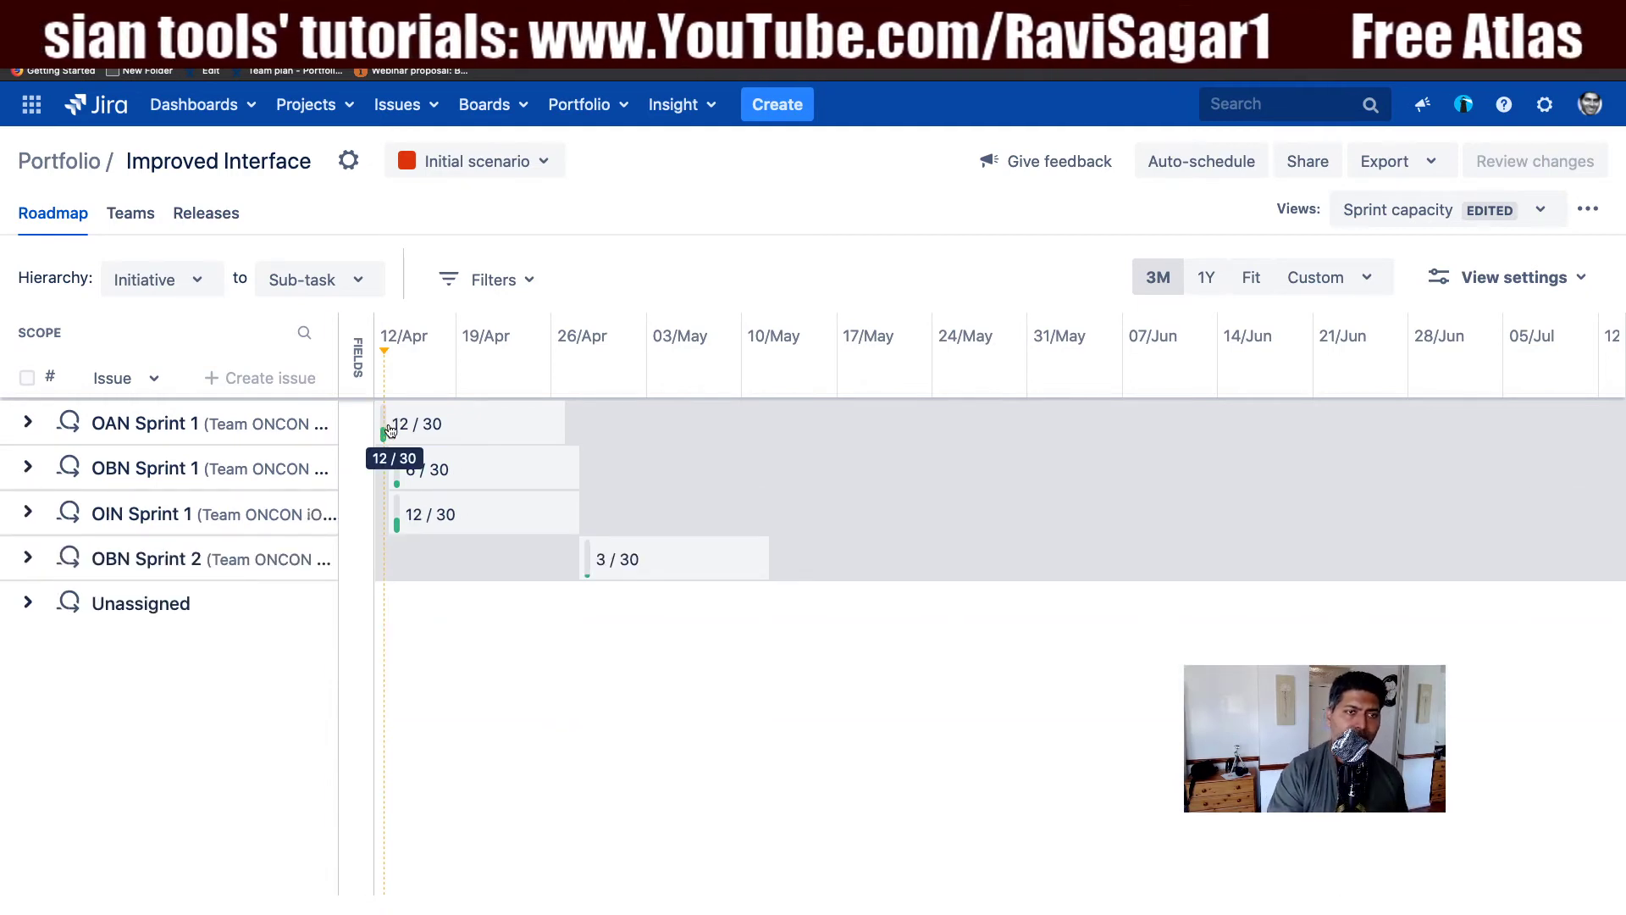
left_click(389, 430)
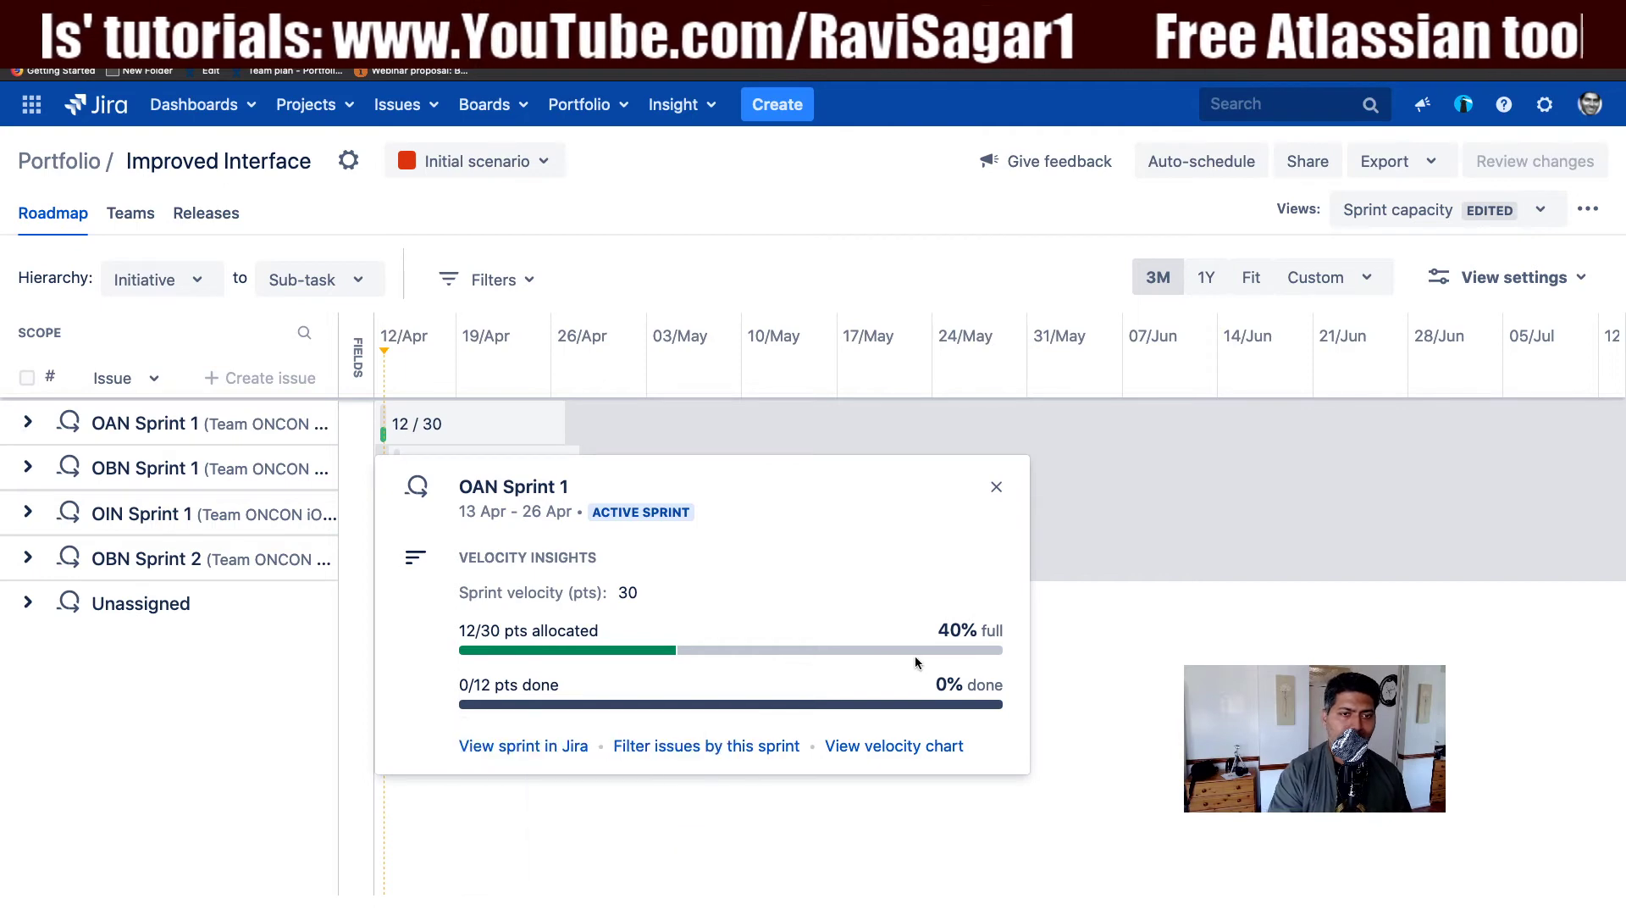
mouse_move(918, 708)
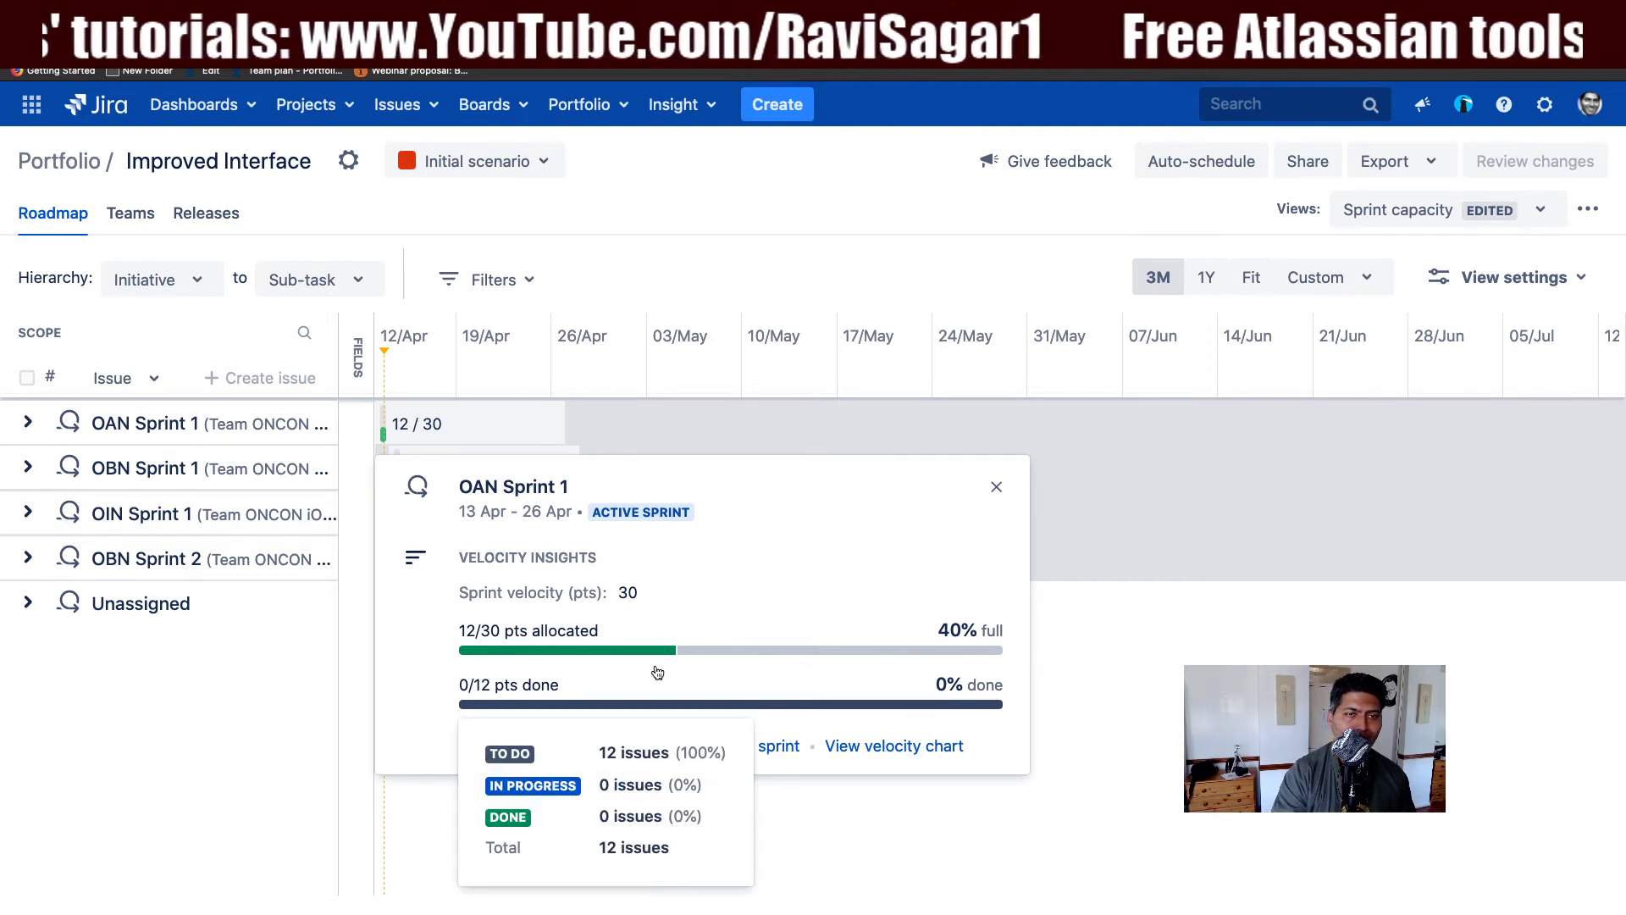
mouse_move(552, 655)
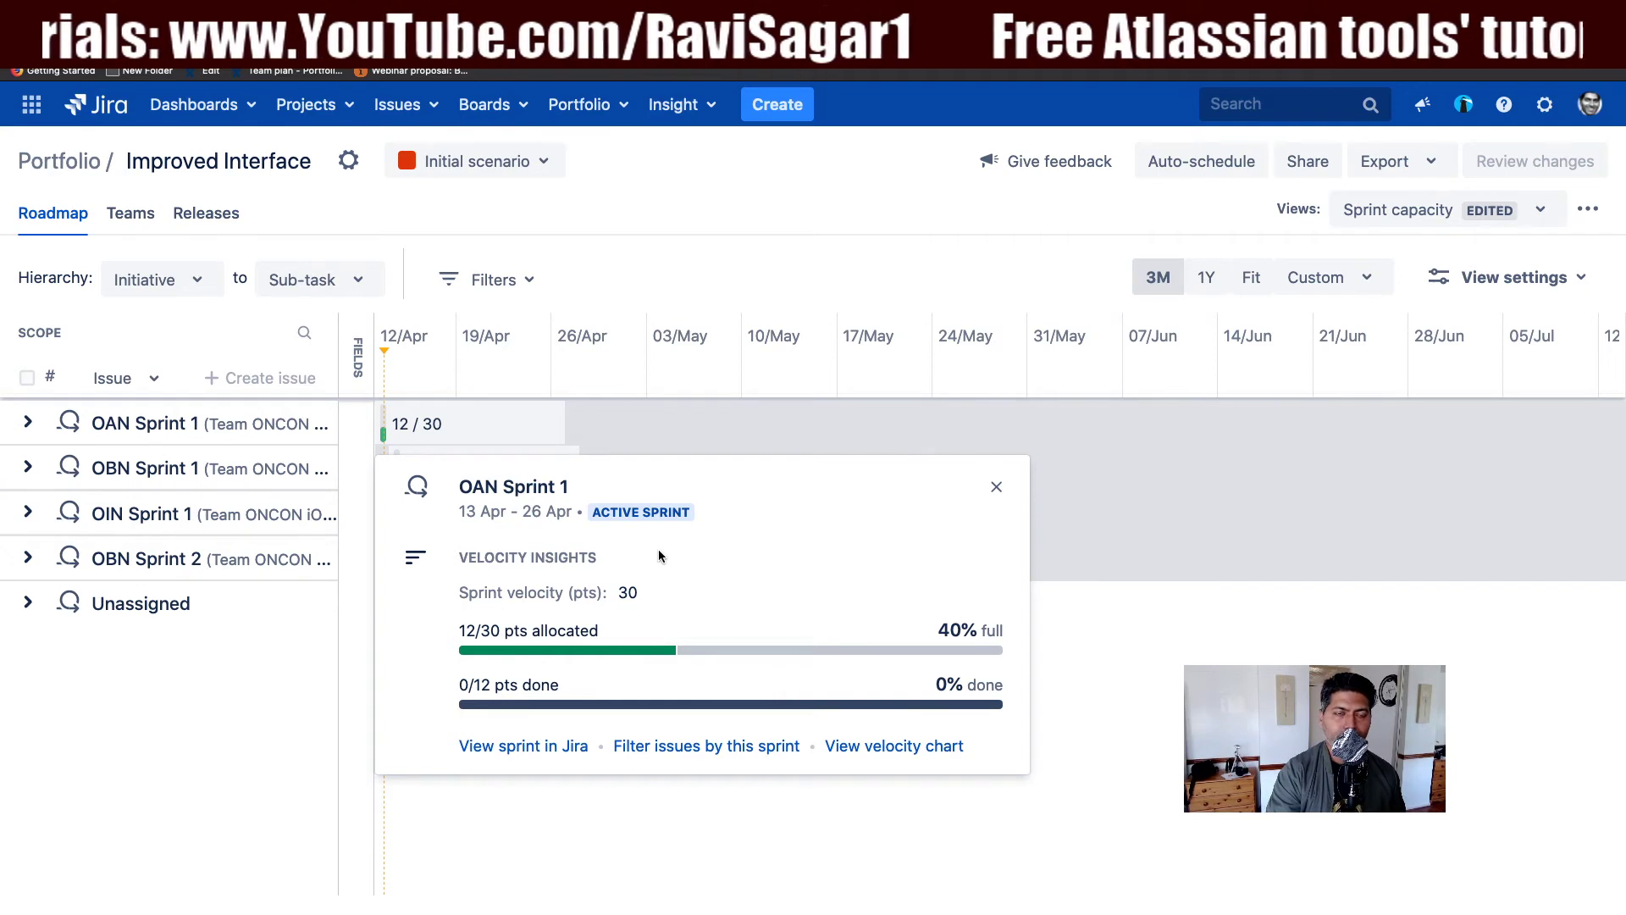
left_click(750, 248)
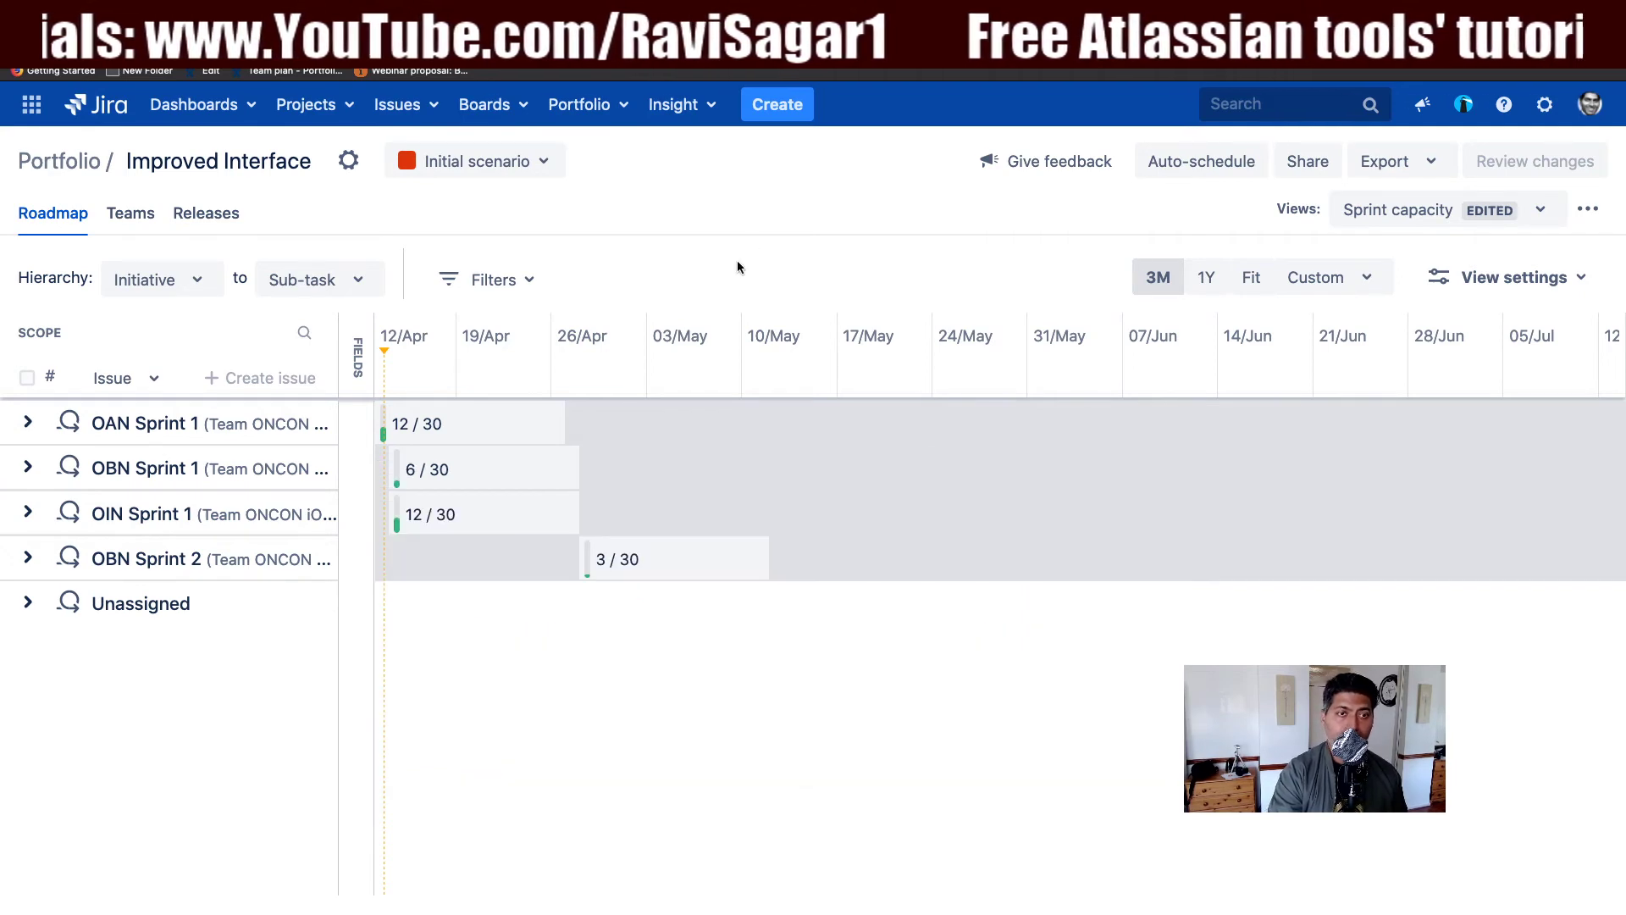
Step: Compare the velocity insights of OBN Sprint 1 with those of OAN Sprint 1, and close them
left_click(431, 470)
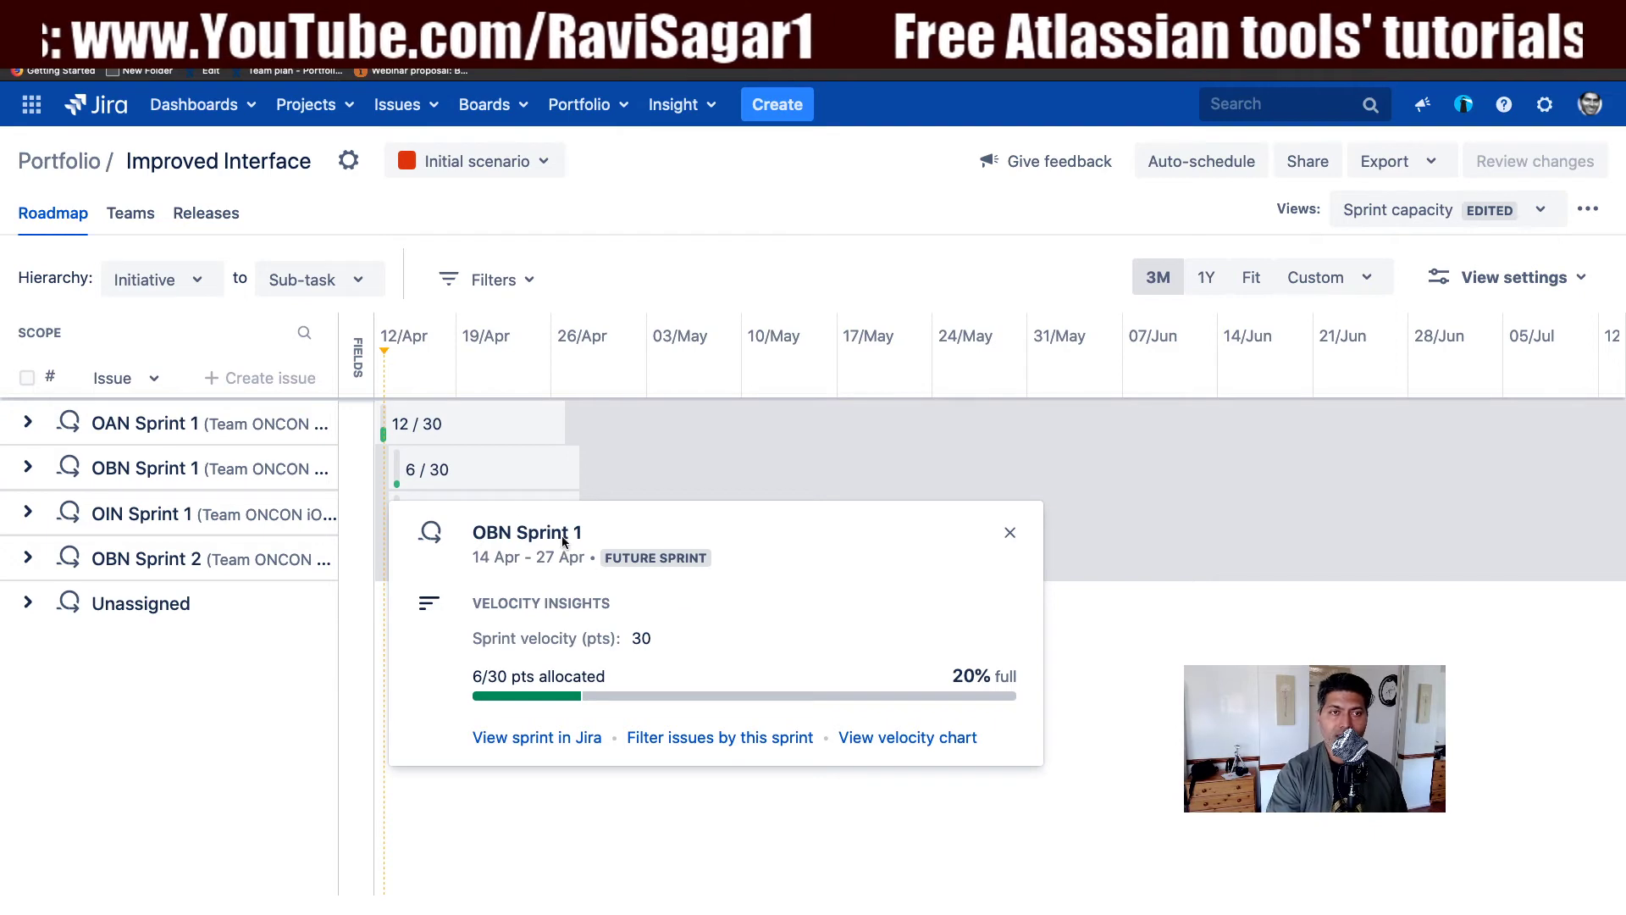
left_click(464, 433)
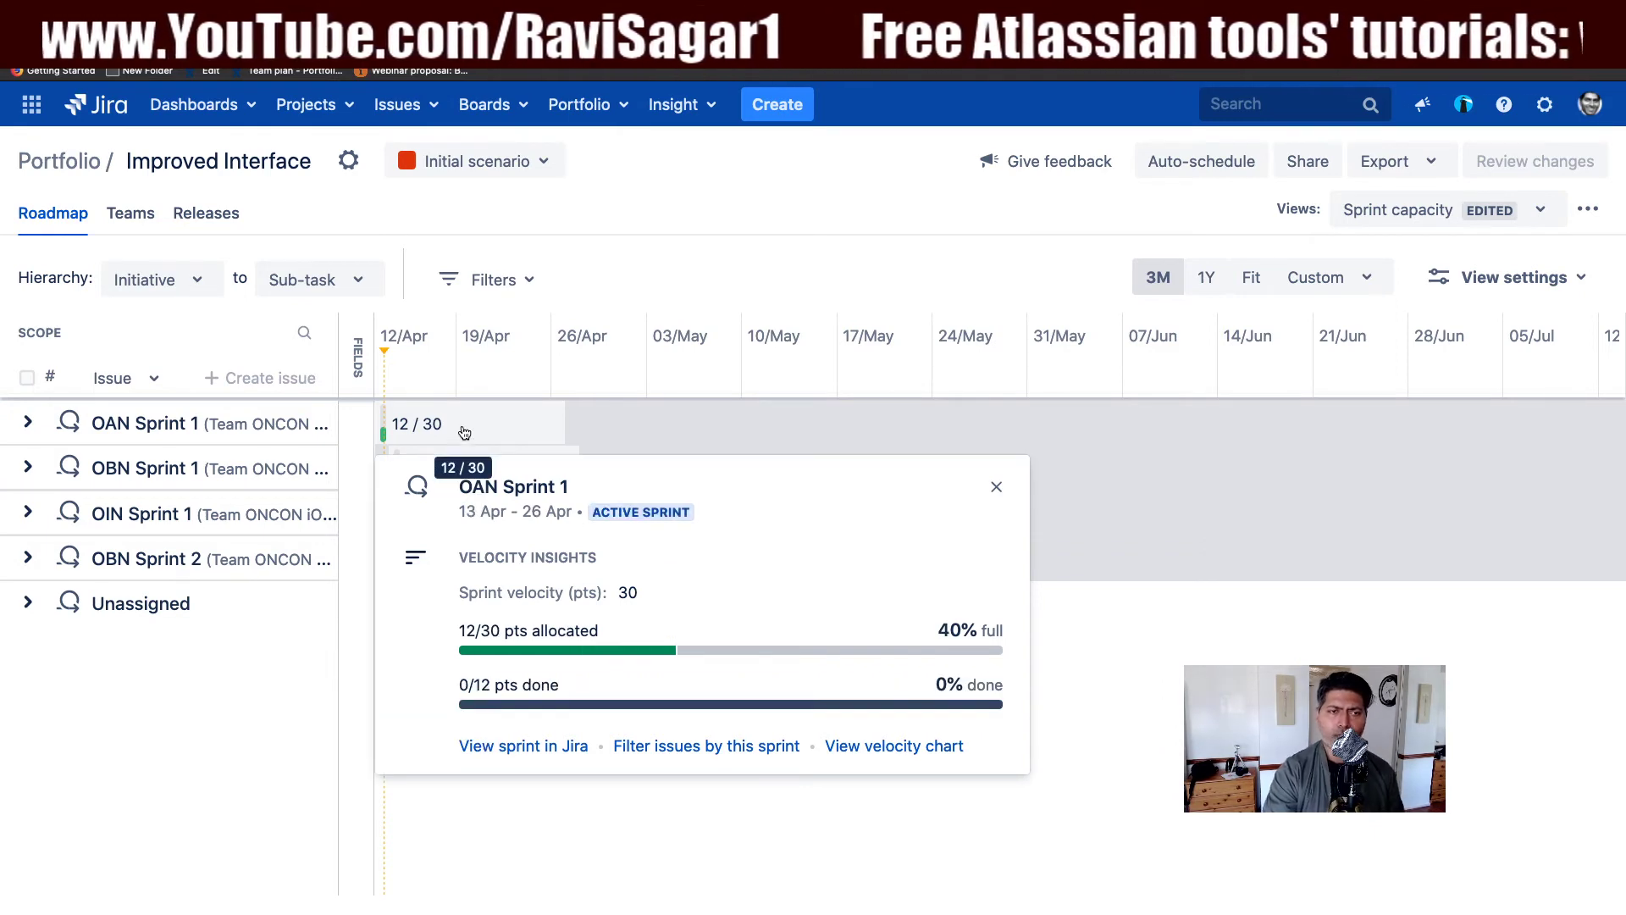
left_click(686, 273)
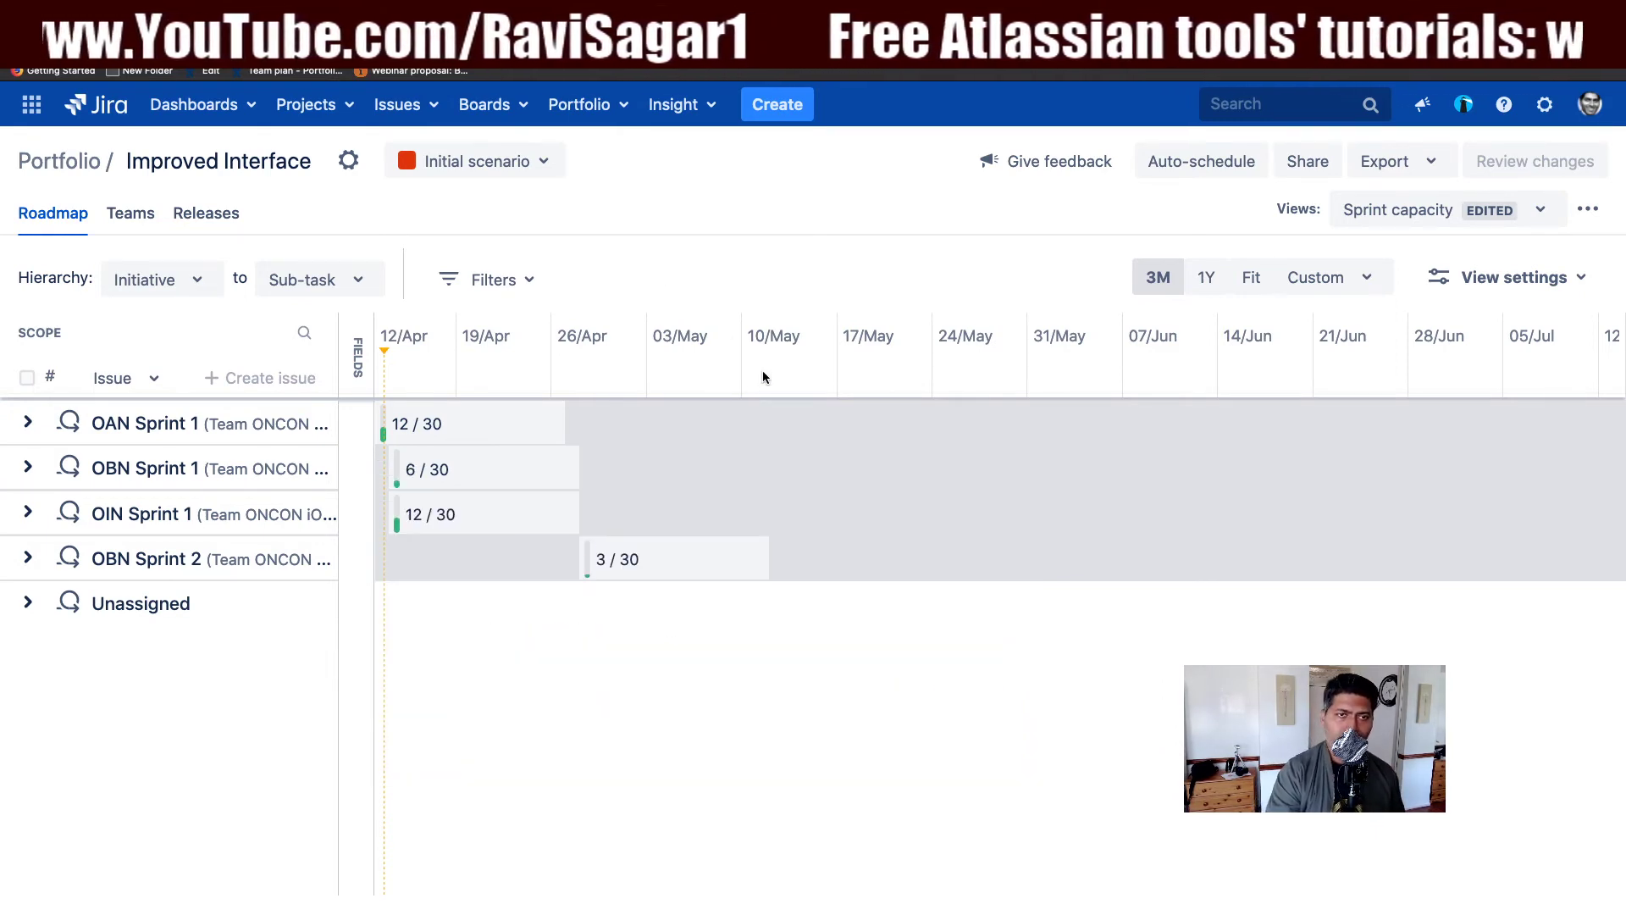
Step: Check the view's sprint grouping and capacity display settings, and expand the roadmap's fields columns
left_click(1521, 276)
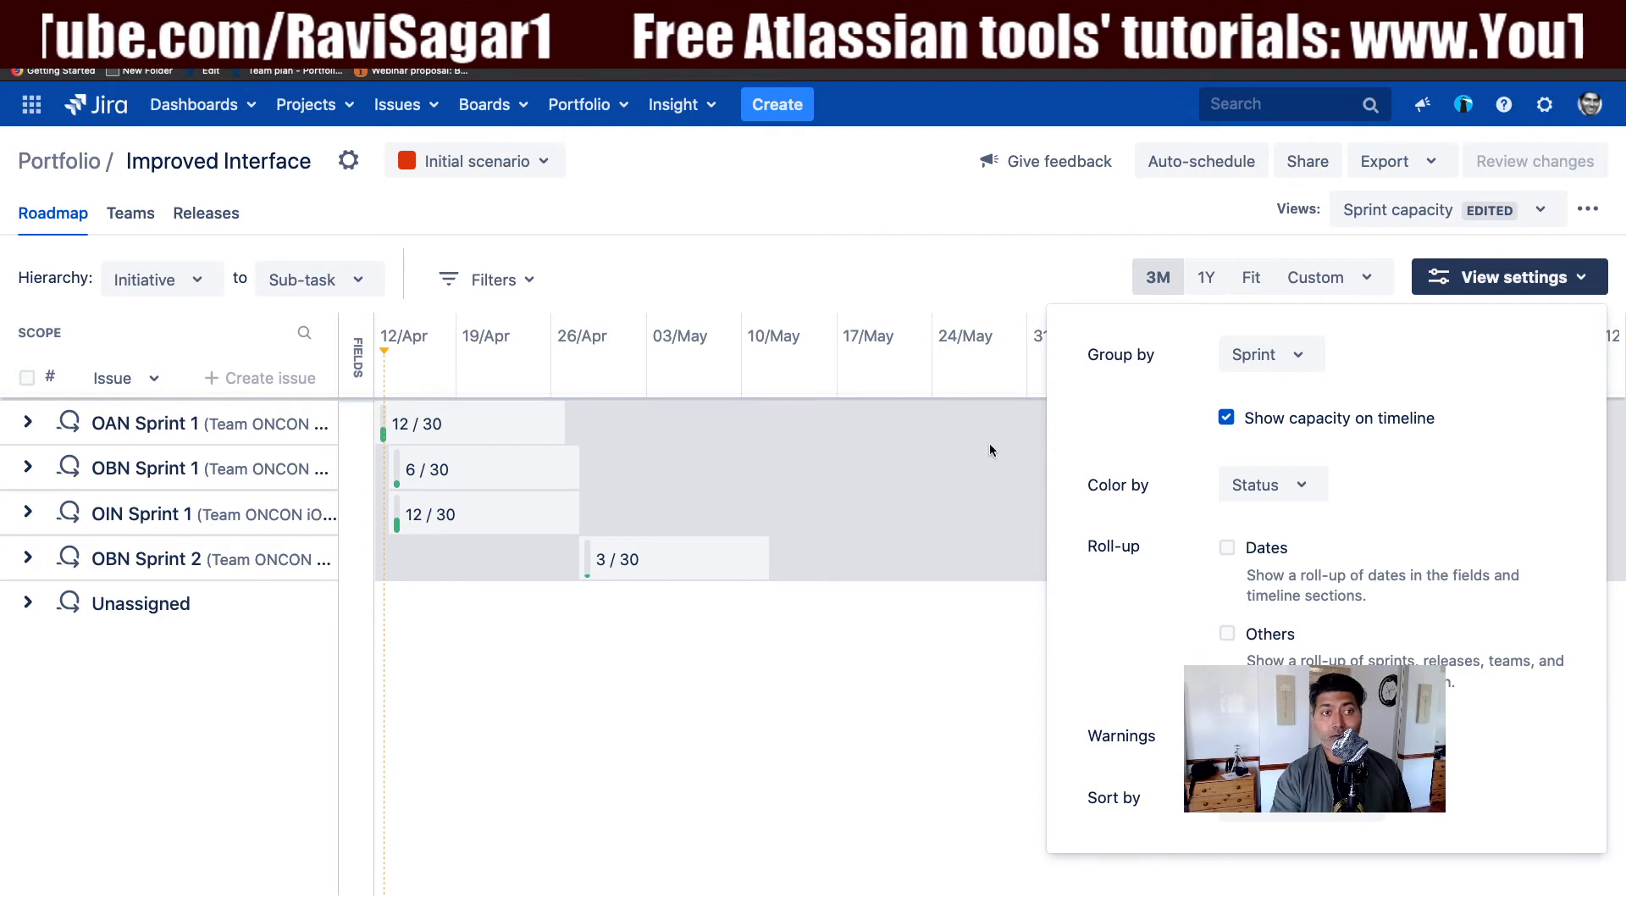
left_click(348, 378)
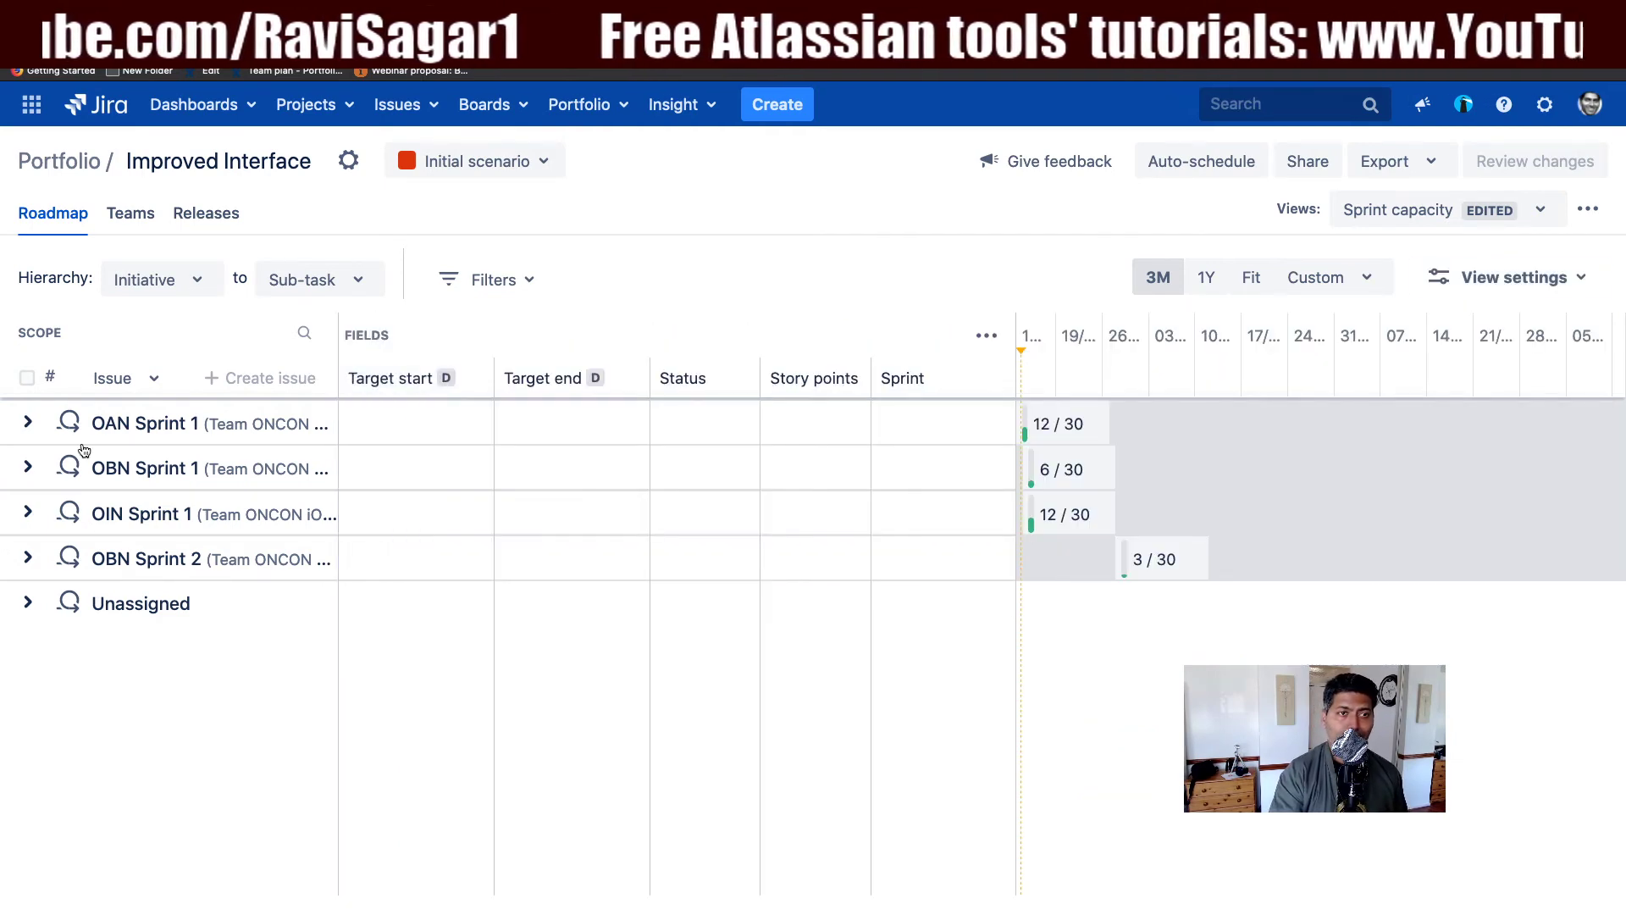
Step: Expand OAN Sprint 1 in the Sprint capacity view and add the Assignee column to the roadmap's fields
left_click(28, 425)
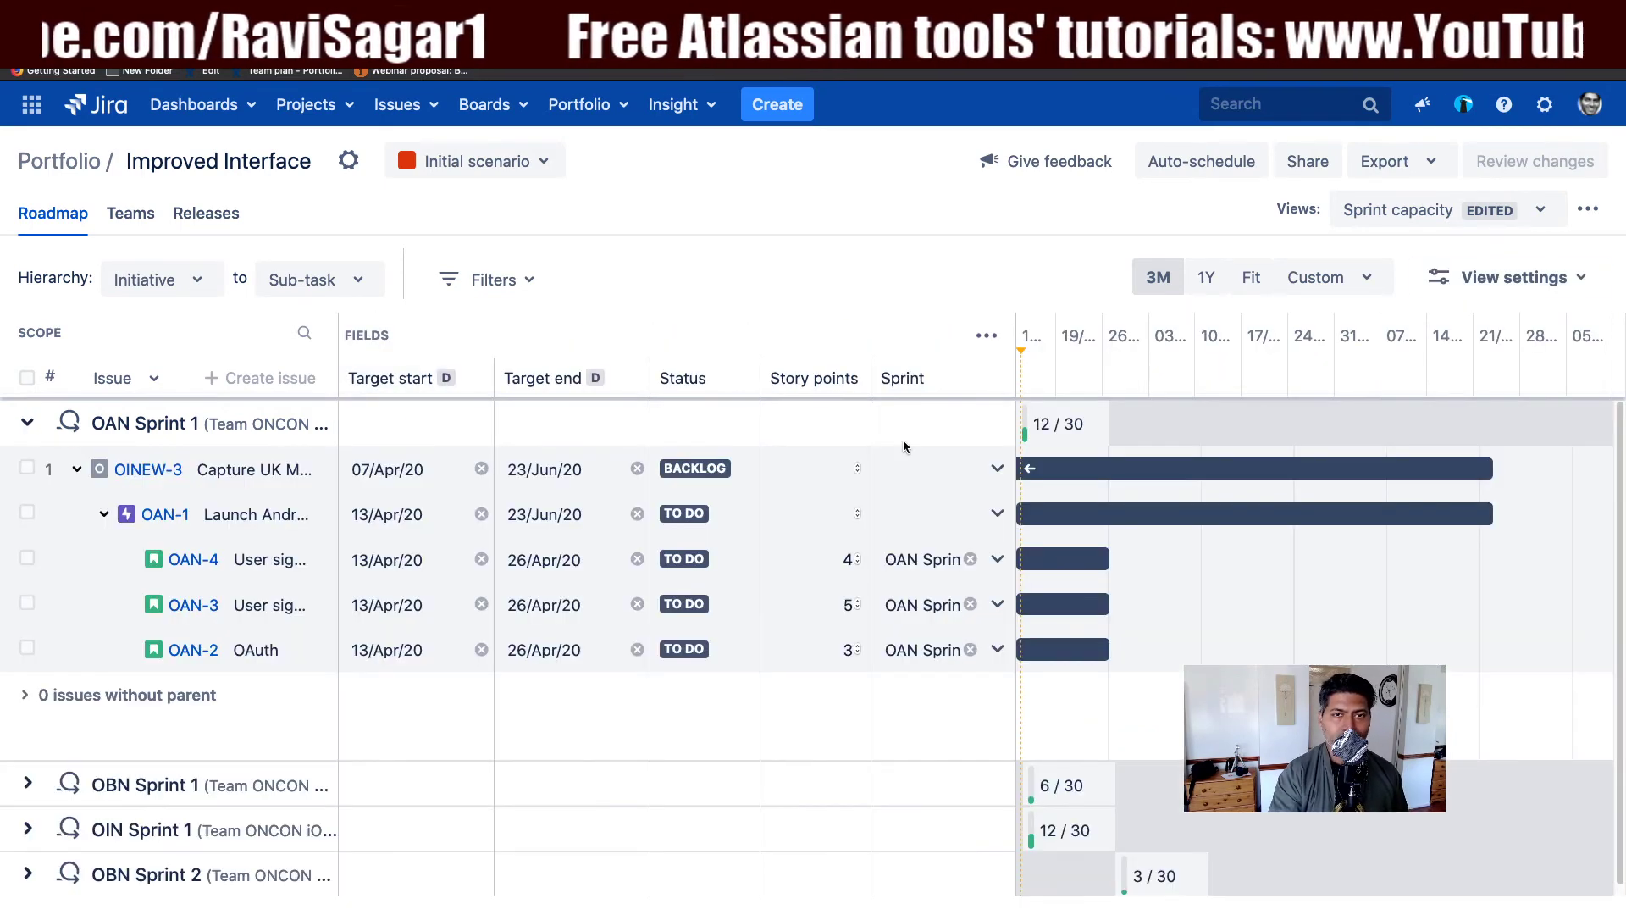
left_click(987, 338)
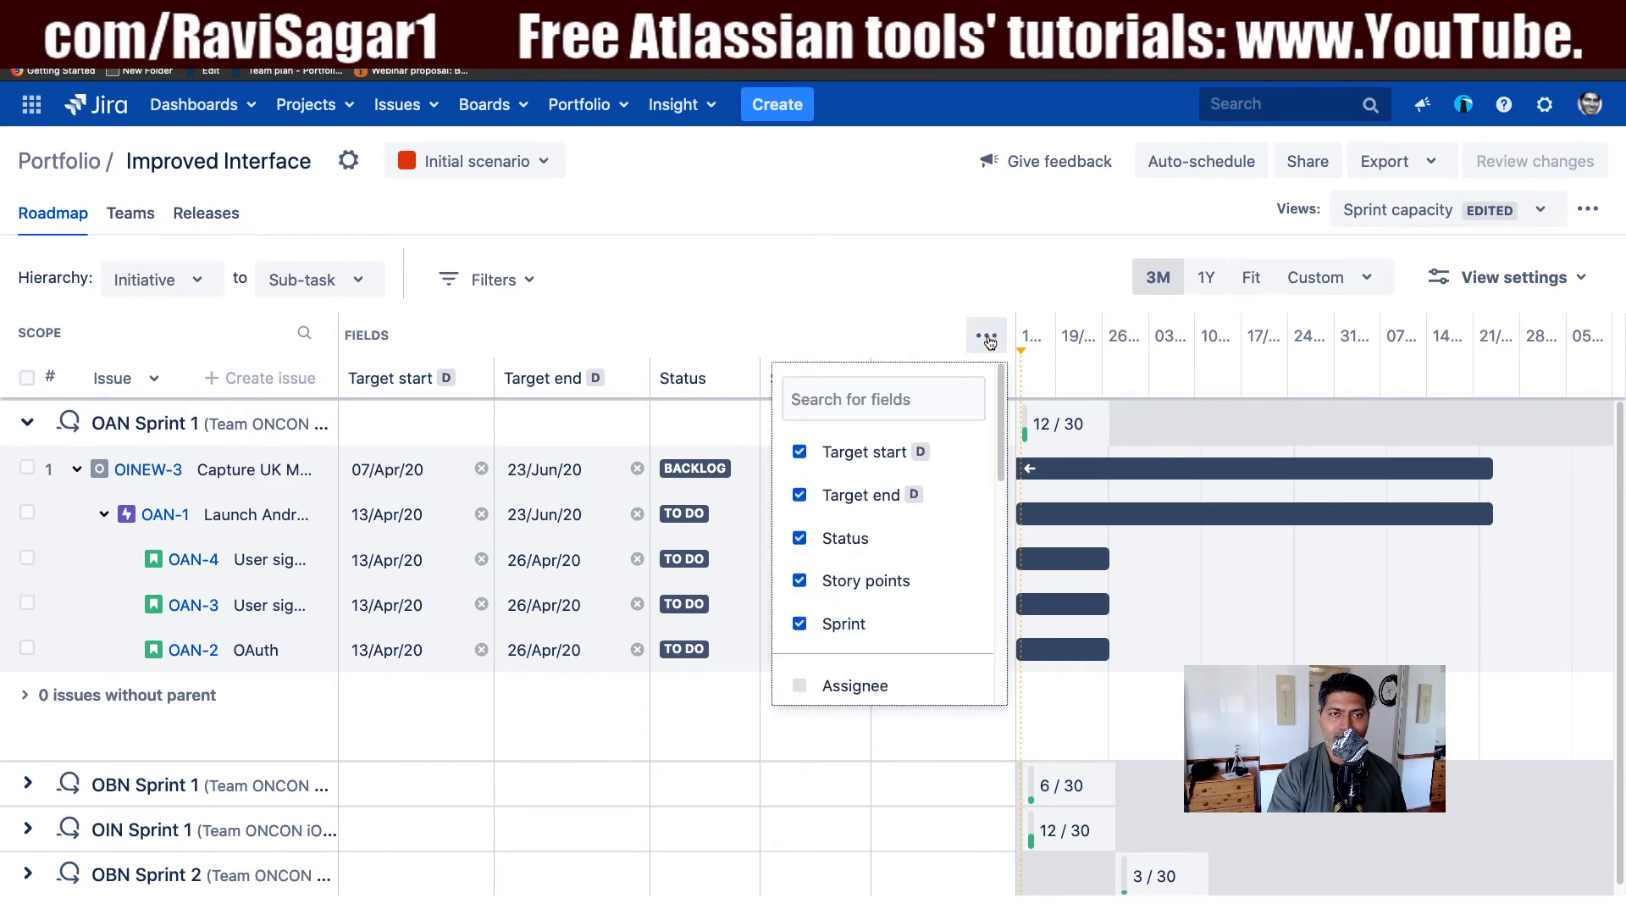
left_click(800, 687)
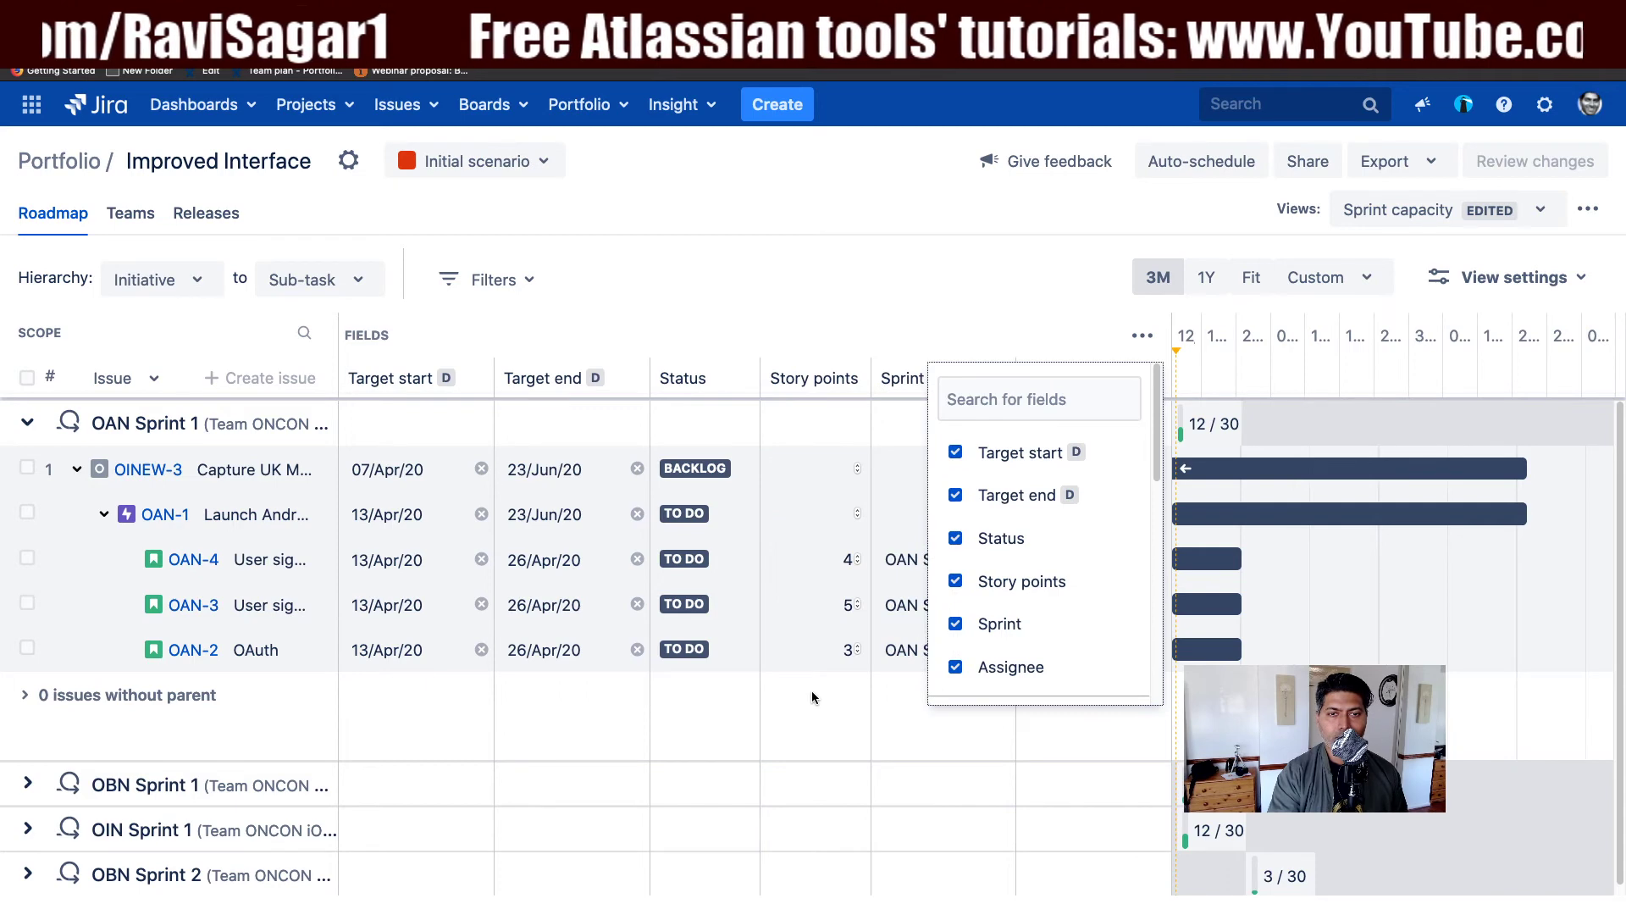
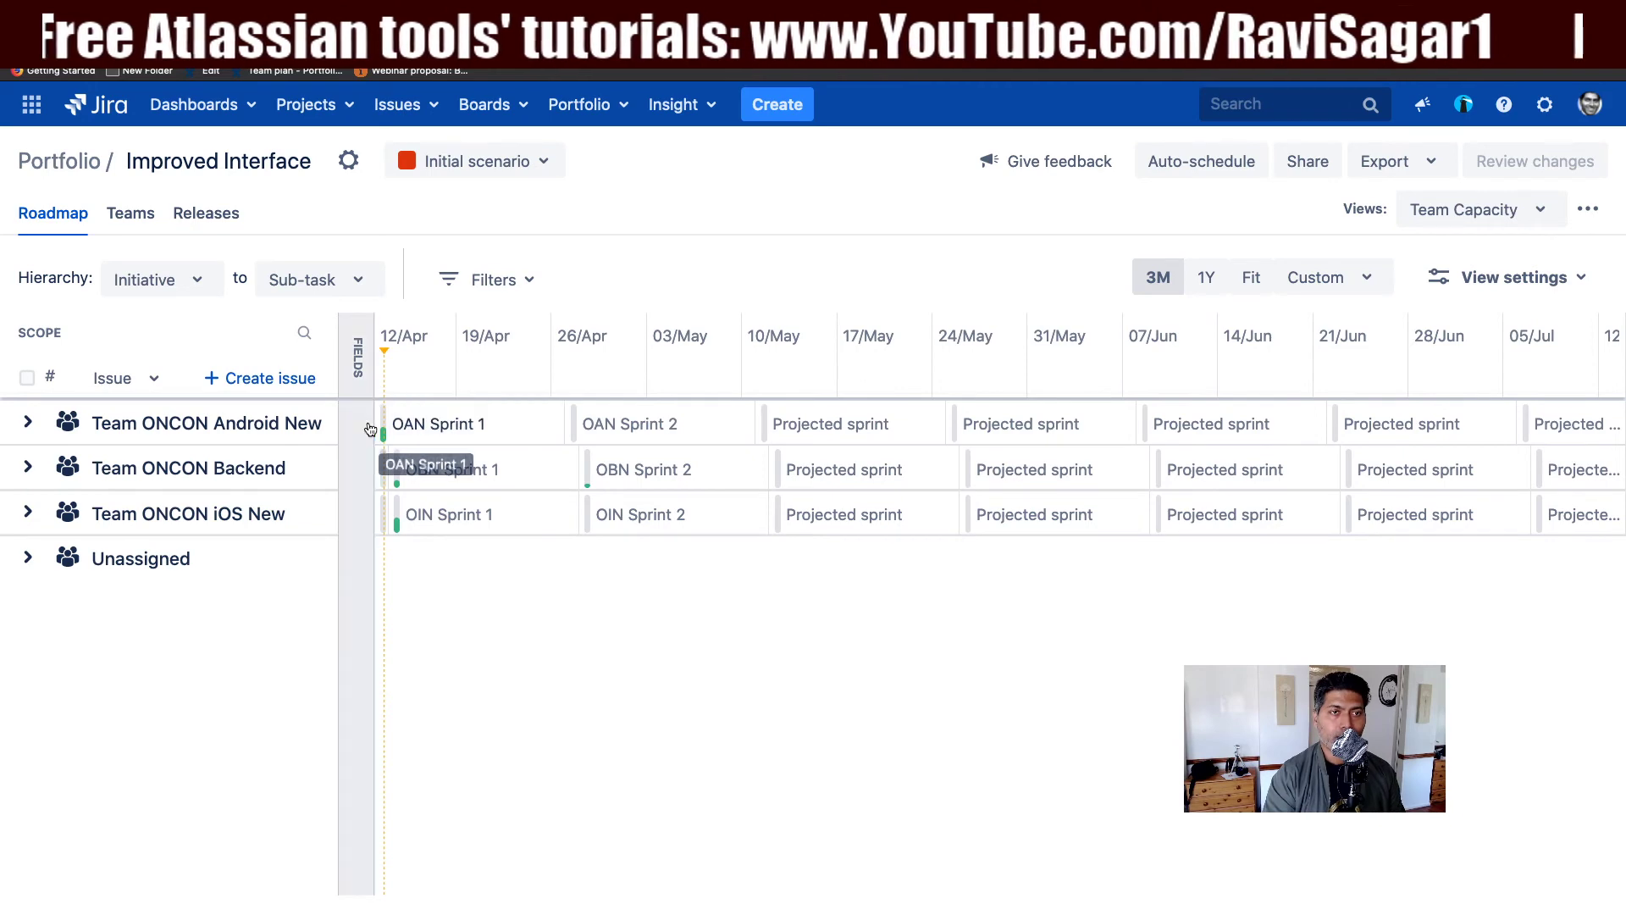
Step: In the Team Capacity view, check OAN Sprint 1's velocity insights, and expand Team ONCON Backend and Team ONCON Android New down to OAN-1's stories
left_click(431, 434)
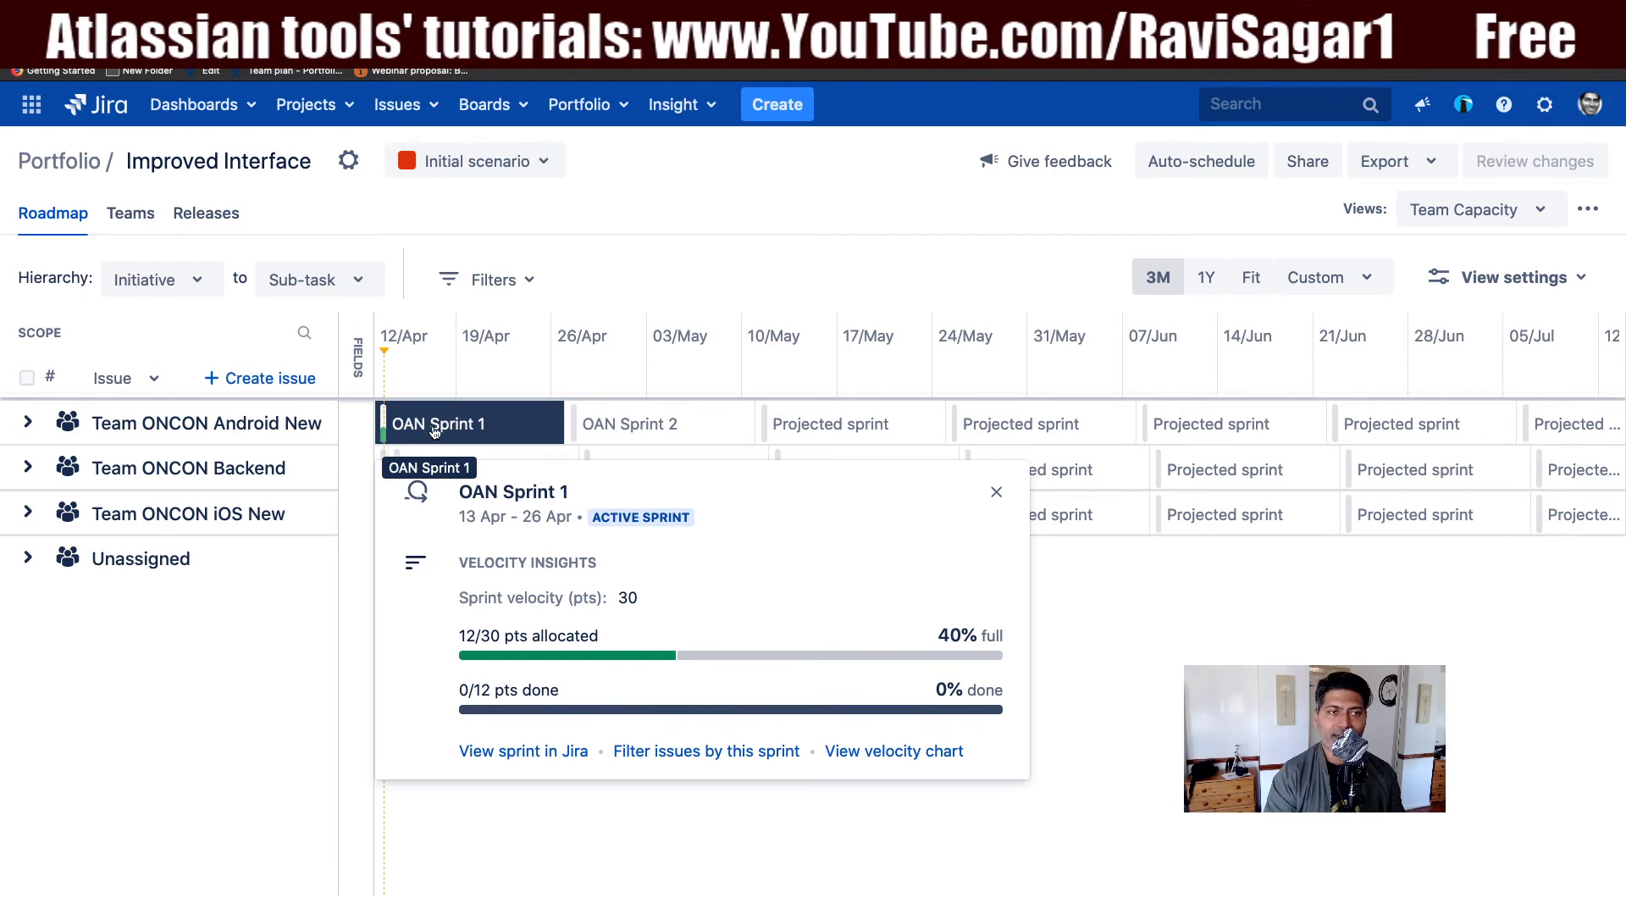
left_click(624, 247)
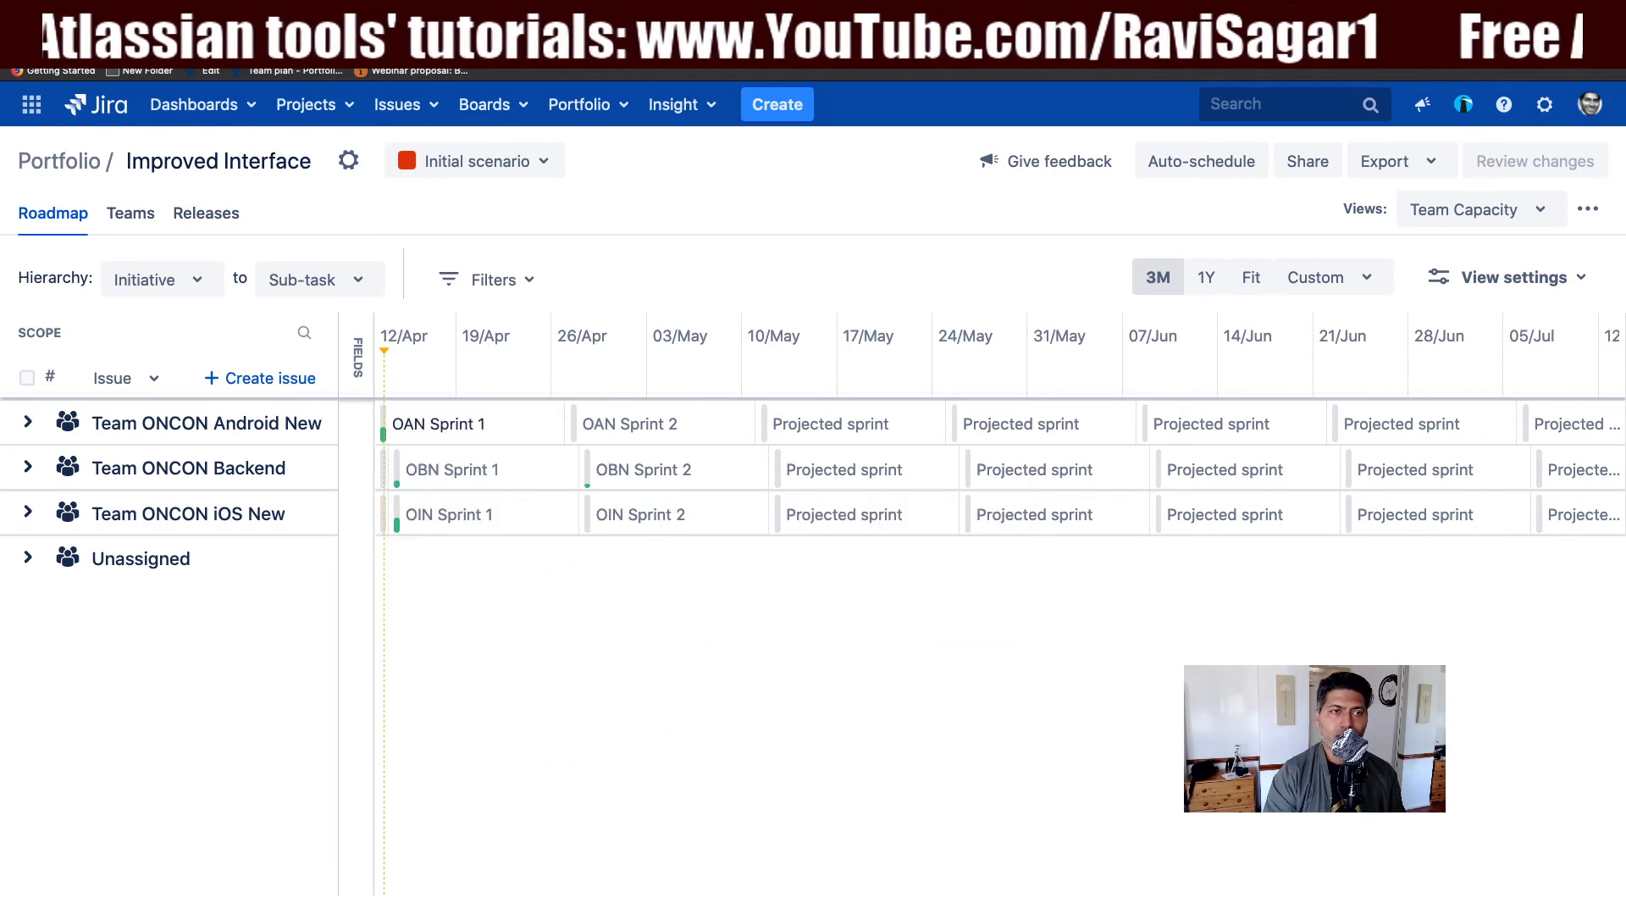
left_click(28, 423)
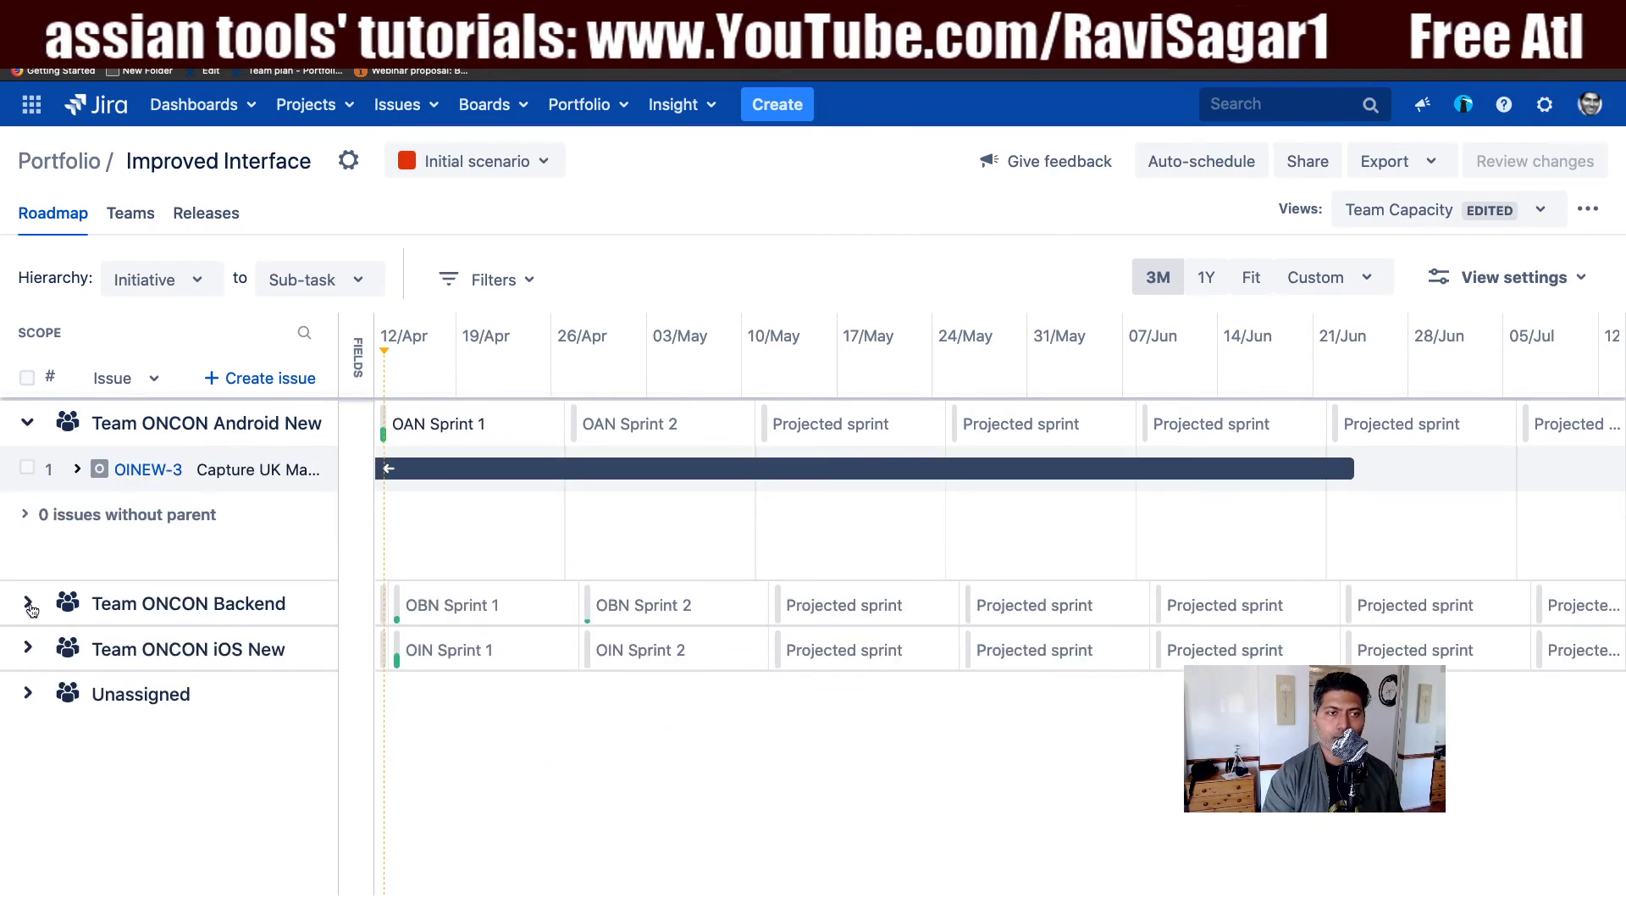
left_click(28, 603)
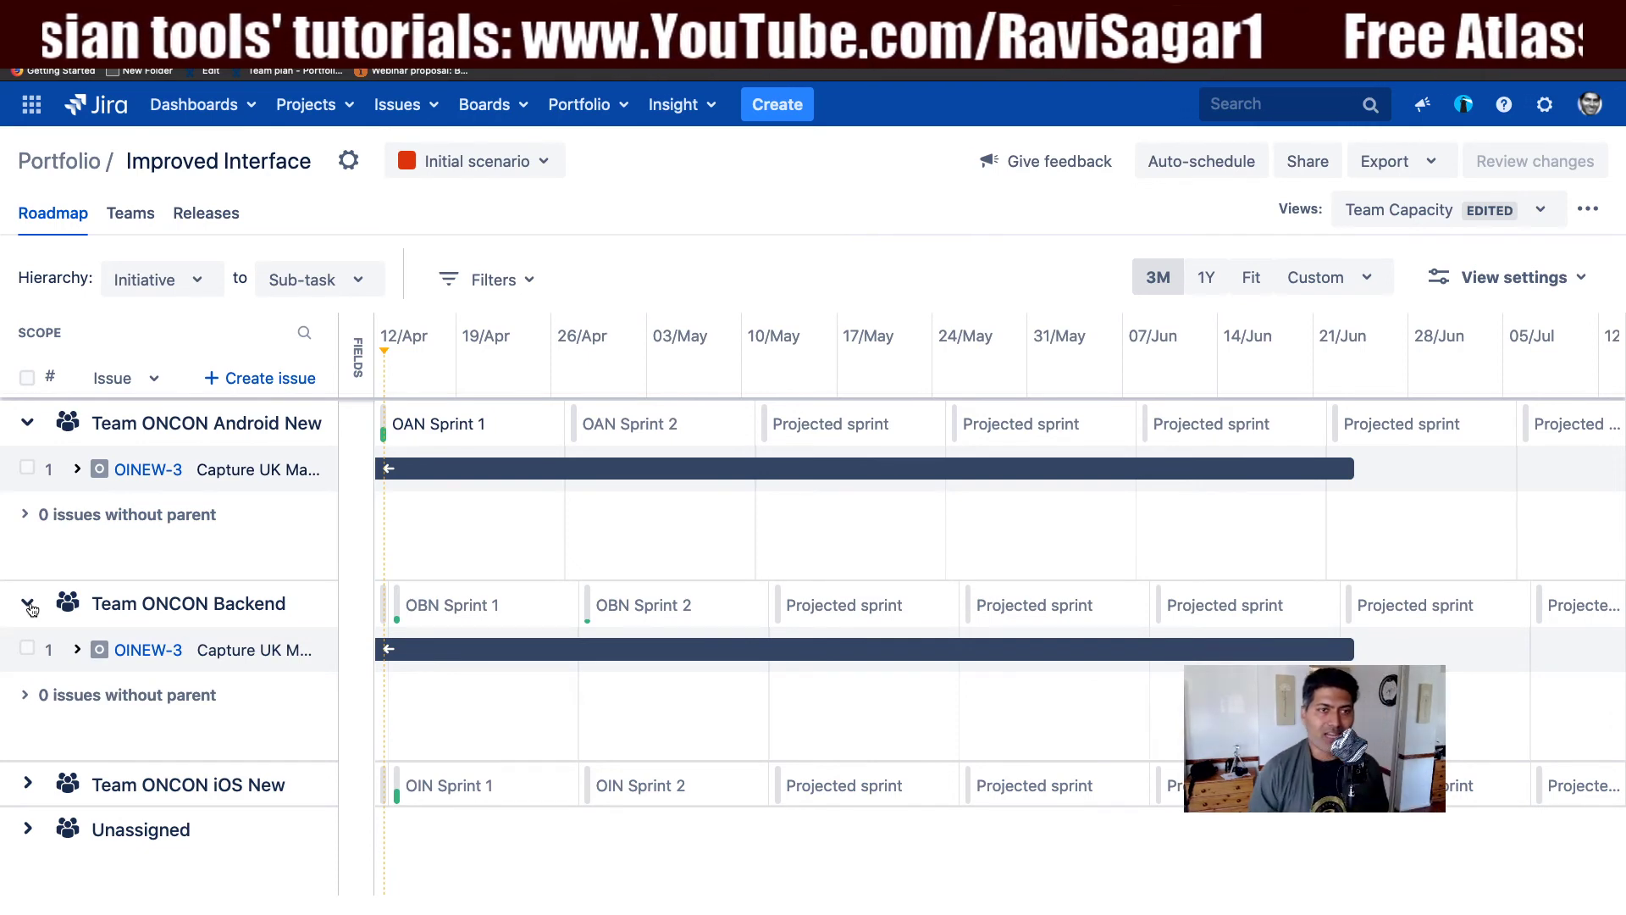
left_click(77, 469)
left_click(105, 515)
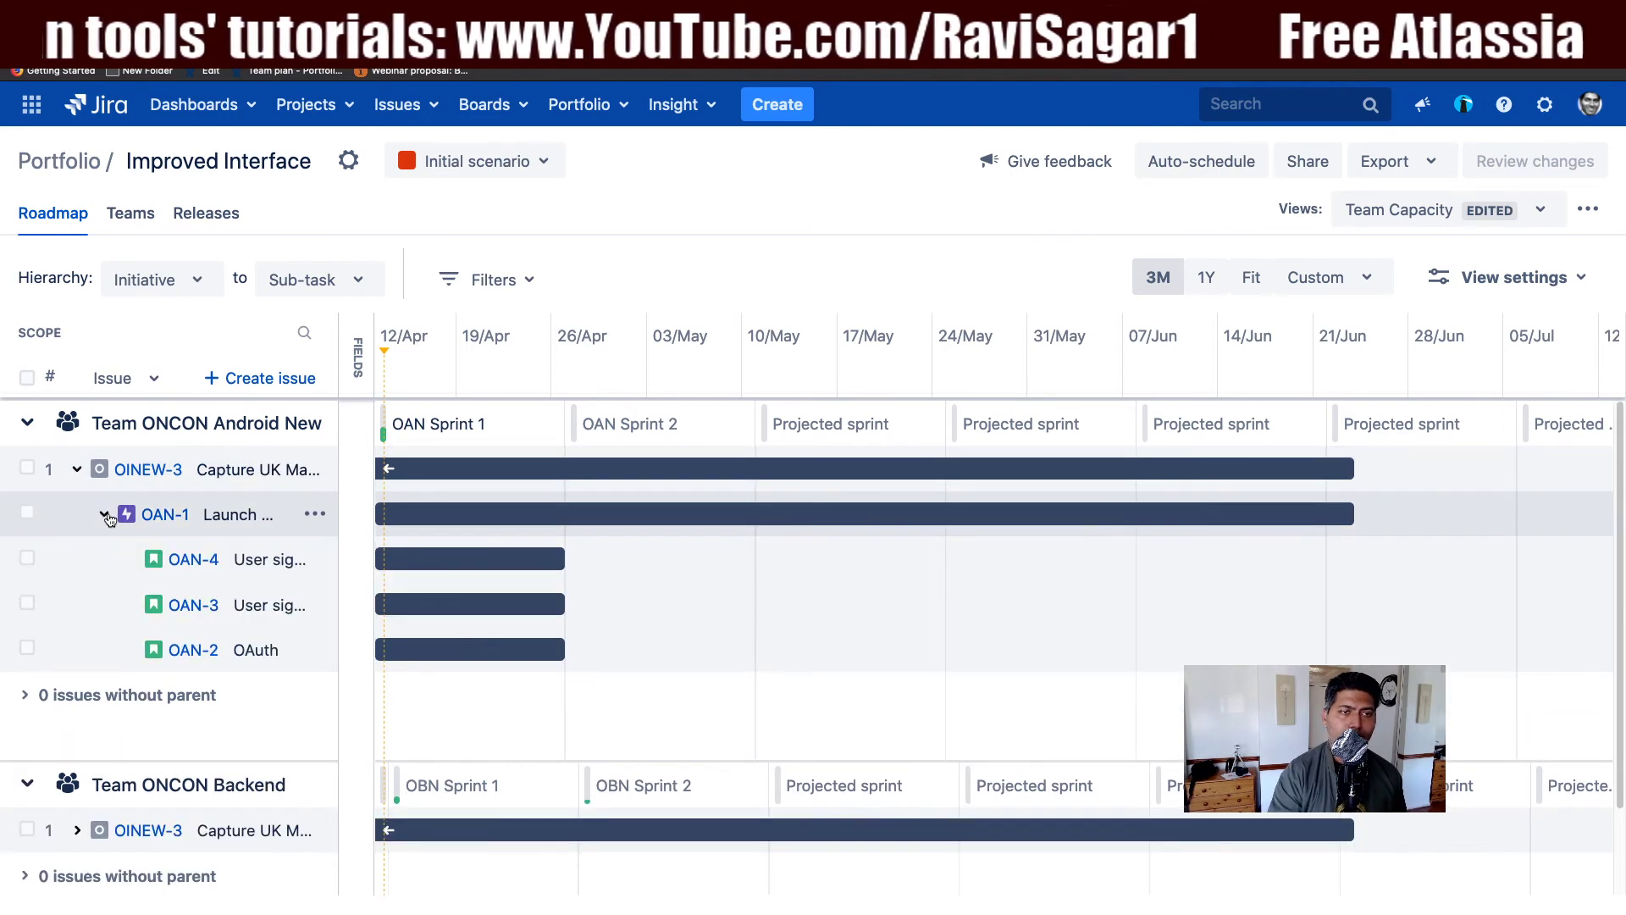
Step: Expand the fields columns in the Team Capacity view and add the Assignee column
left_click(356, 379)
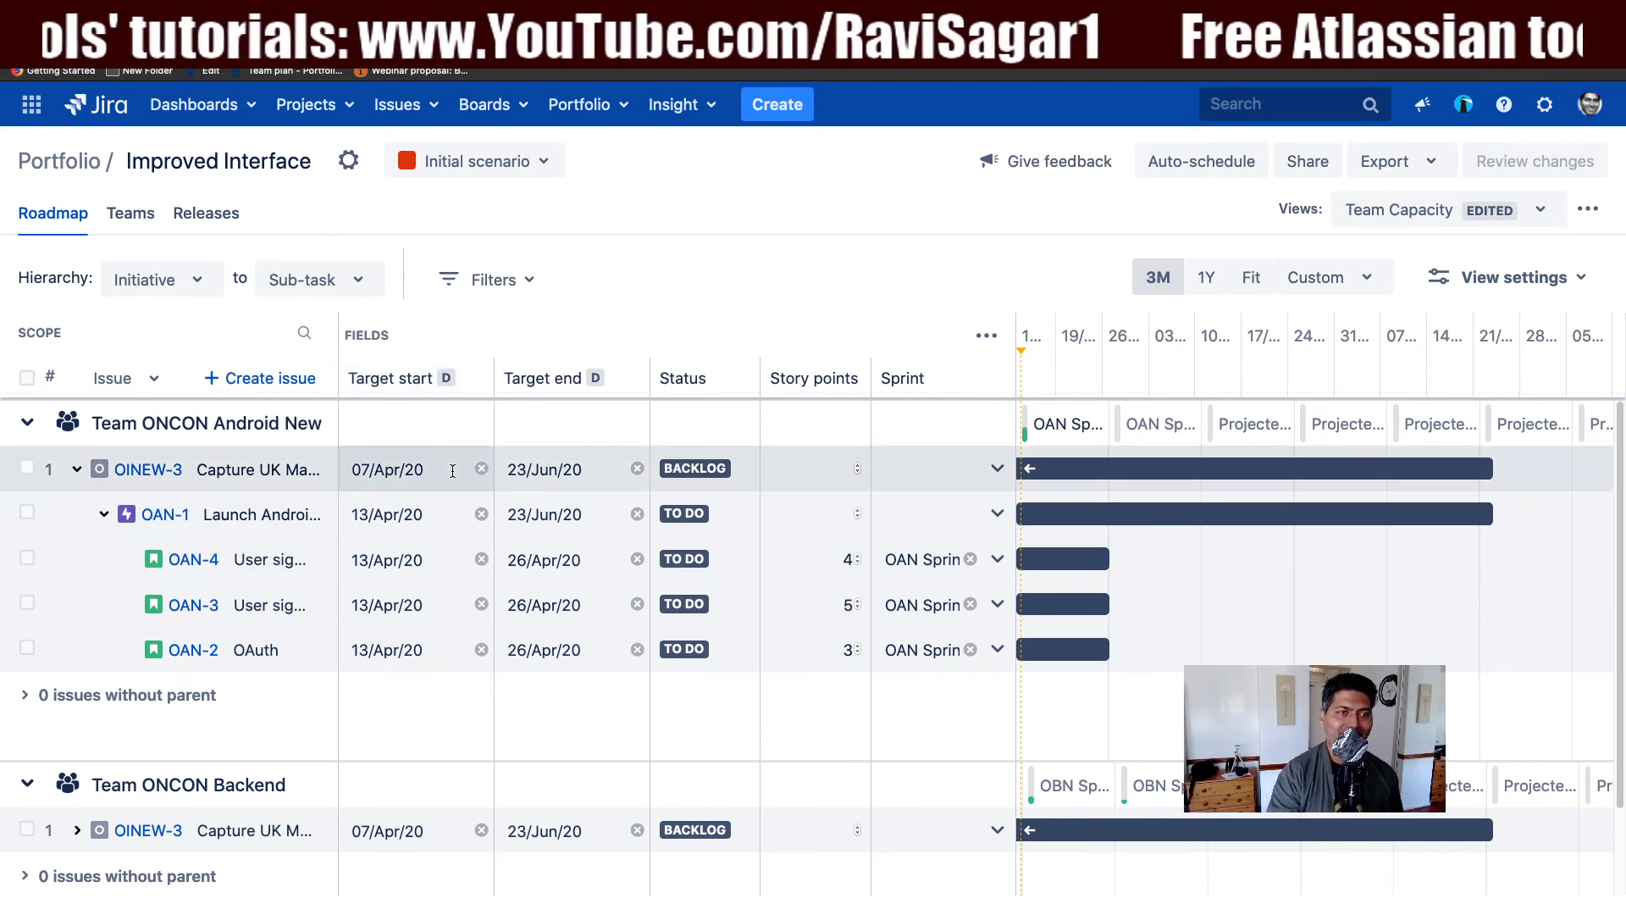
left_click(987, 336)
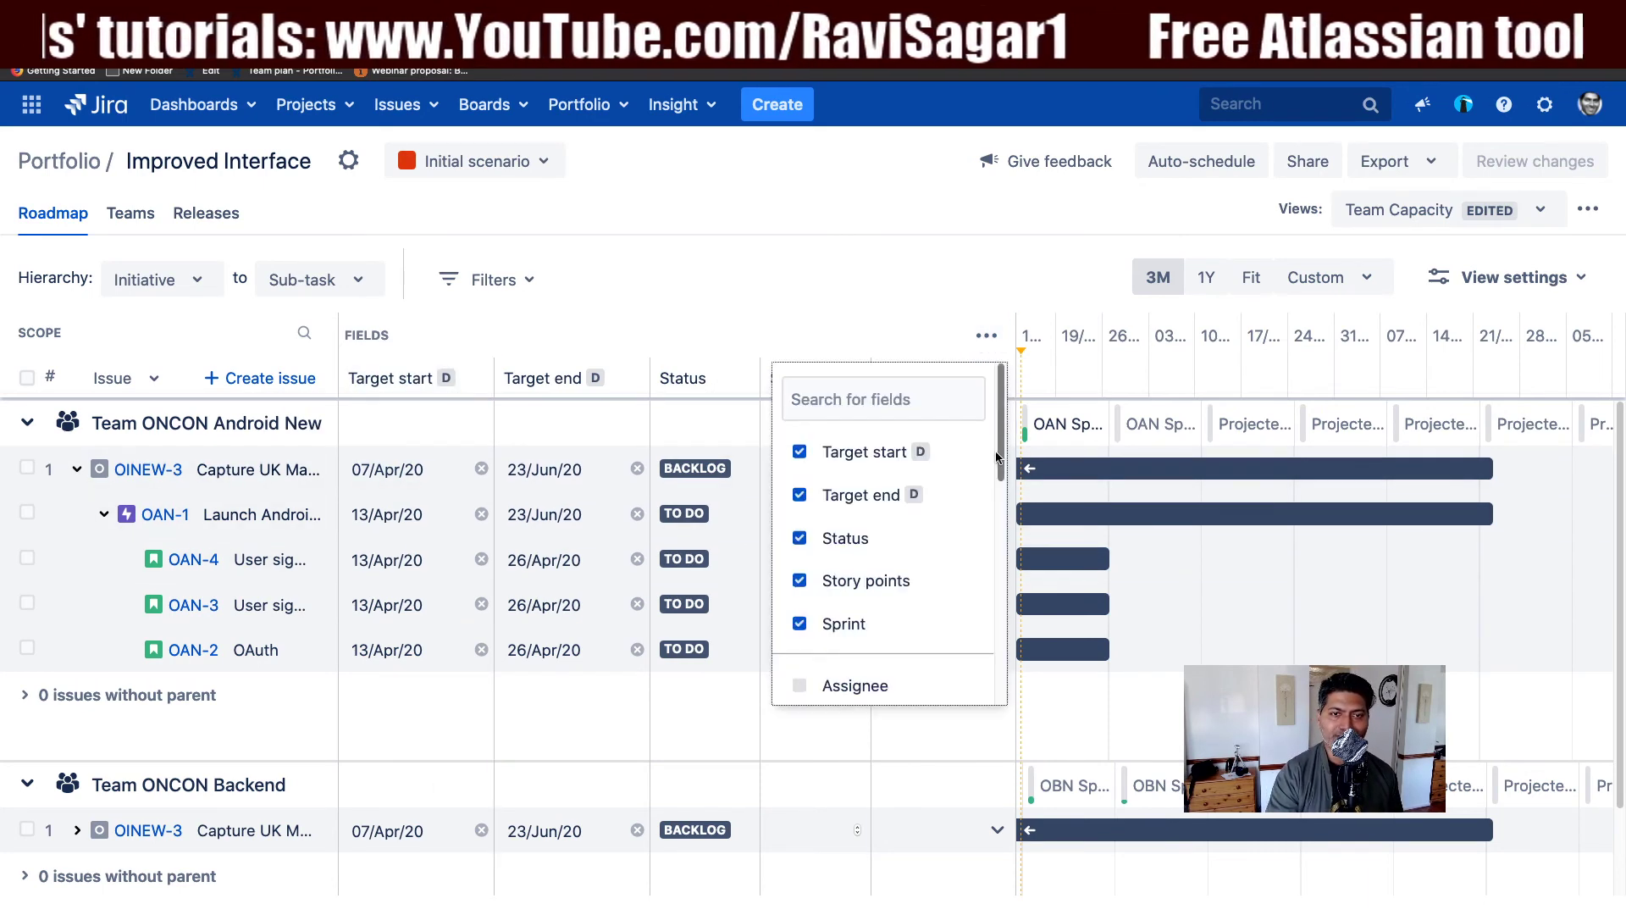
left_click(802, 686)
left_click(882, 279)
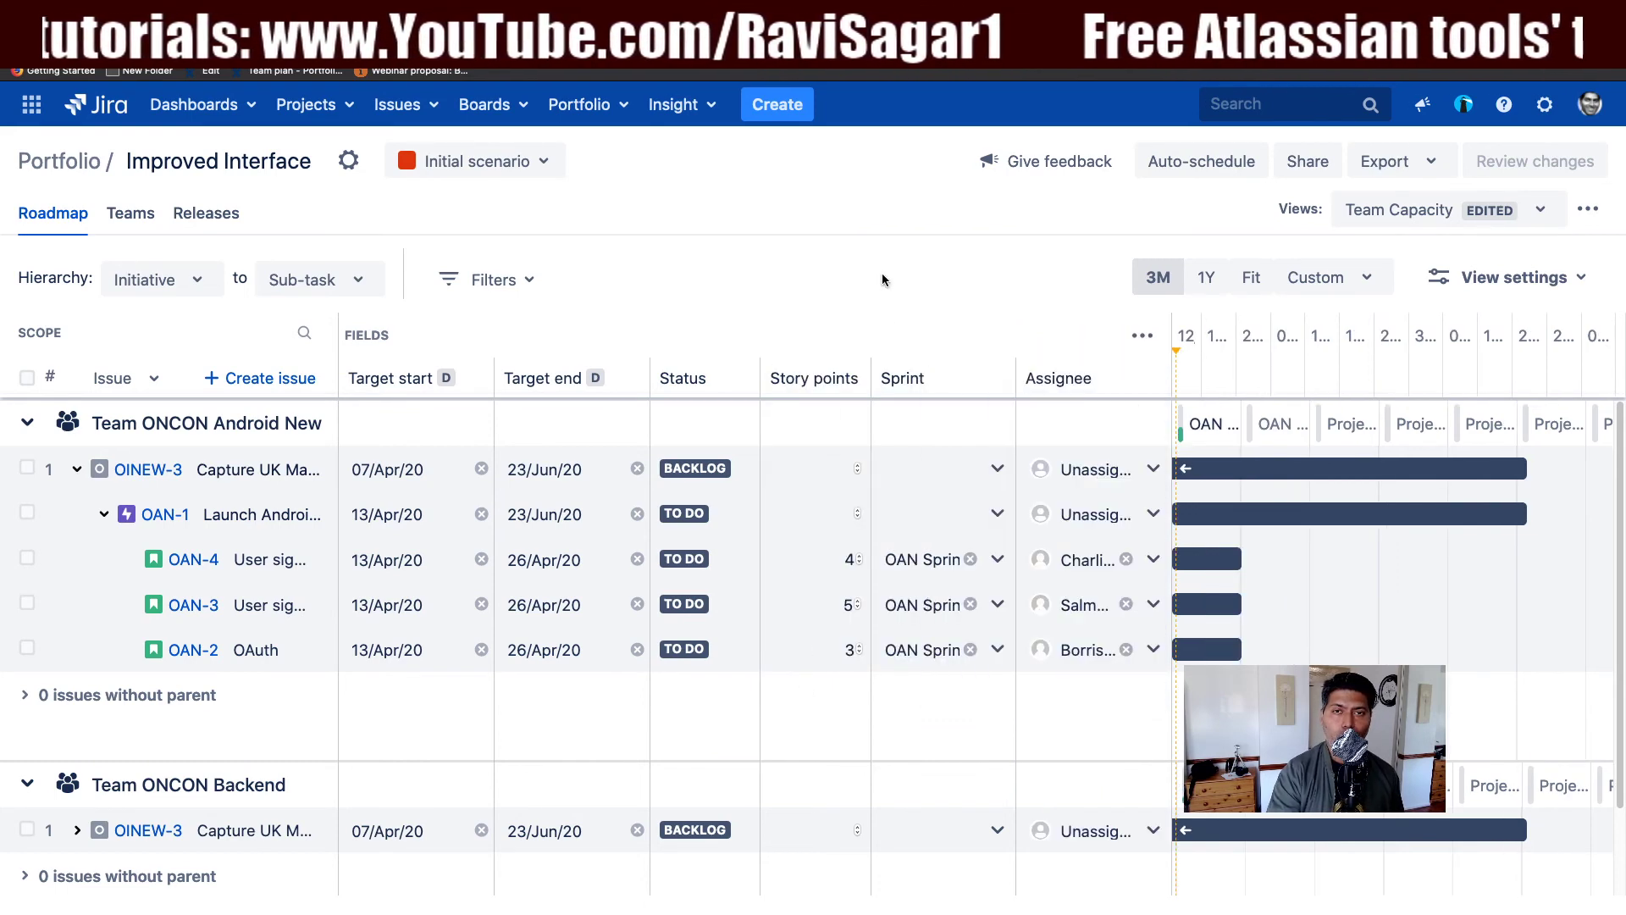
Step: Collapse the Target start, Target end, Status, Story points, Sprint and Assignee columns, briefly reopening Assignee to check who holds the Android stories
left_click(449, 380)
left_click(453, 386)
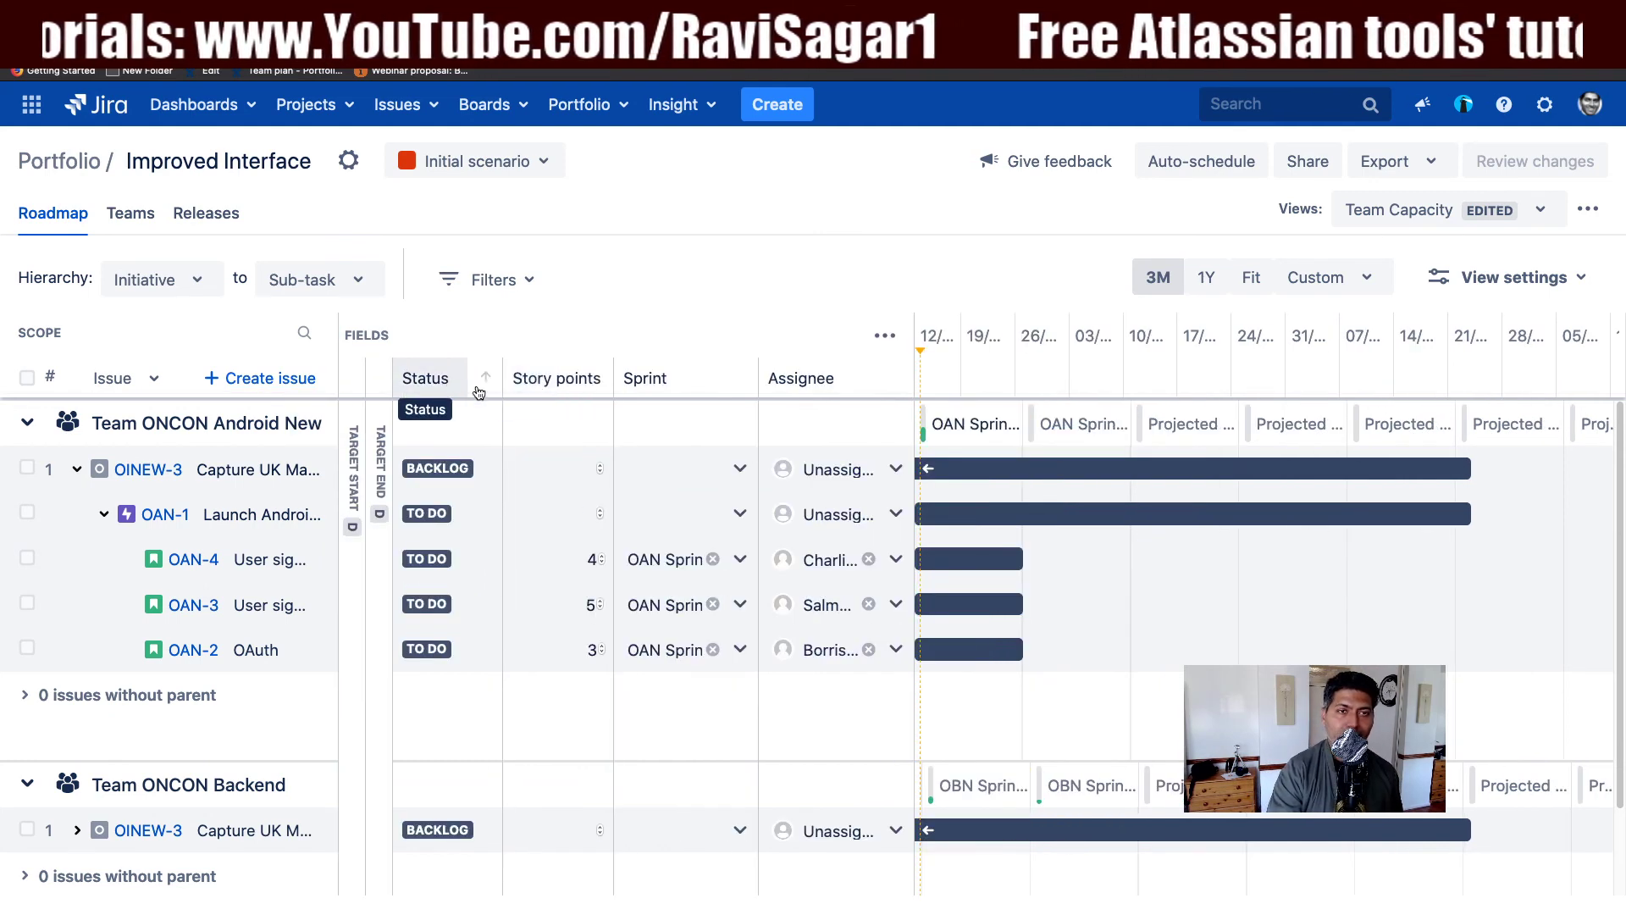
left_click(462, 388)
left_click(485, 387)
left_click(487, 385)
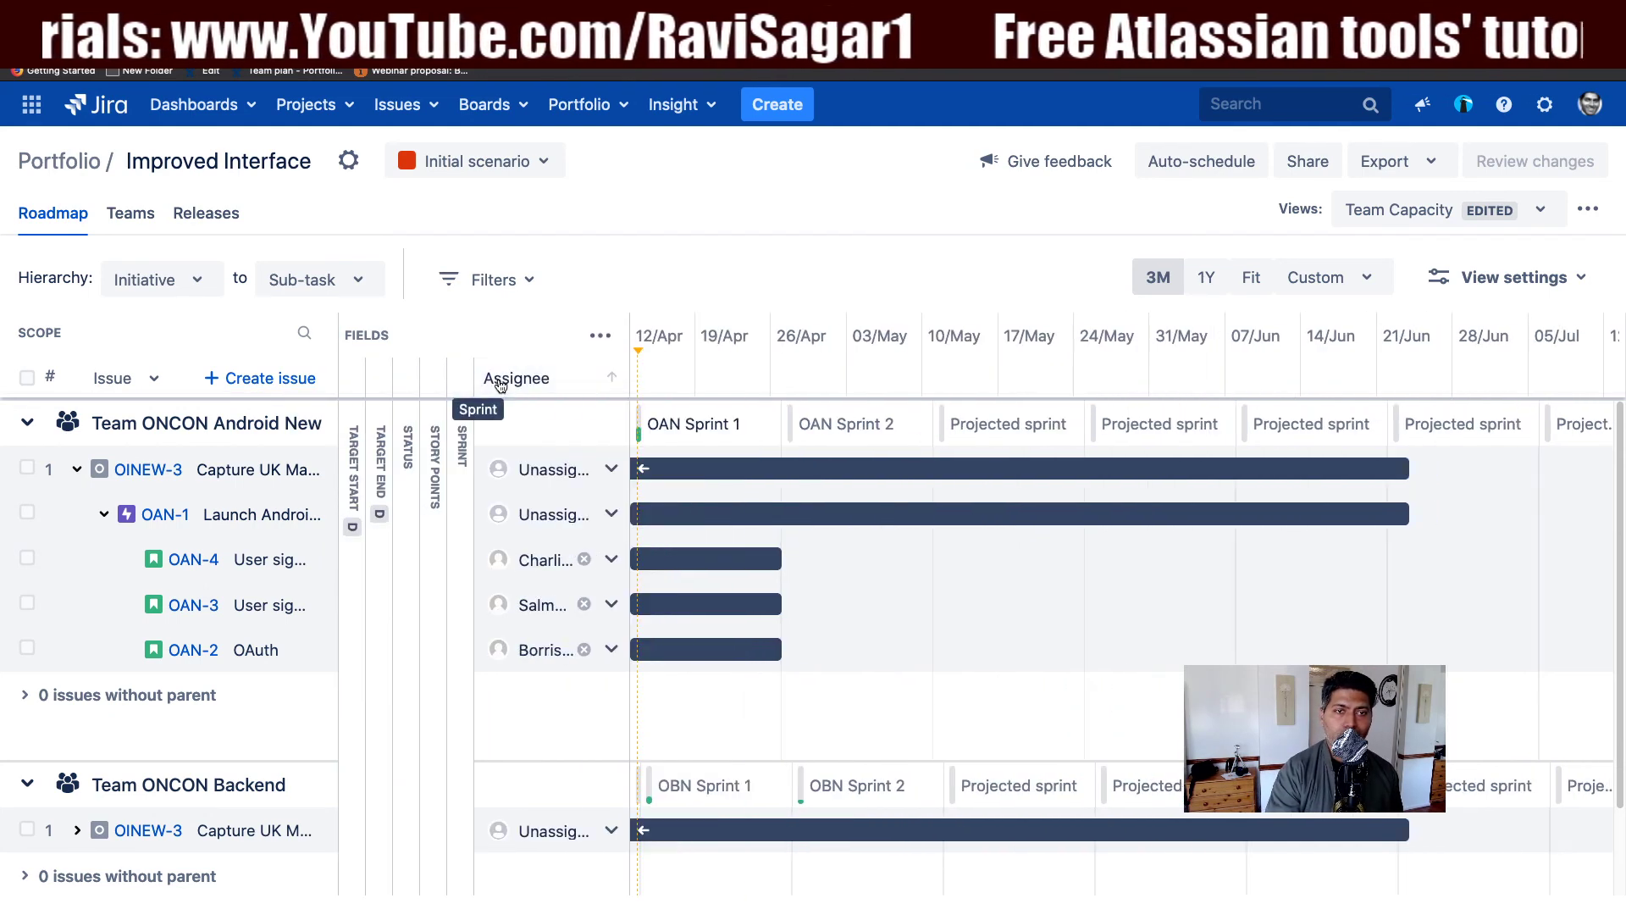
left_click(544, 385)
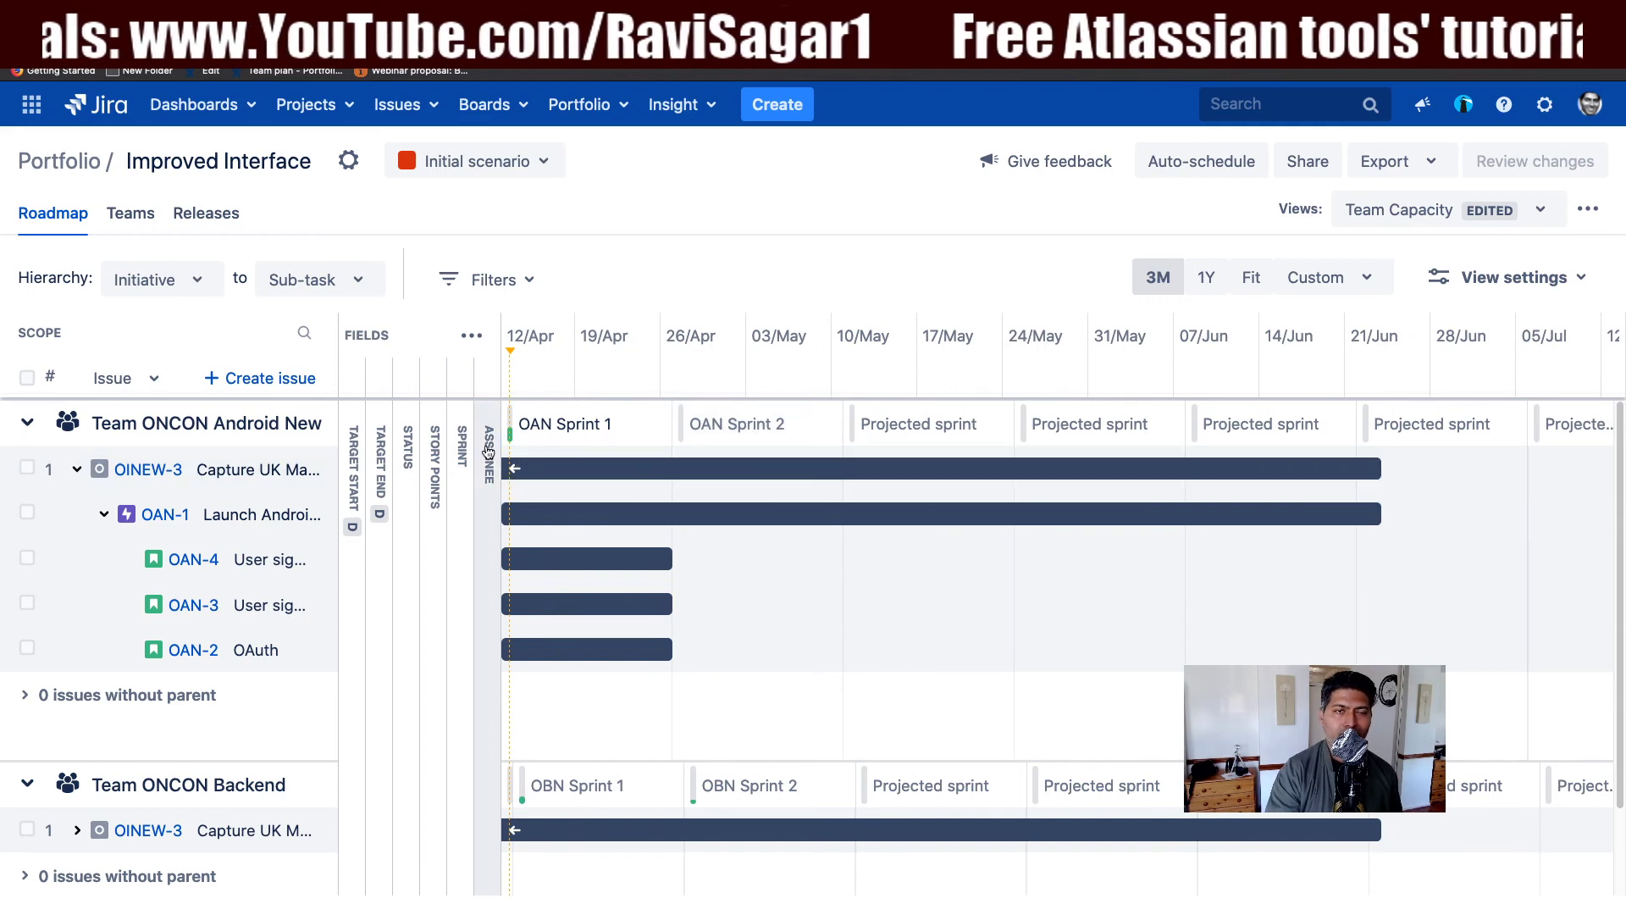
left_click(495, 475)
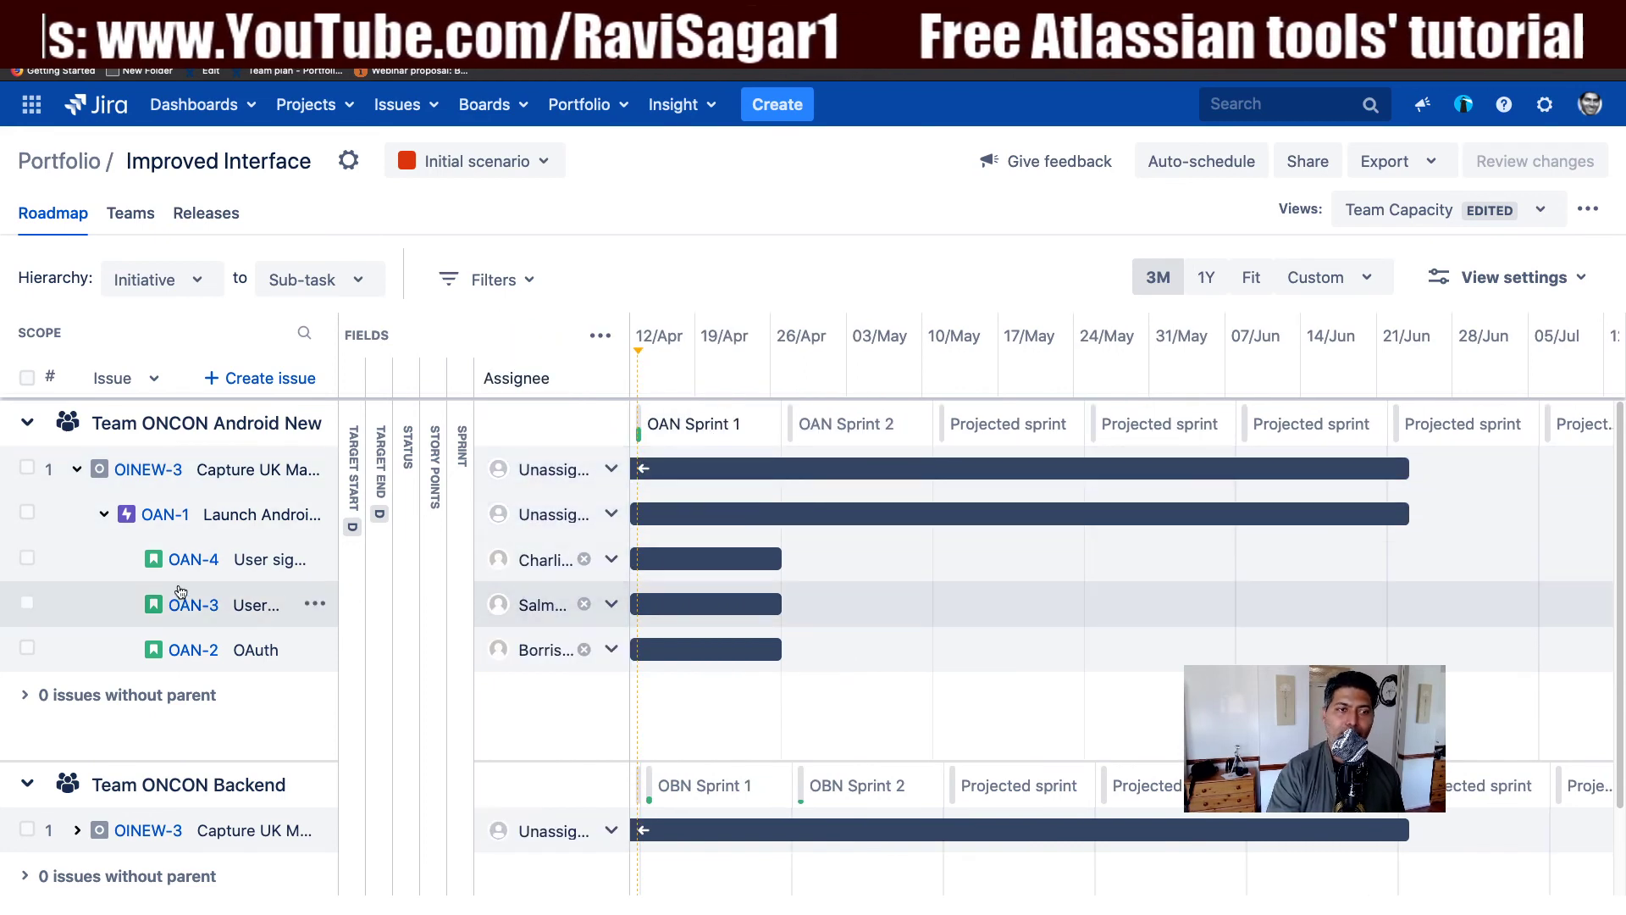
left_click(542, 388)
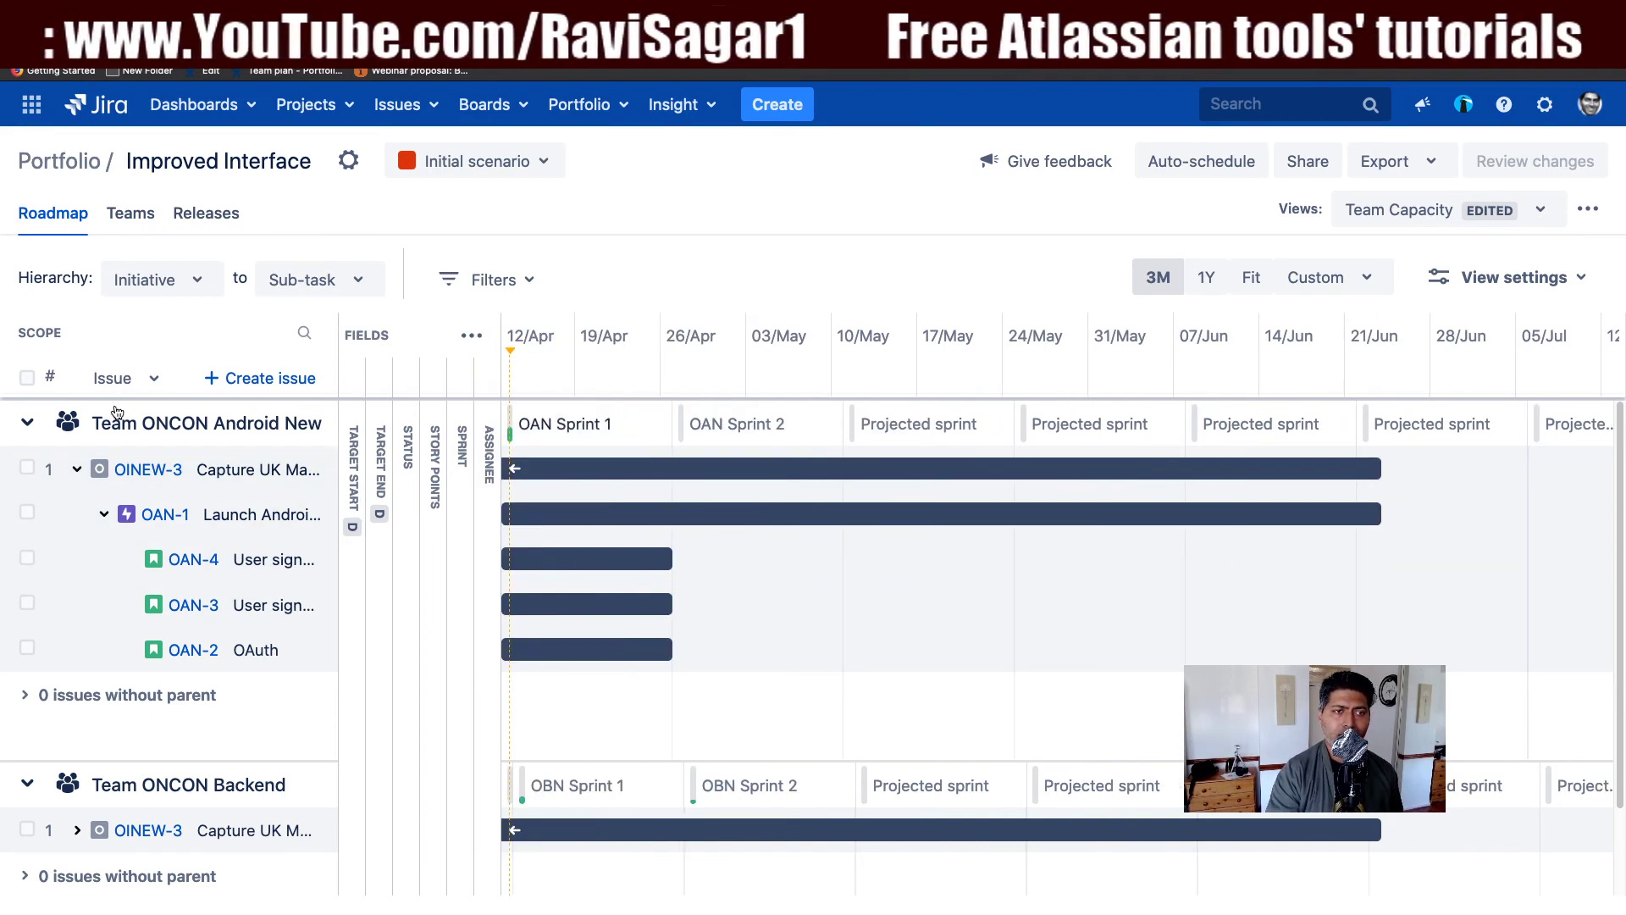
Step: Collapse Team ONCON Android New and Team ONCON Backend, and bring up OAN Sprint 1's velocity insights
left_click(26, 423)
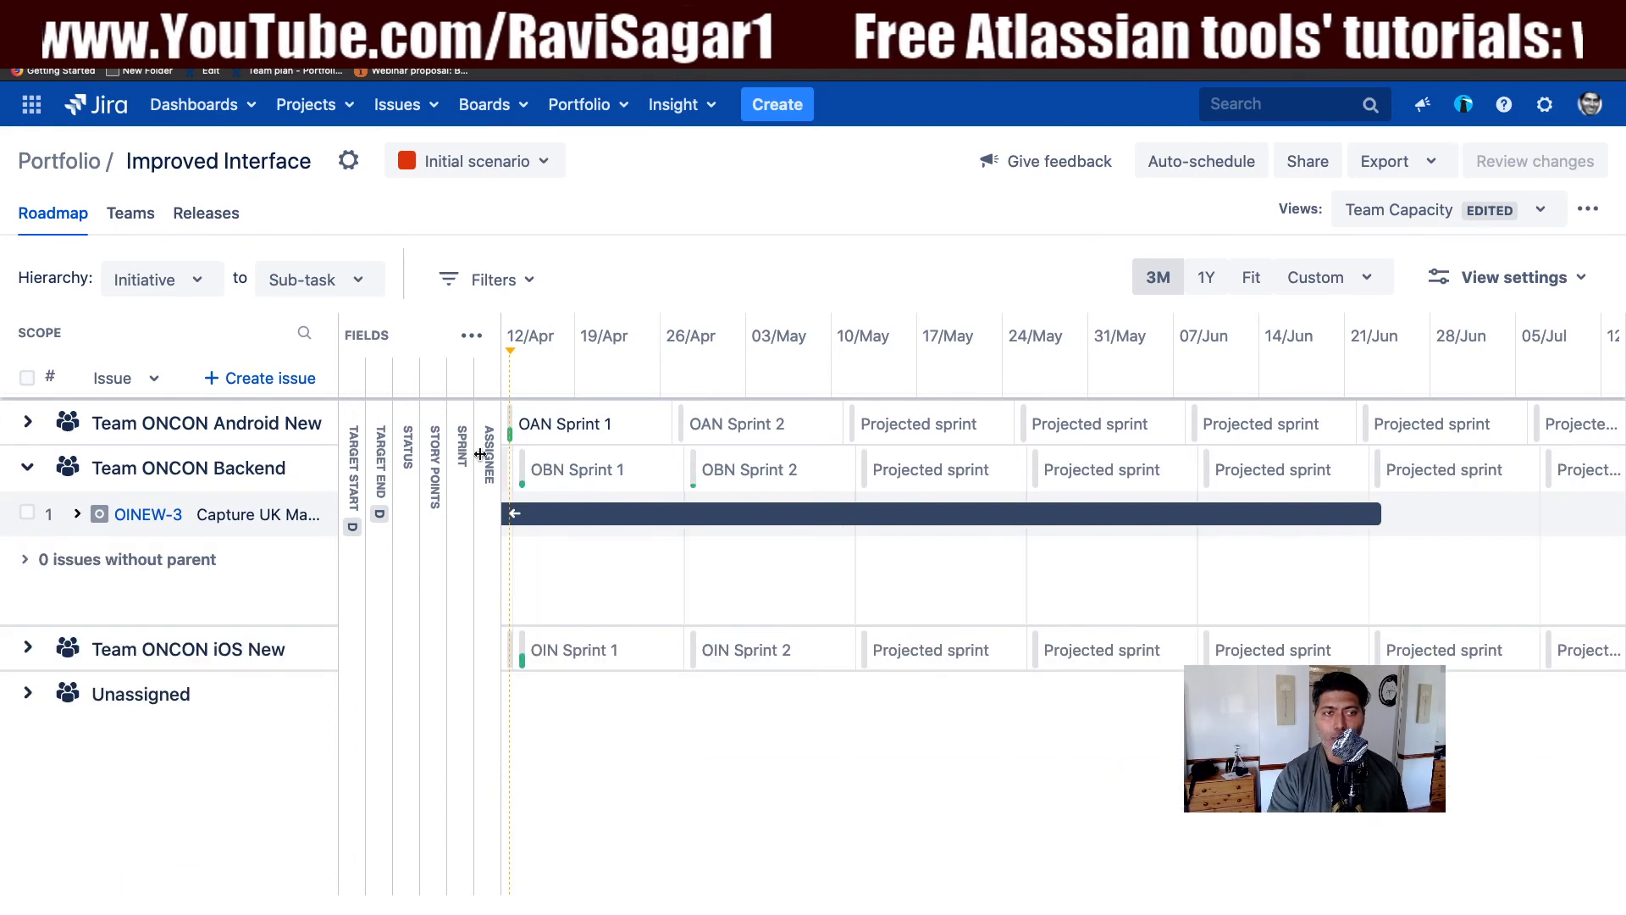
left_click(28, 467)
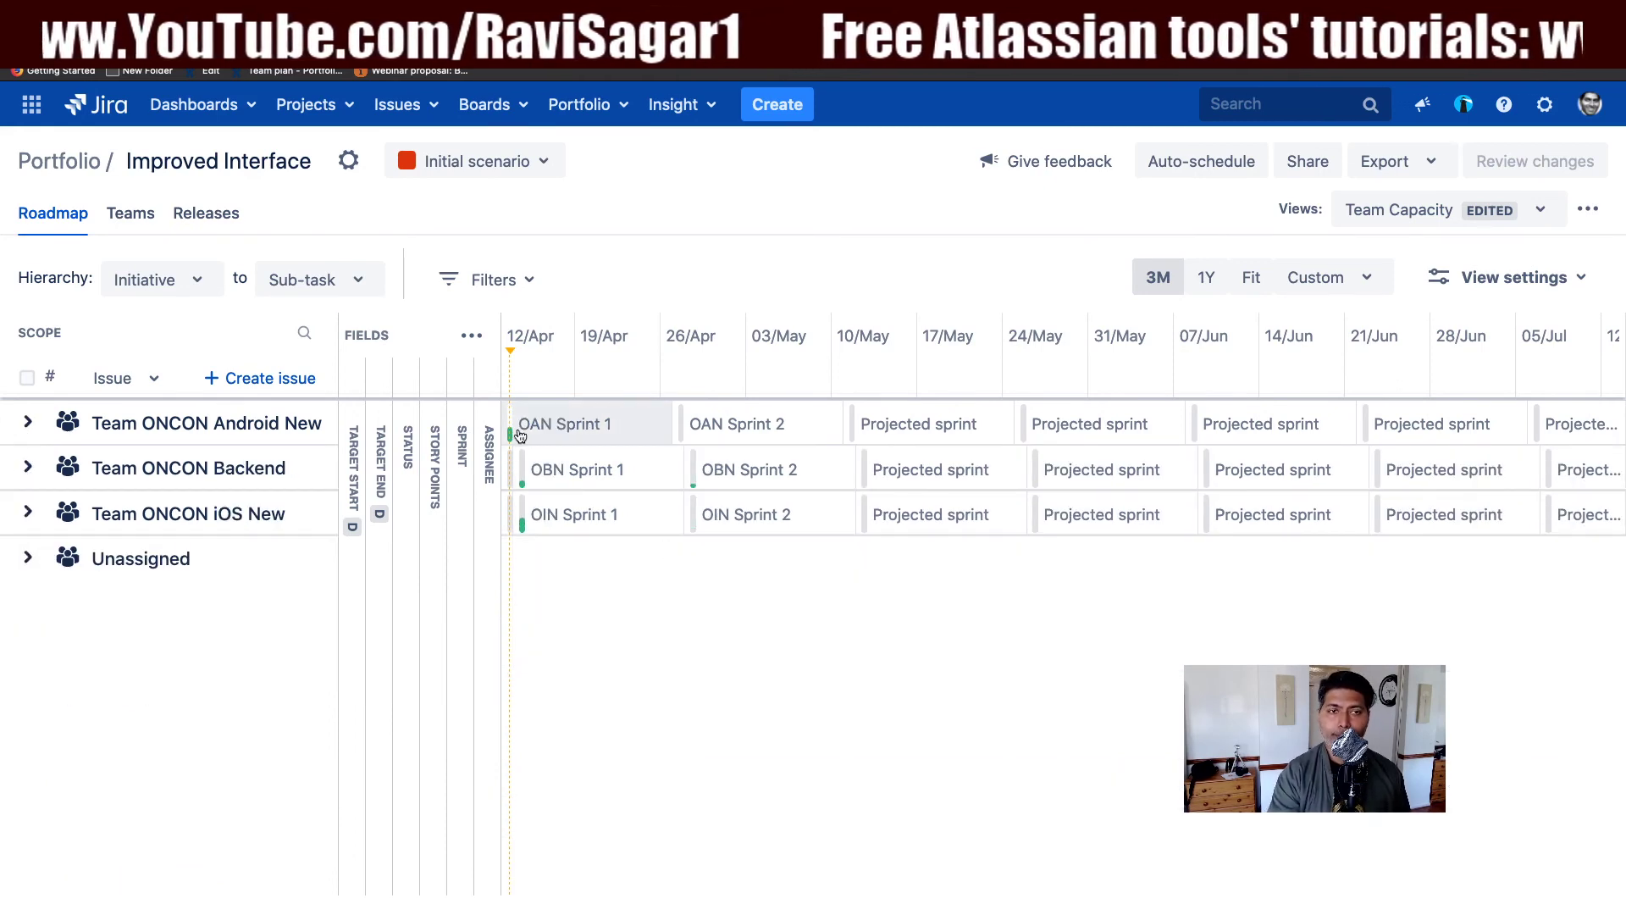
left_click(514, 432)
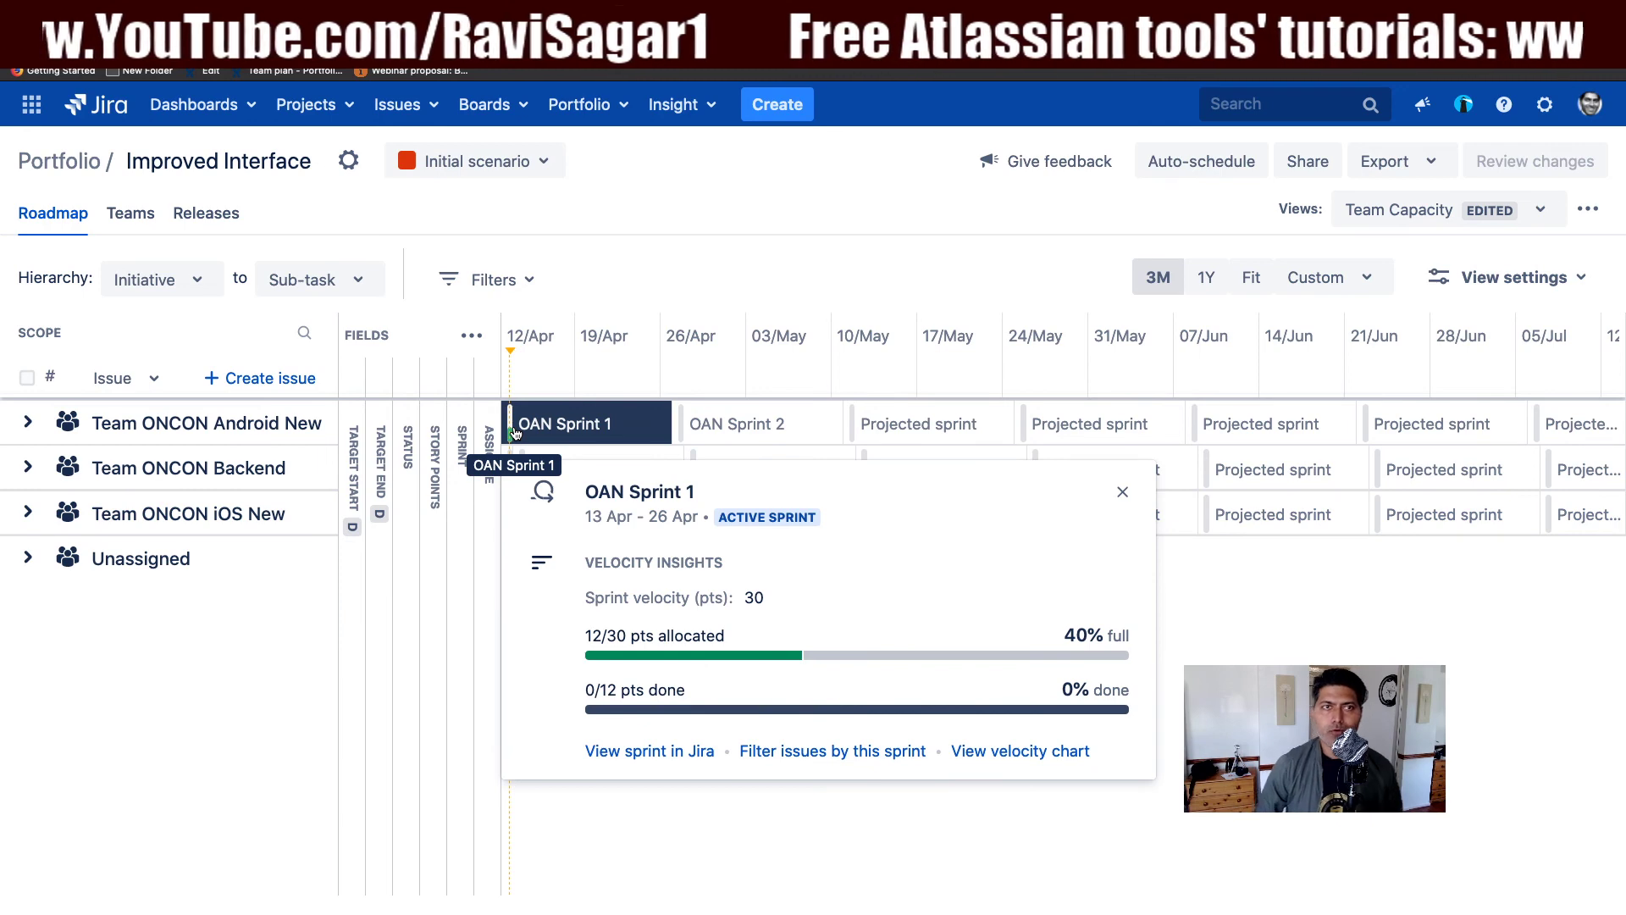